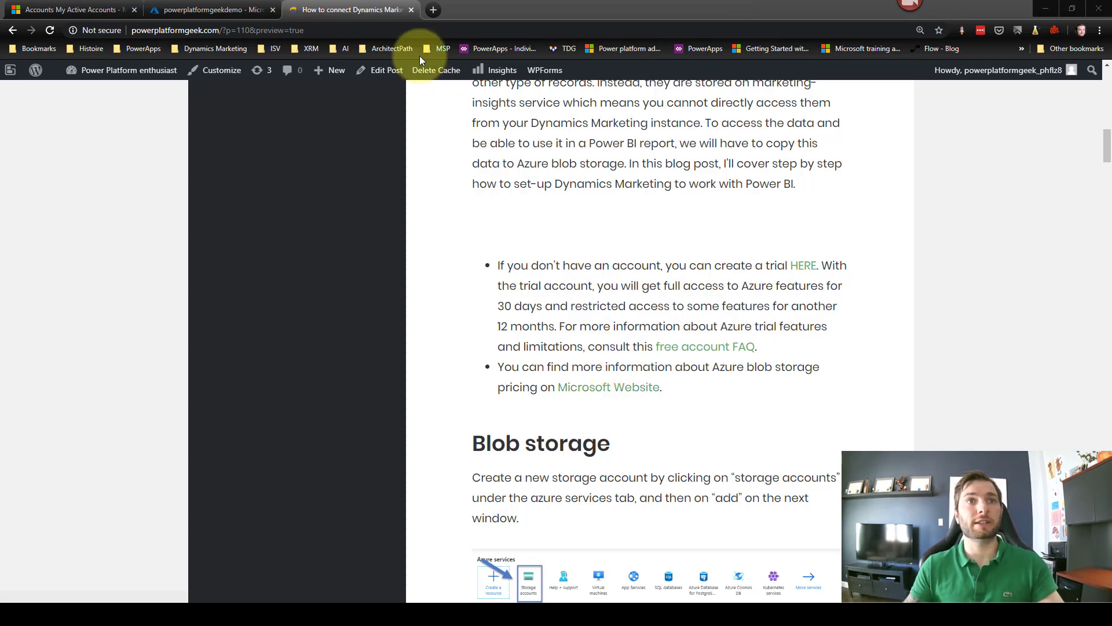
Step: Switch to the Azure portal browser tab and start entering a new web address
click(220, 10)
click(198, 30)
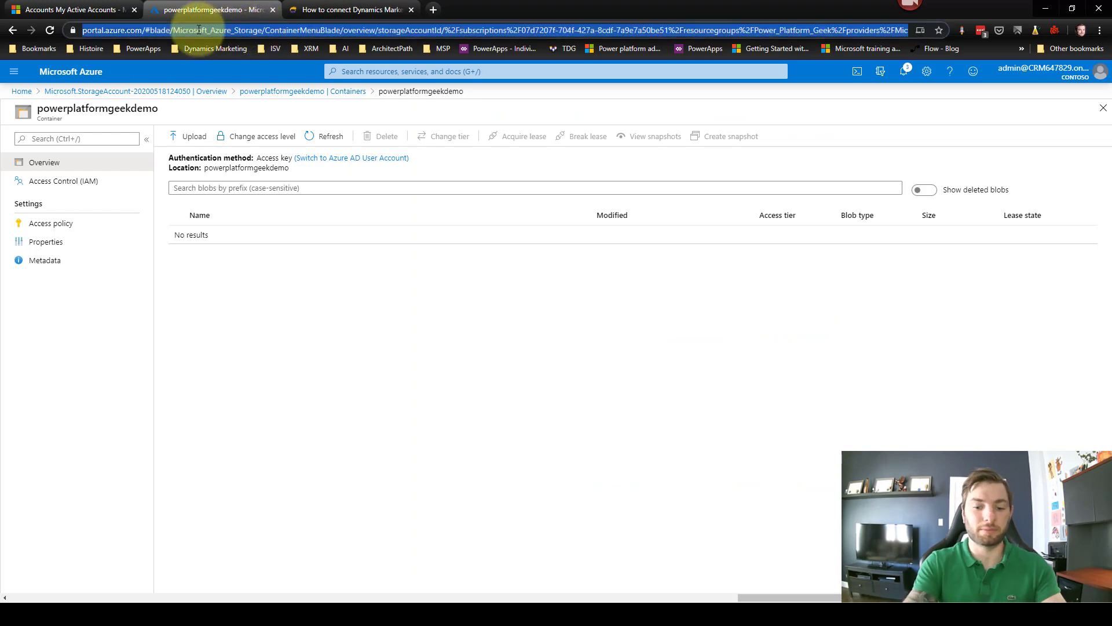
Step: Load the Azure portal home page and start creating a new storage account
text(portal.azure.com)
key(Return)
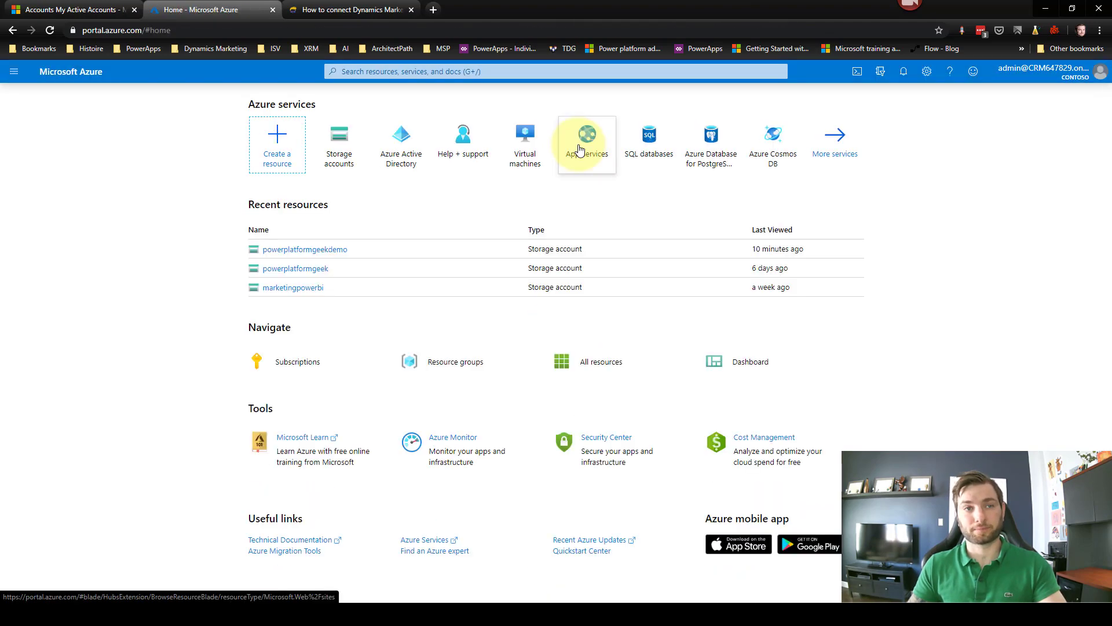
mouse_move(357, 164)
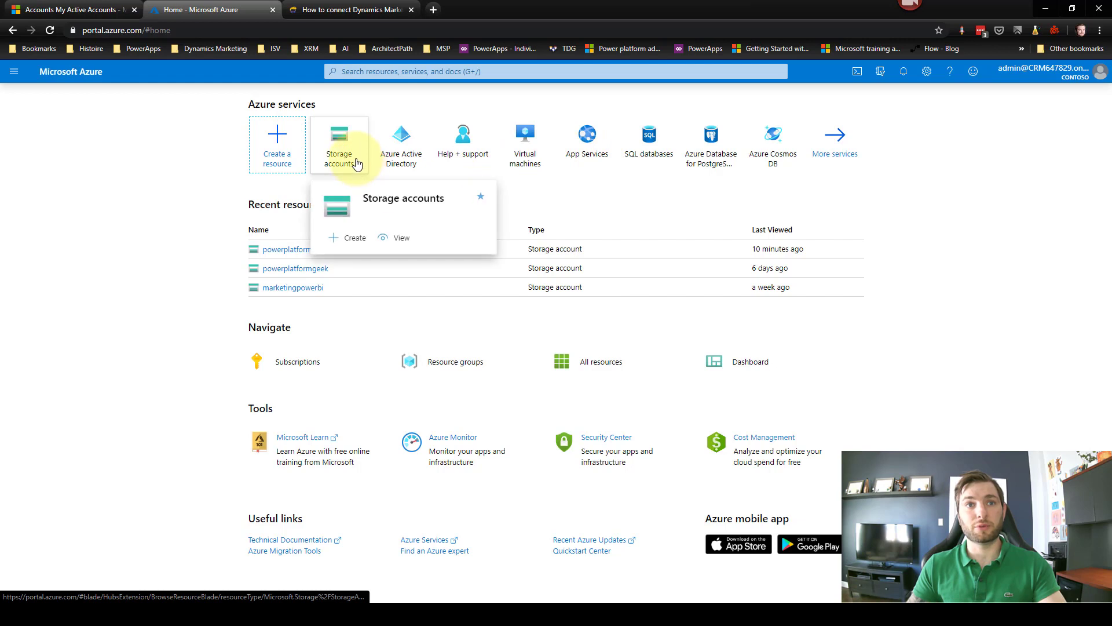
click(355, 238)
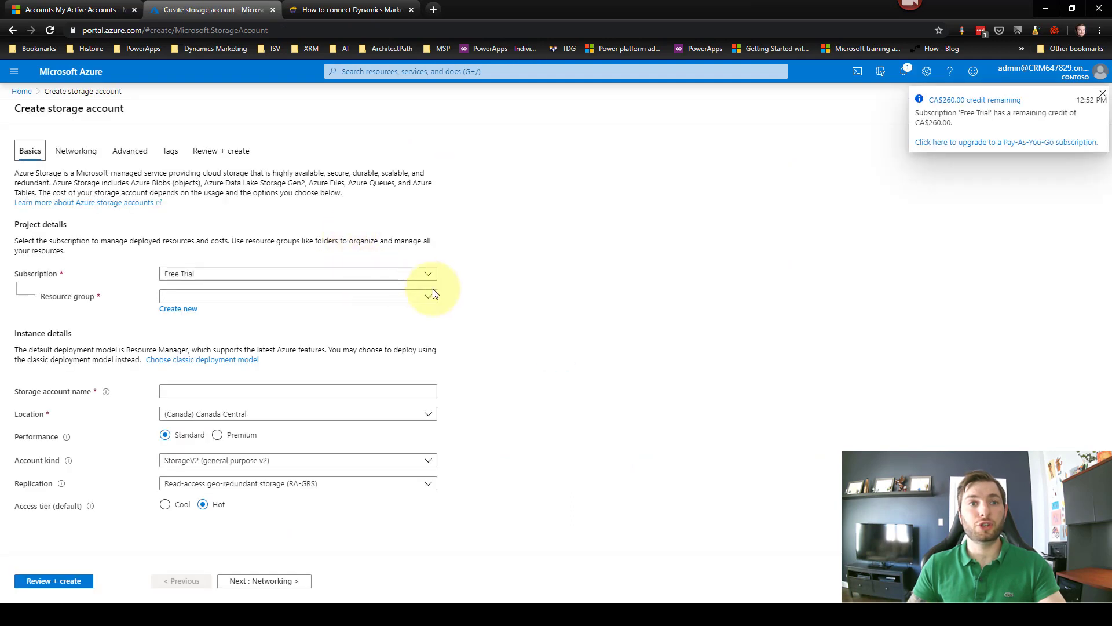
Step: Choose resource group Power_Platform_Geek, name the account demodynamicsmarketing, and run Review + create validation
click(428, 298)
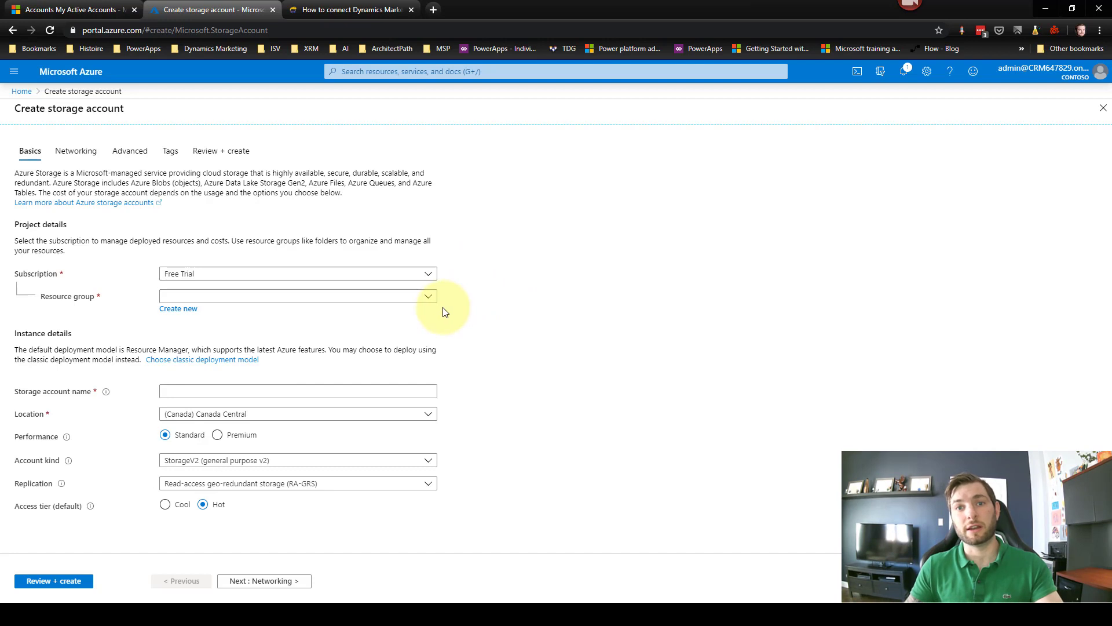
click(431, 297)
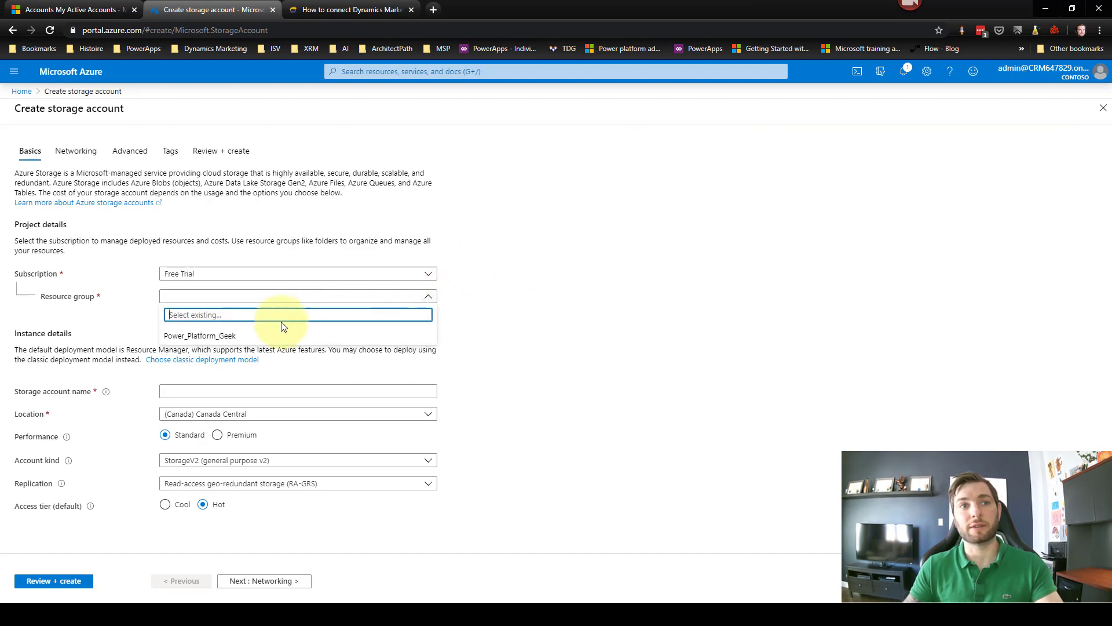
click(183, 337)
click(236, 391)
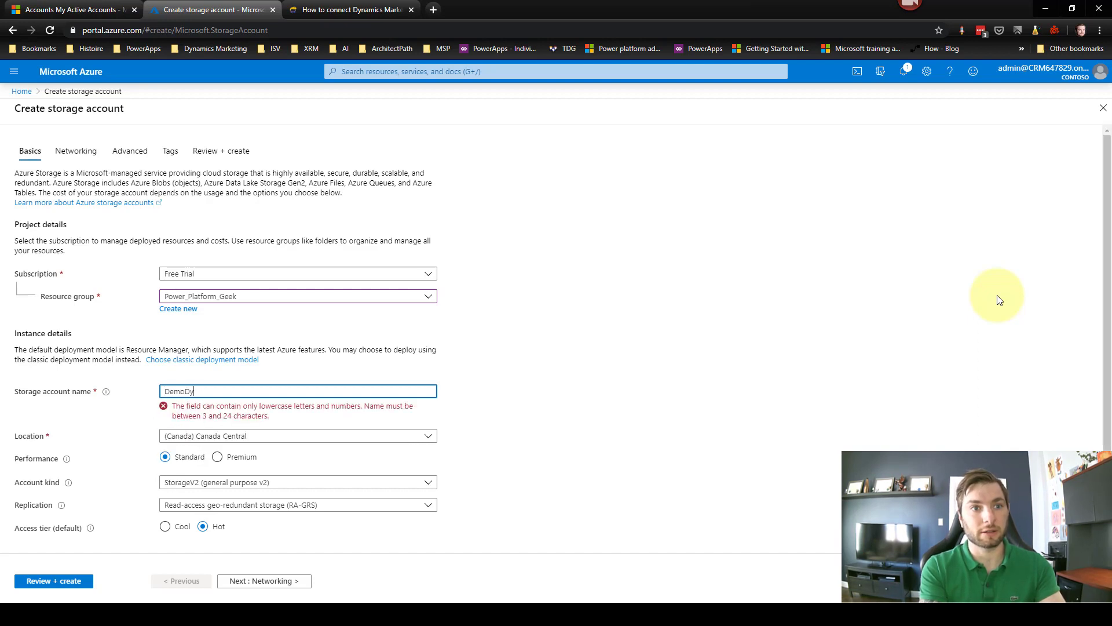
key(BackSpace)
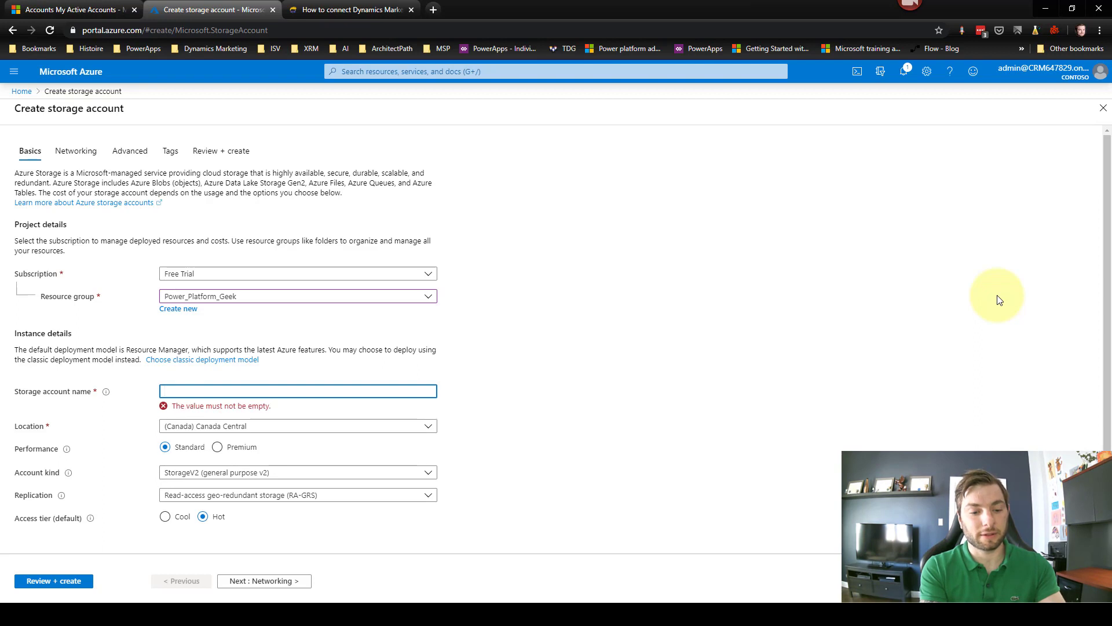
text(demodyn)
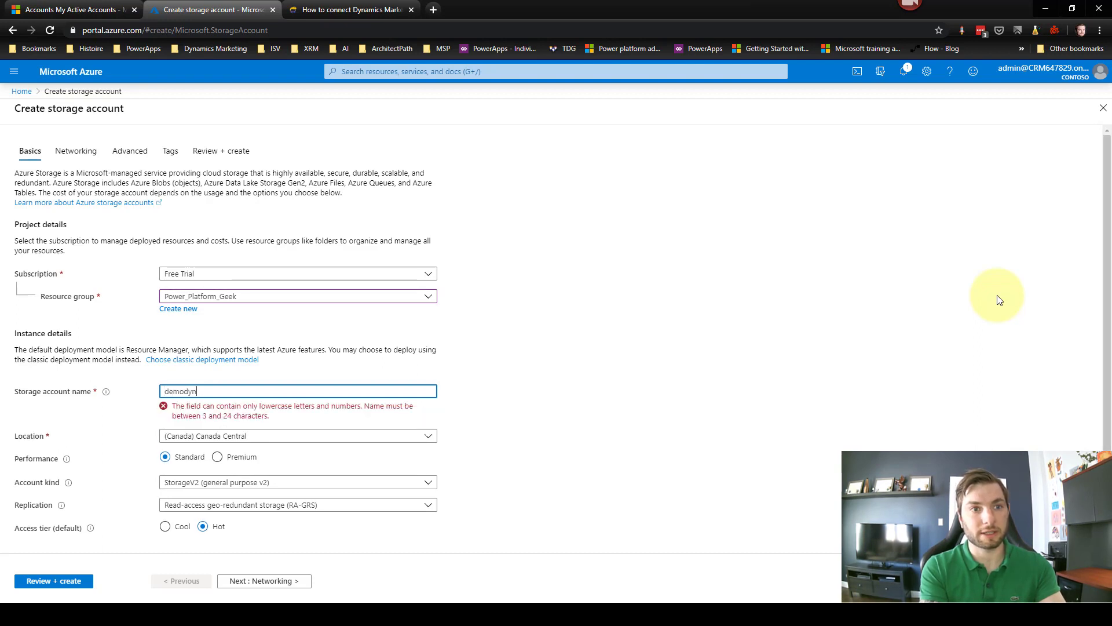
text(amicsmarketingh)
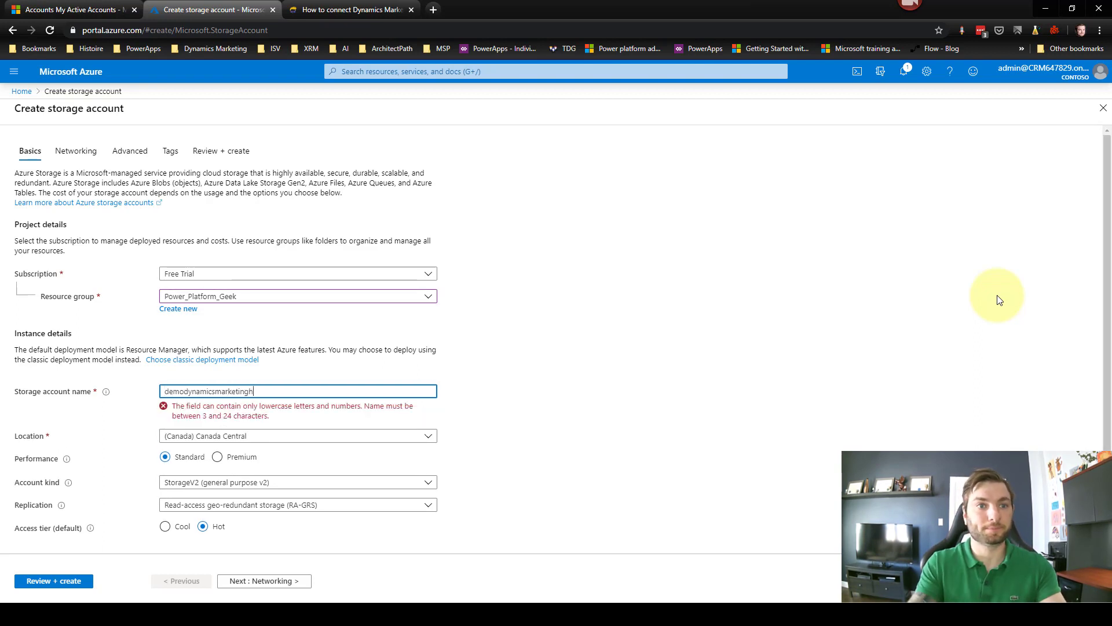
key(BackSpace)
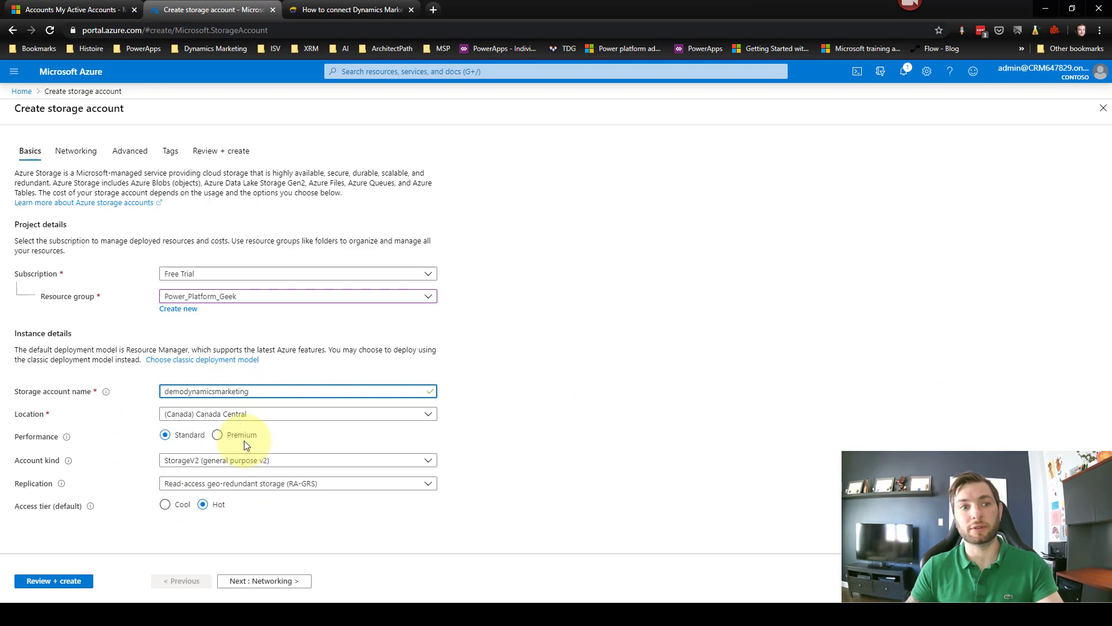
click(41, 584)
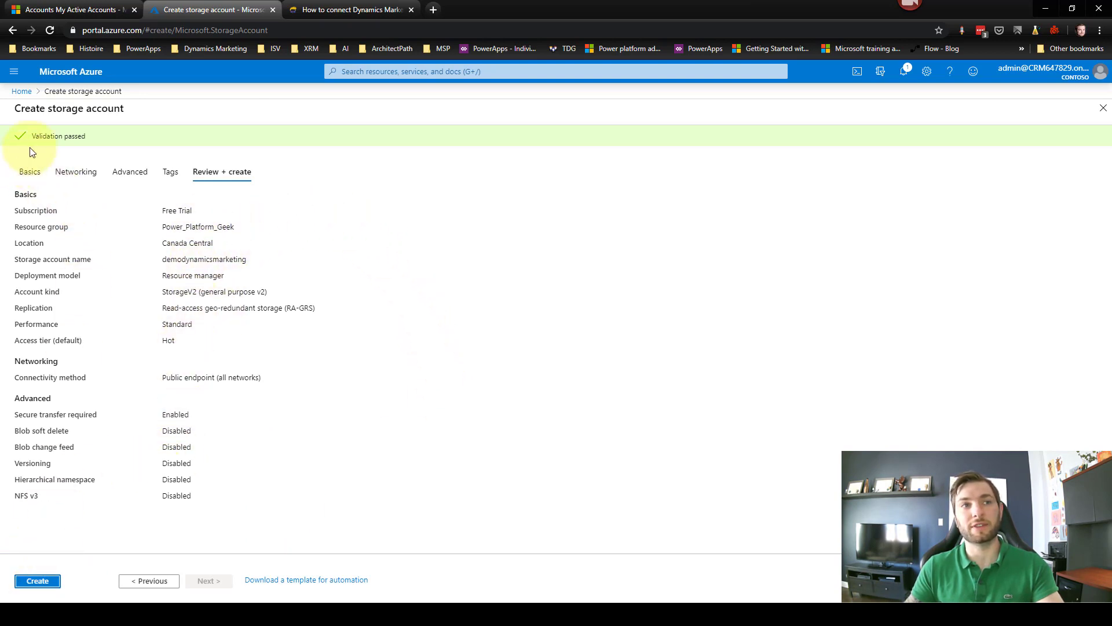
Step: Create the validated demodynamicsmarketing storage account and wait for the deployment to finish
click(47, 582)
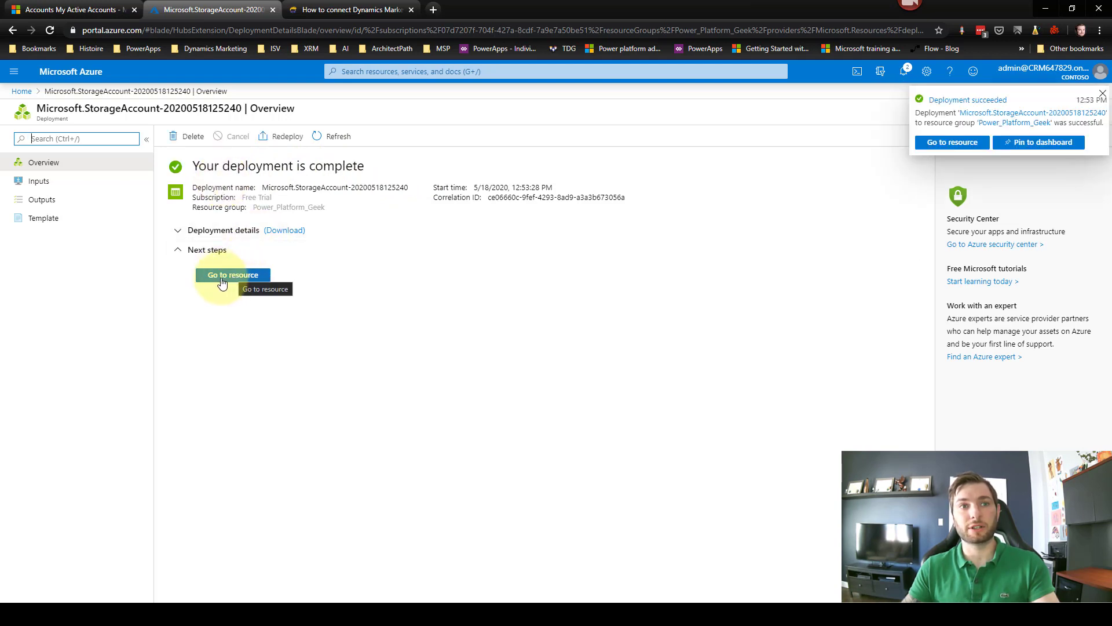
Step: In the new storage account's Containers, create a blob container named demodynamicsmarketing and open it
click(222, 282)
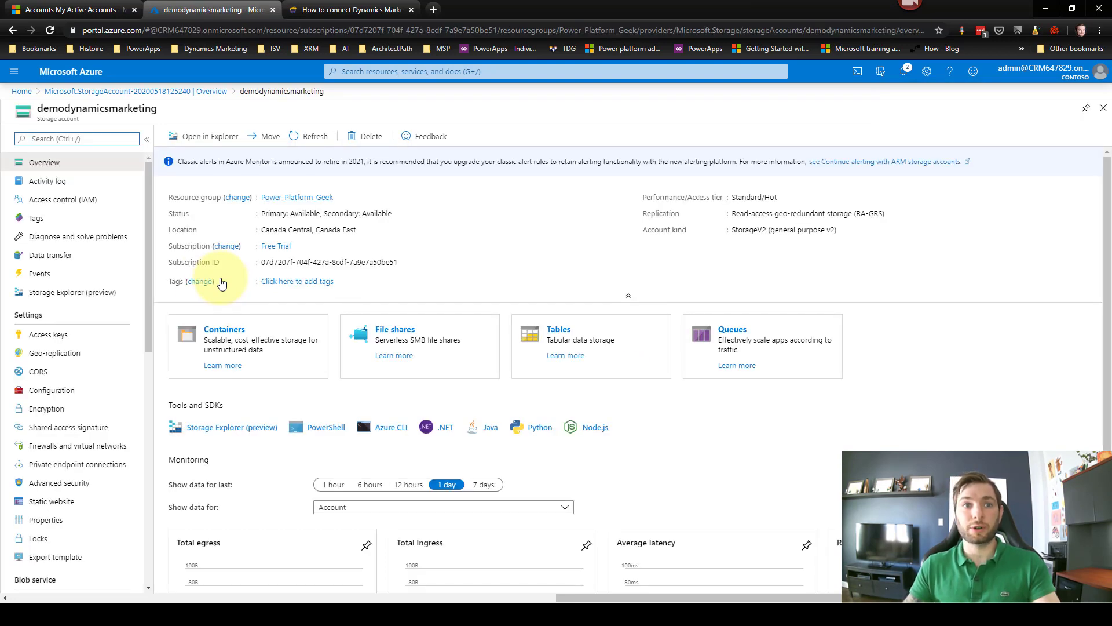
scroll(148, 245, down, 1)
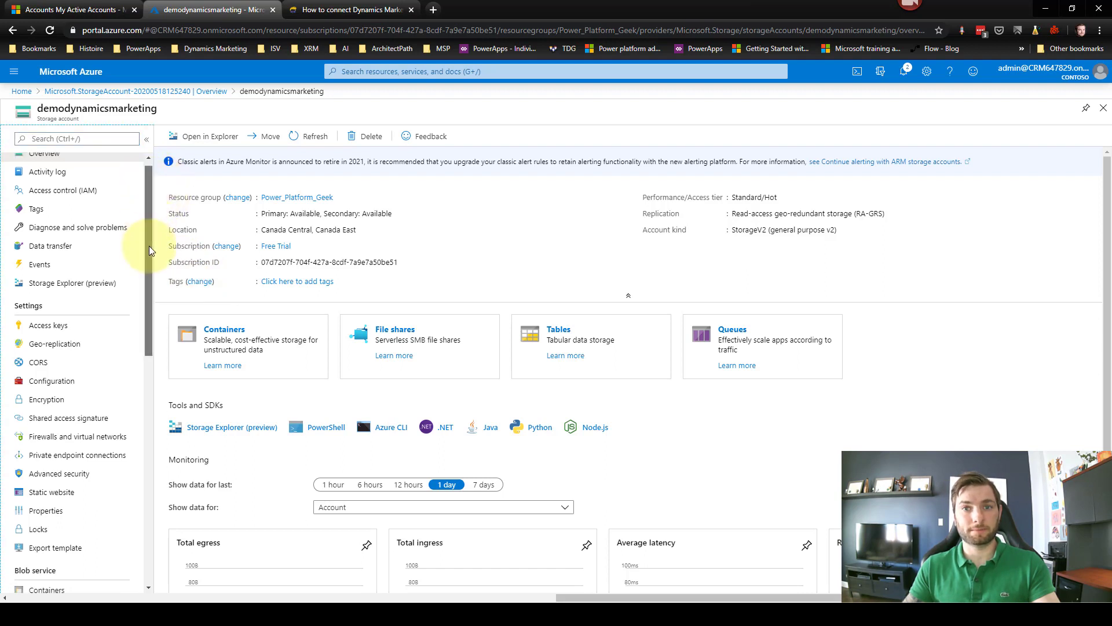
drag(145, 252, 144, 388)
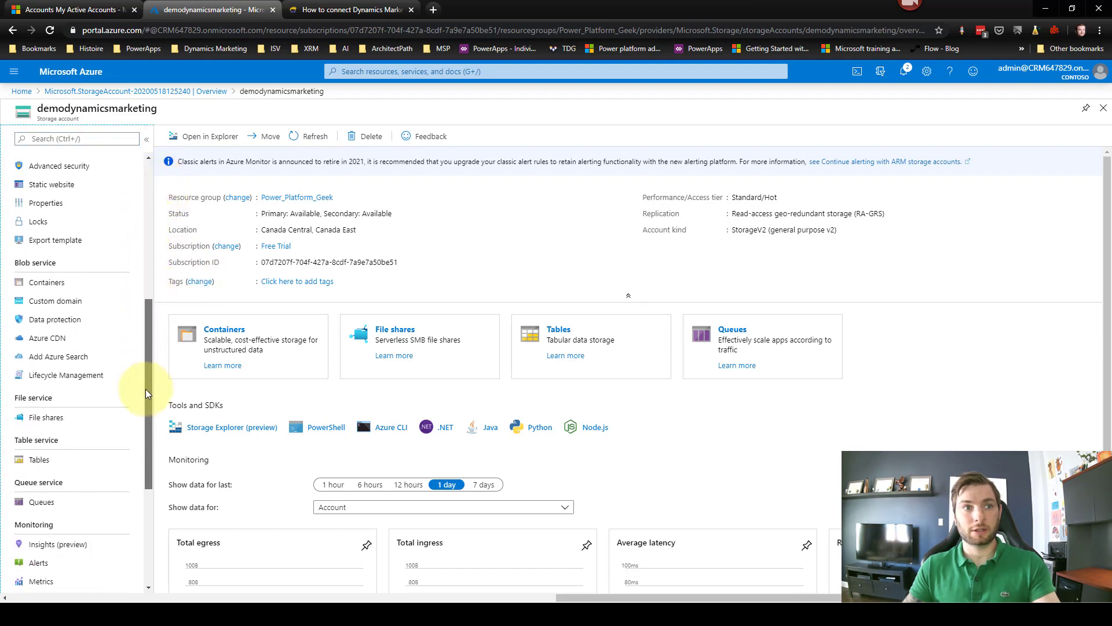
click(46, 280)
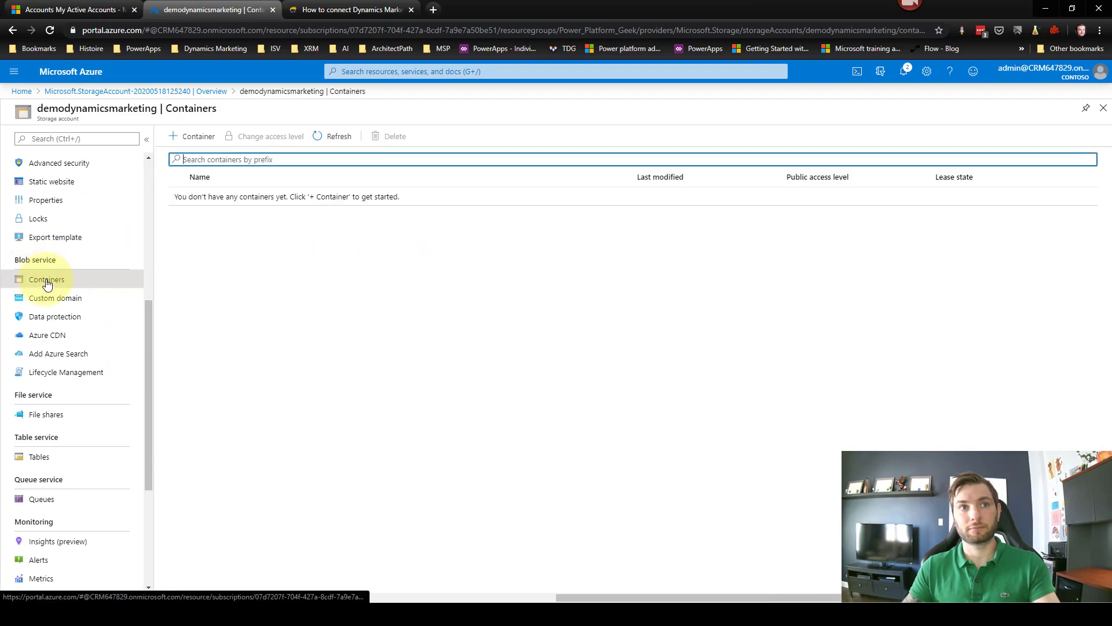
click(192, 141)
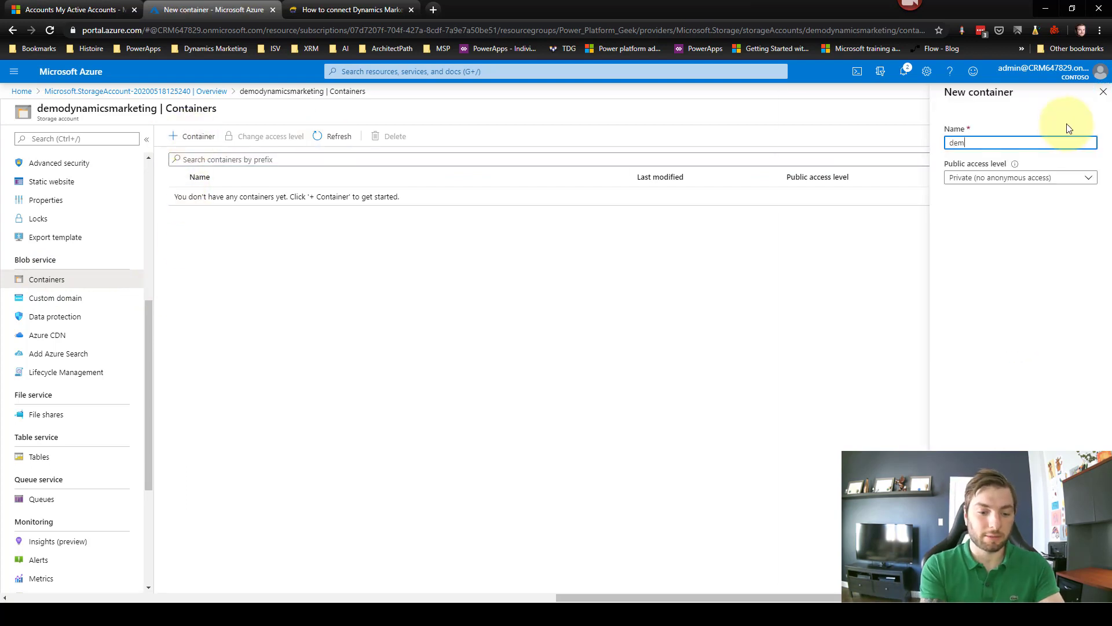
text(demodynamicsmarke)
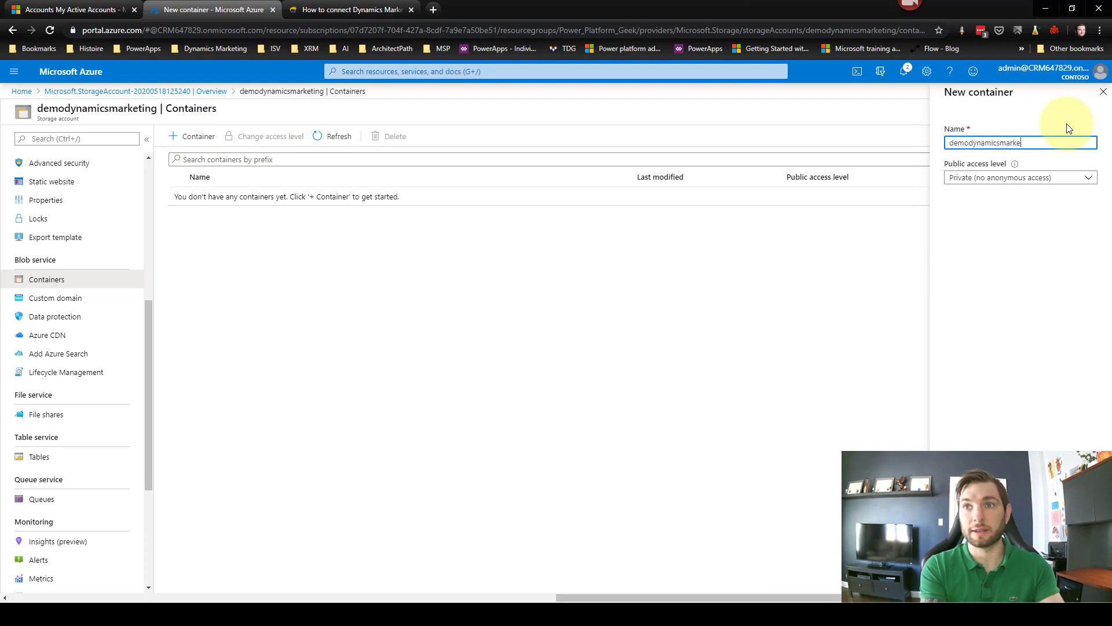
text(ting)
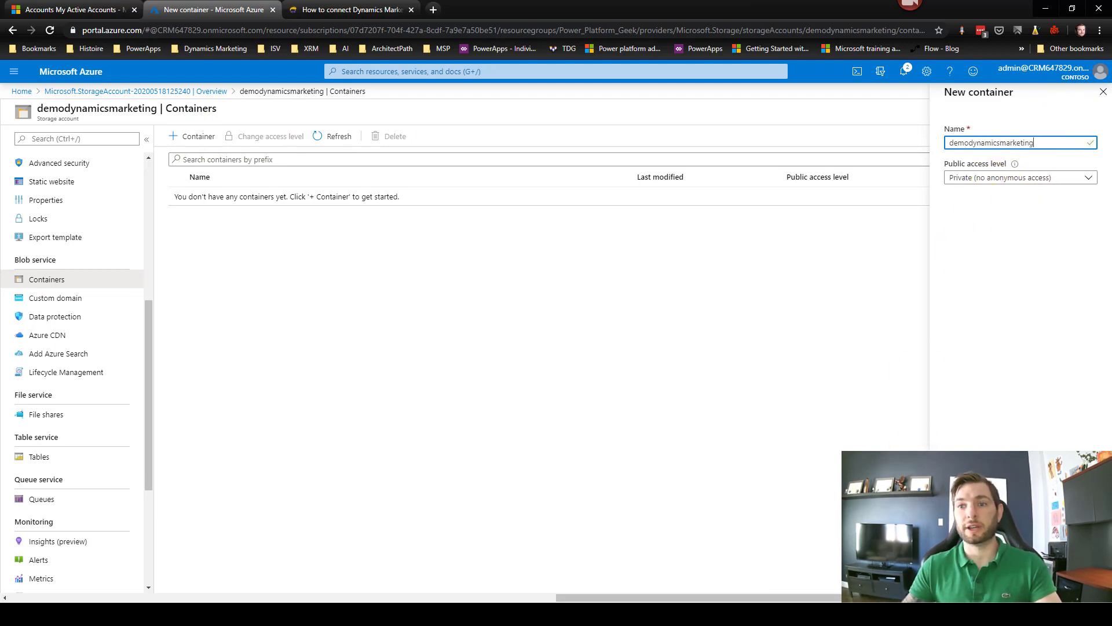
click(968, 578)
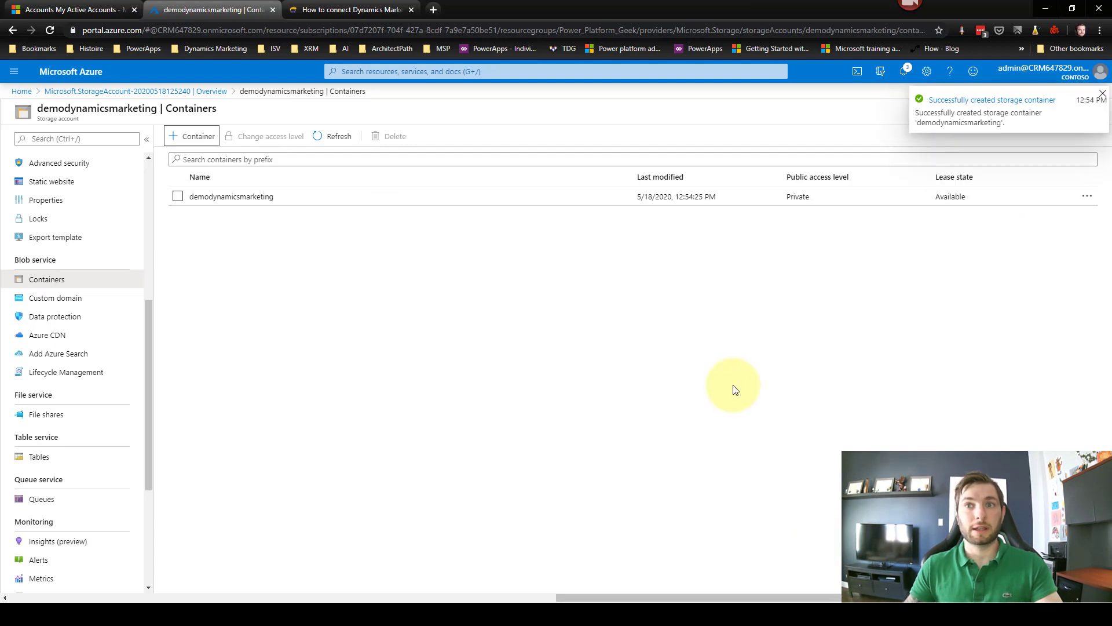
click(232, 197)
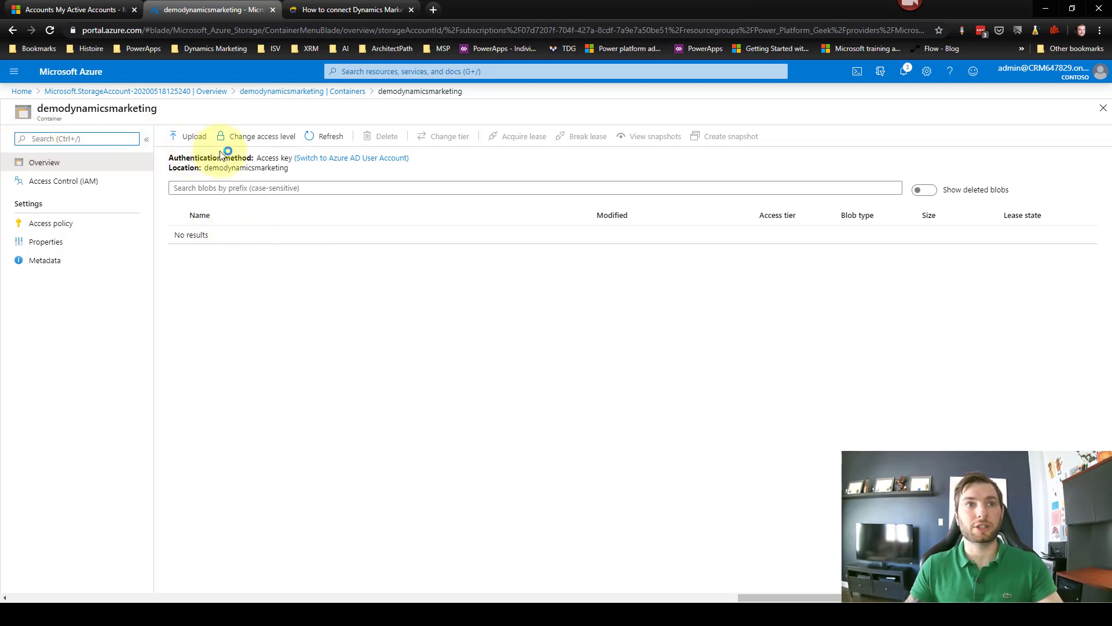
click(343, 96)
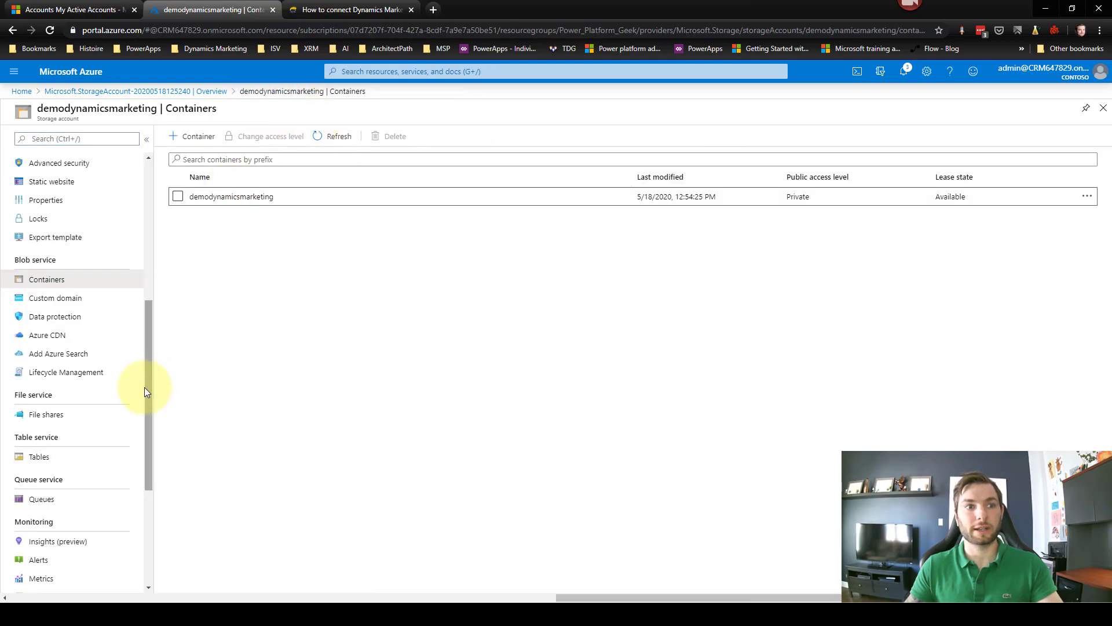
drag(142, 388, 155, 258)
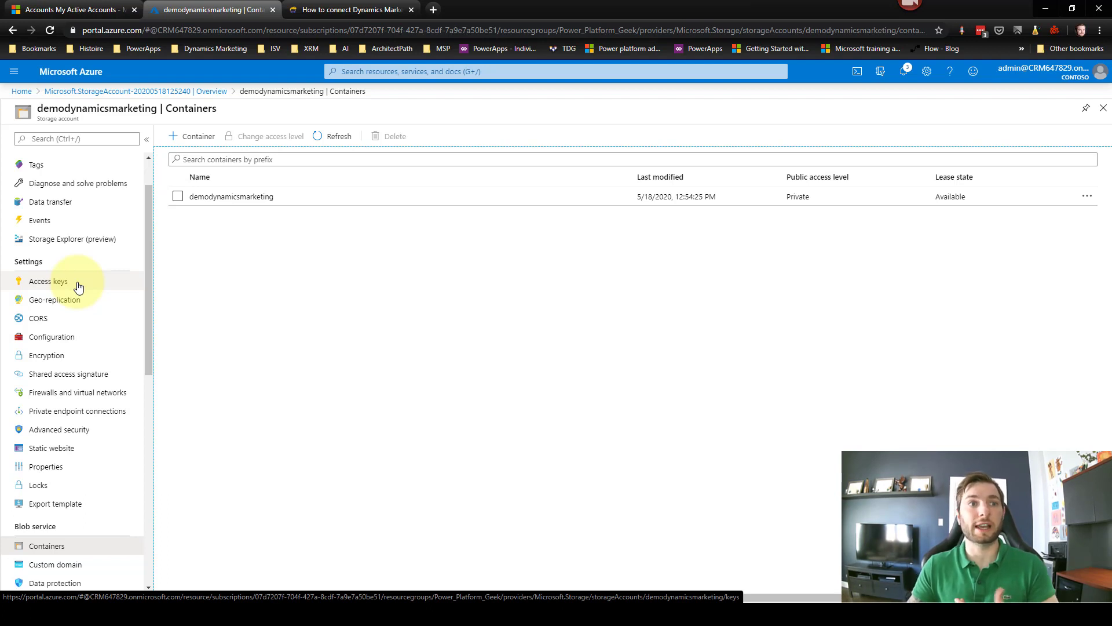
click(109, 283)
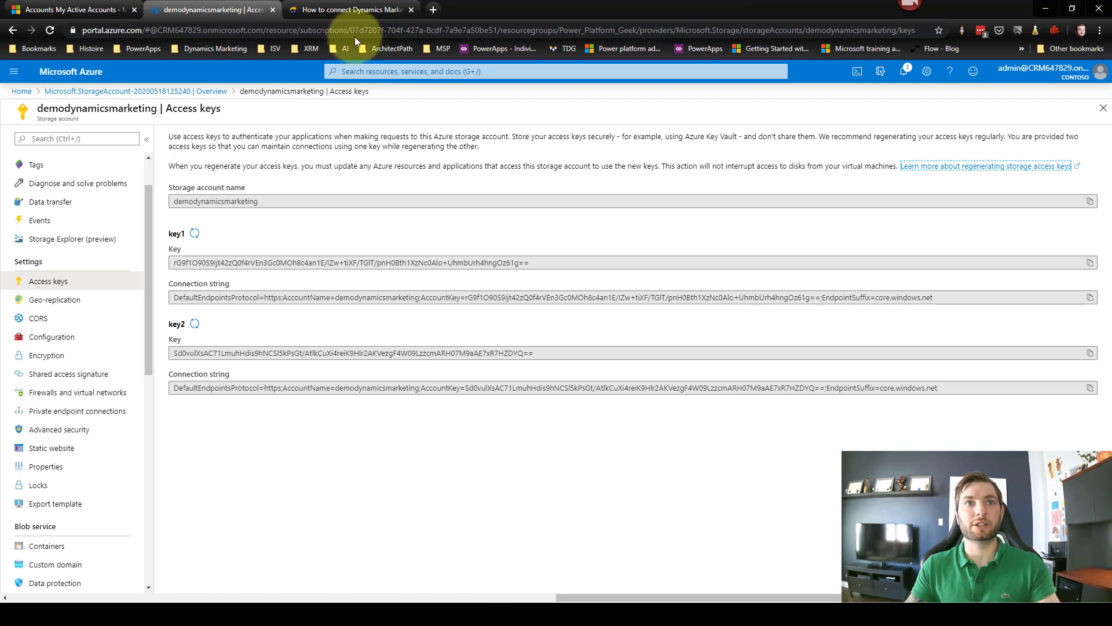
Step: Return to the blog tutorial tab at its Blob storage section
click(342, 11)
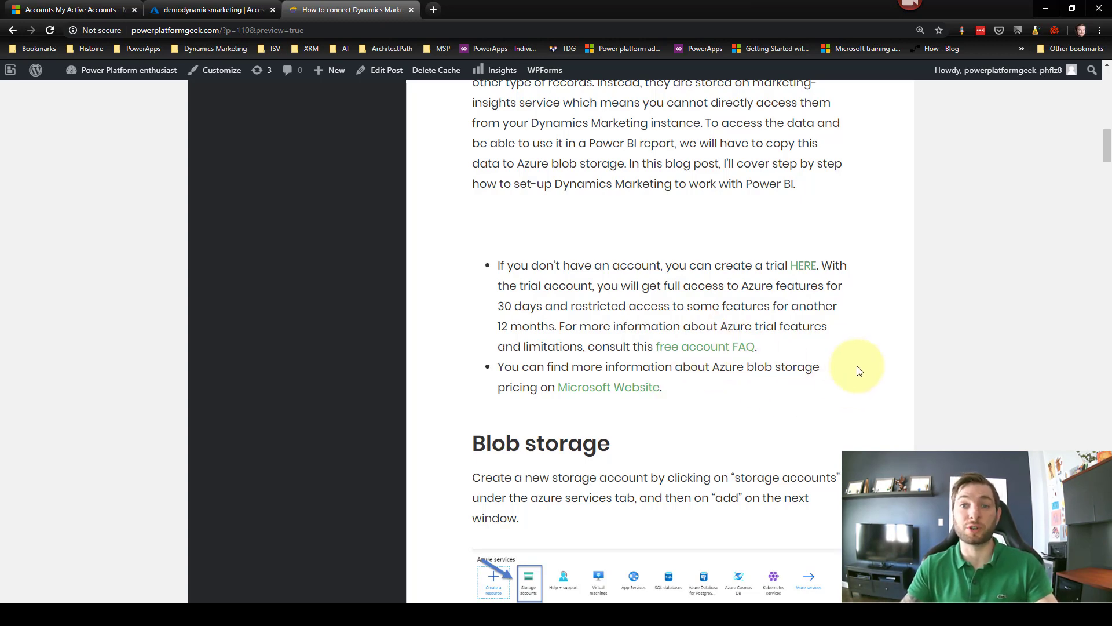
Step: Scroll down to Storage signatures and follow the Microsoft Storage Explorer download link
scroll(849, 363, down, 9)
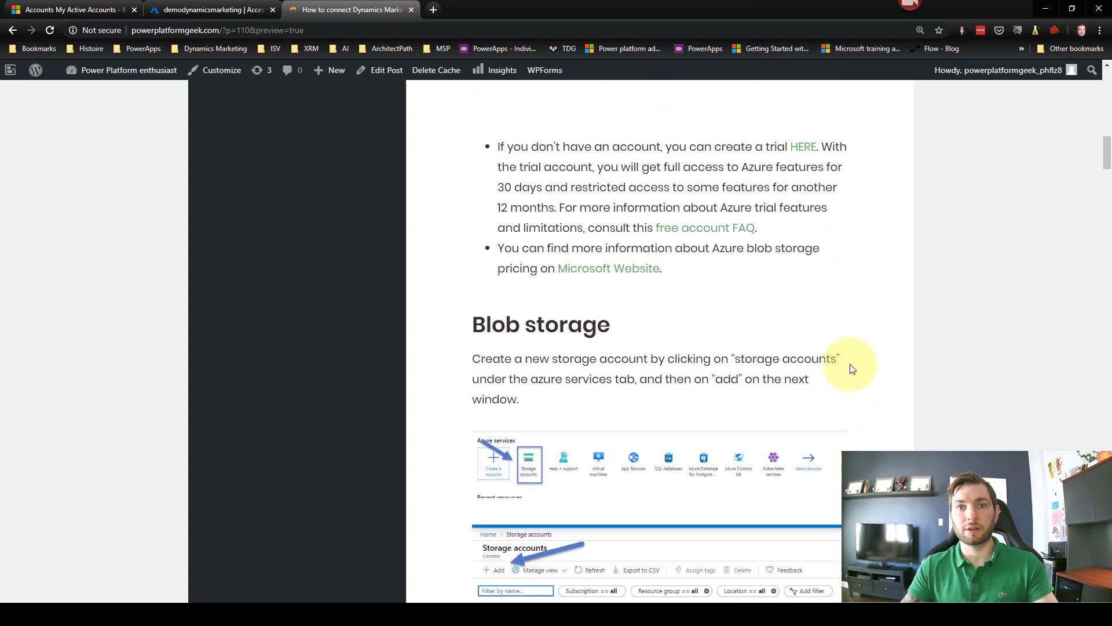
scroll(858, 369, down, 12)
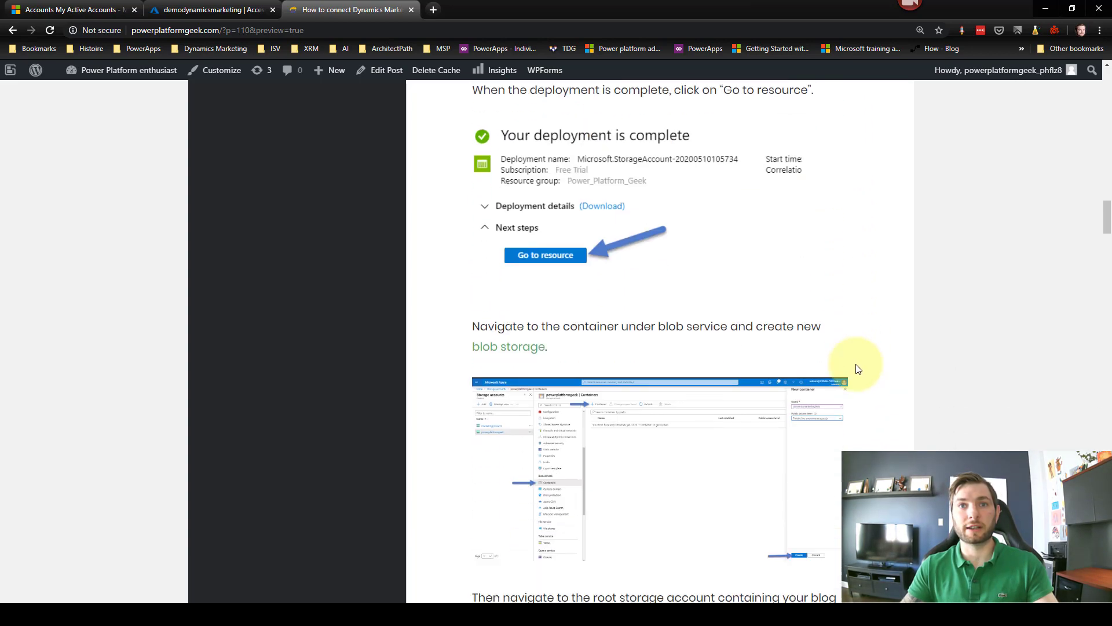
scroll(859, 369, down, 5)
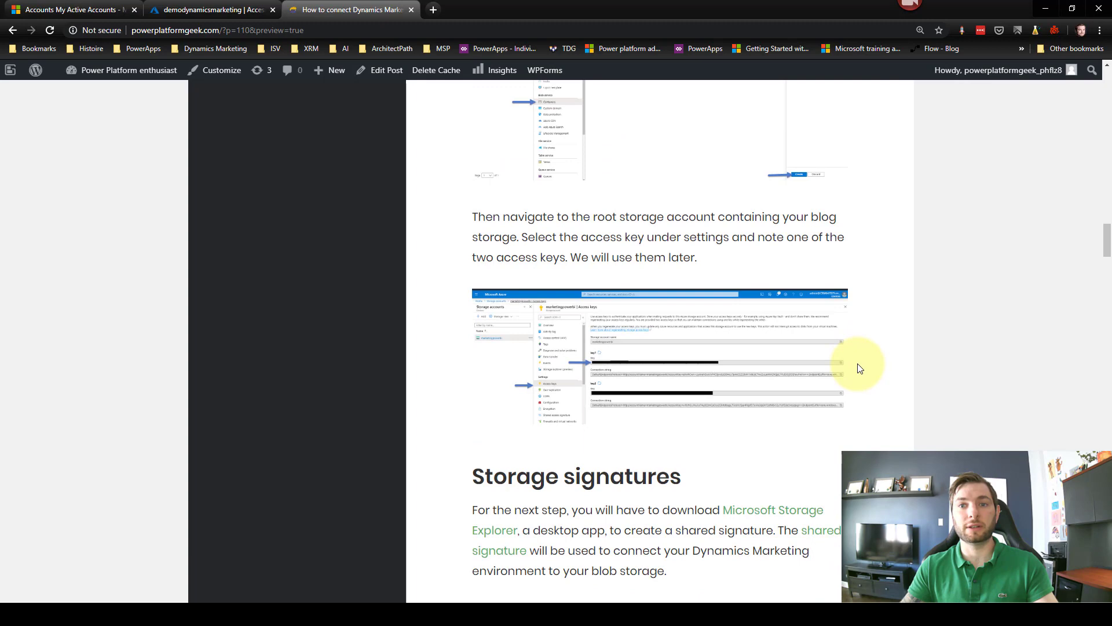
scroll(860, 369, down, 4)
scroll(622, 278, down, 2)
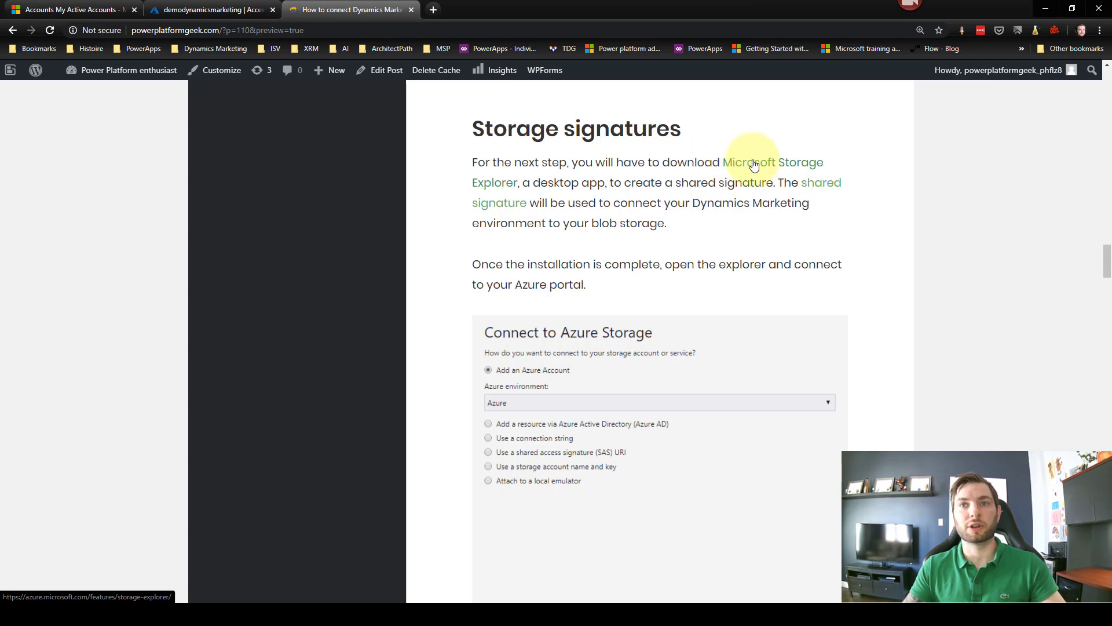
click(755, 169)
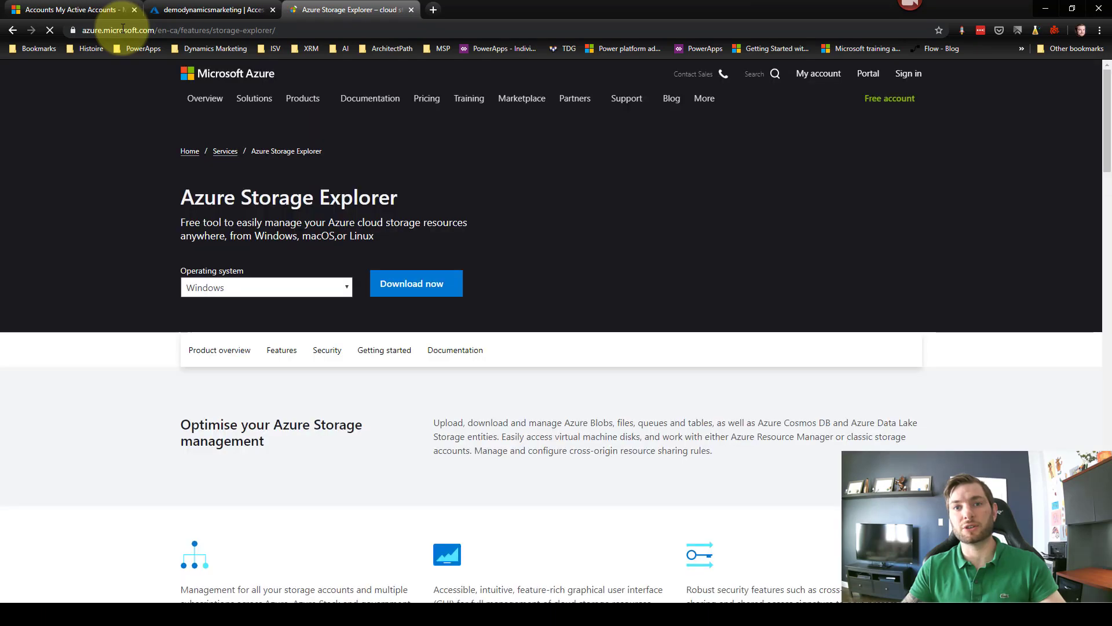
Step: Download the Azure Storage Explorer installer for Windows
click(435, 286)
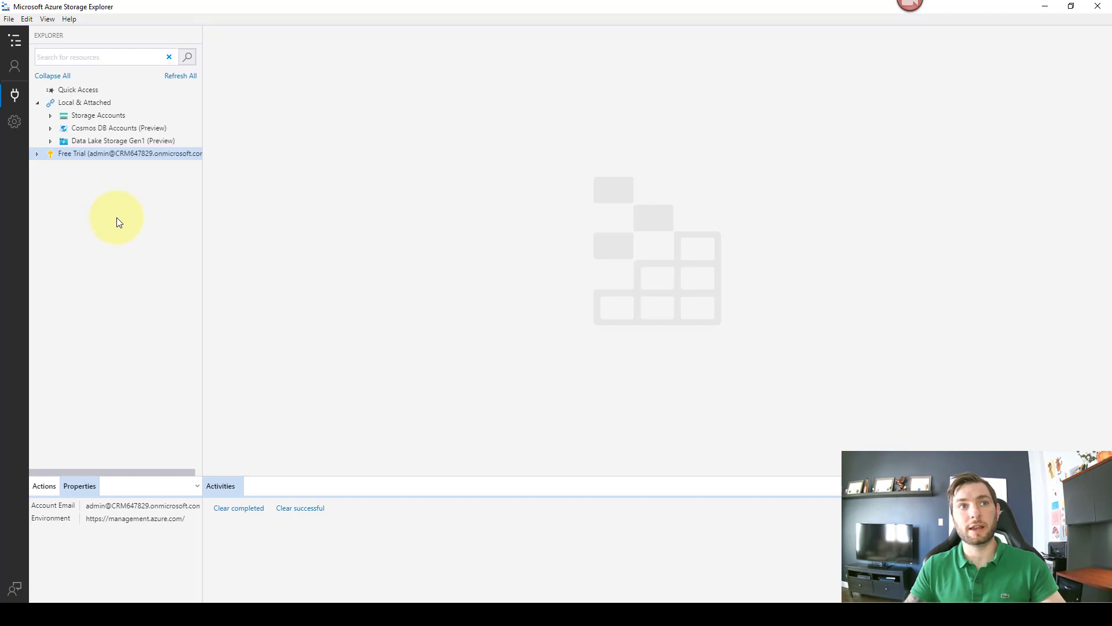
Step: Choose Add an Azure Account in the Connect dialog and enter the admin account's e-mail
click(15, 99)
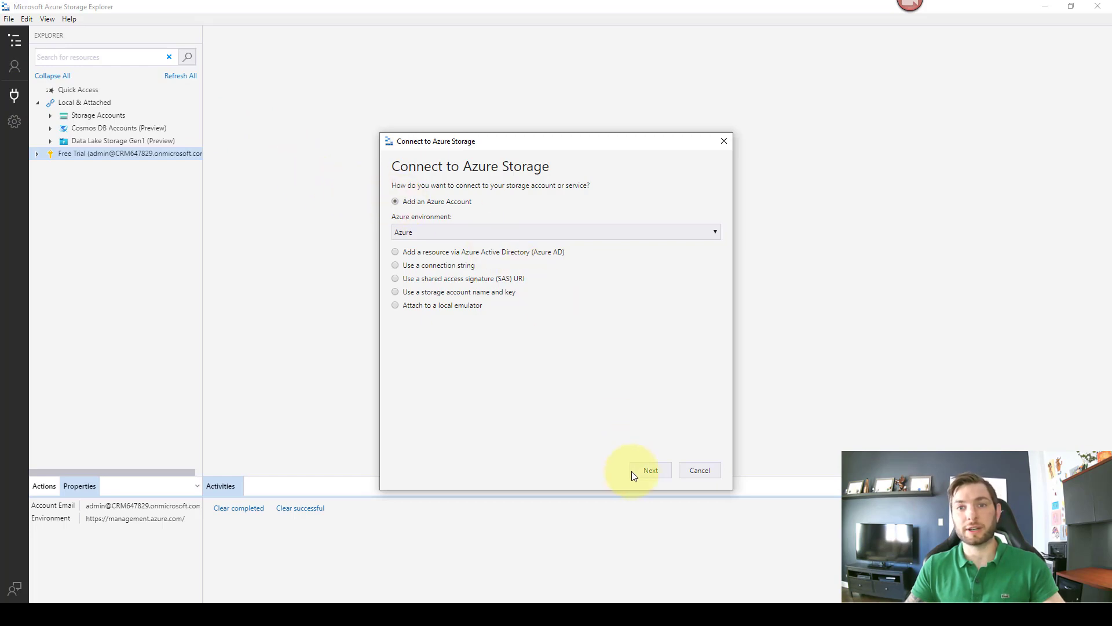
click(648, 470)
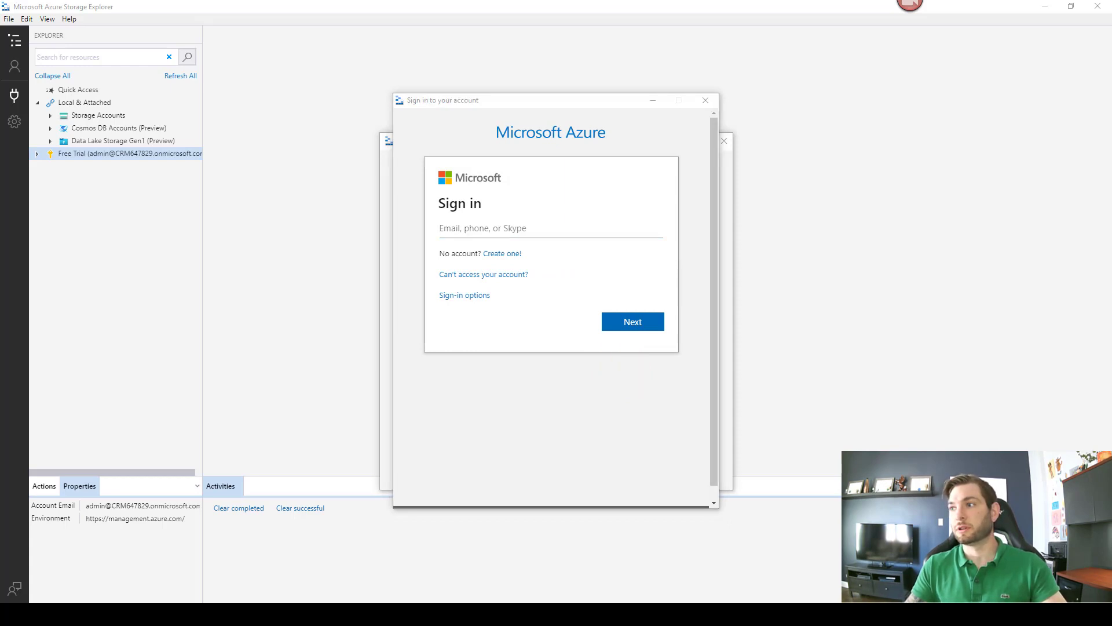
click(467, 225)
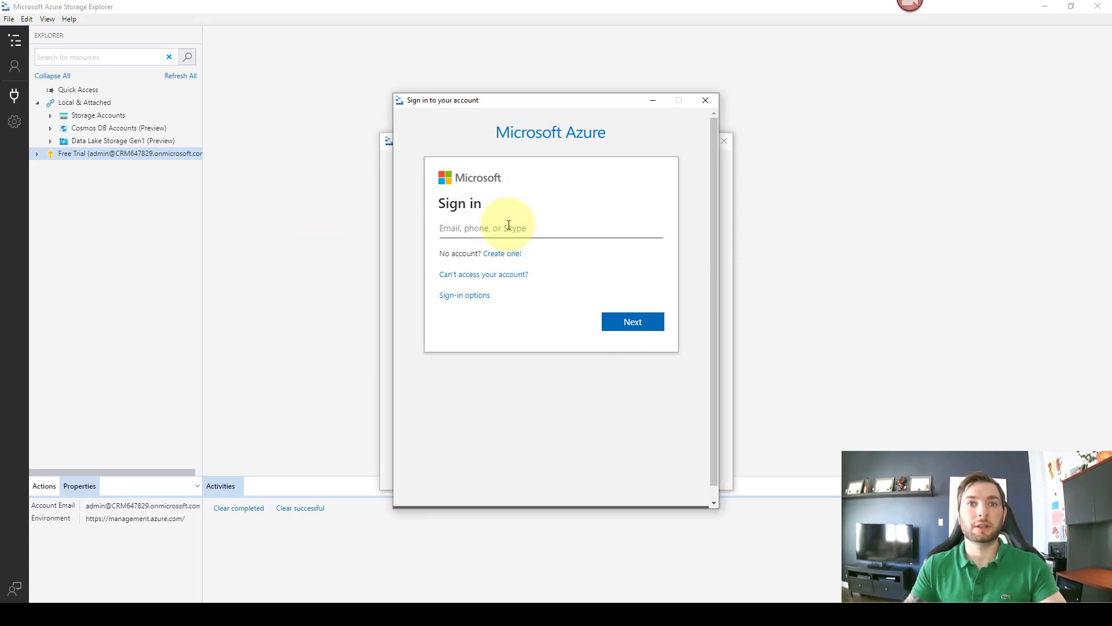
text(admin)
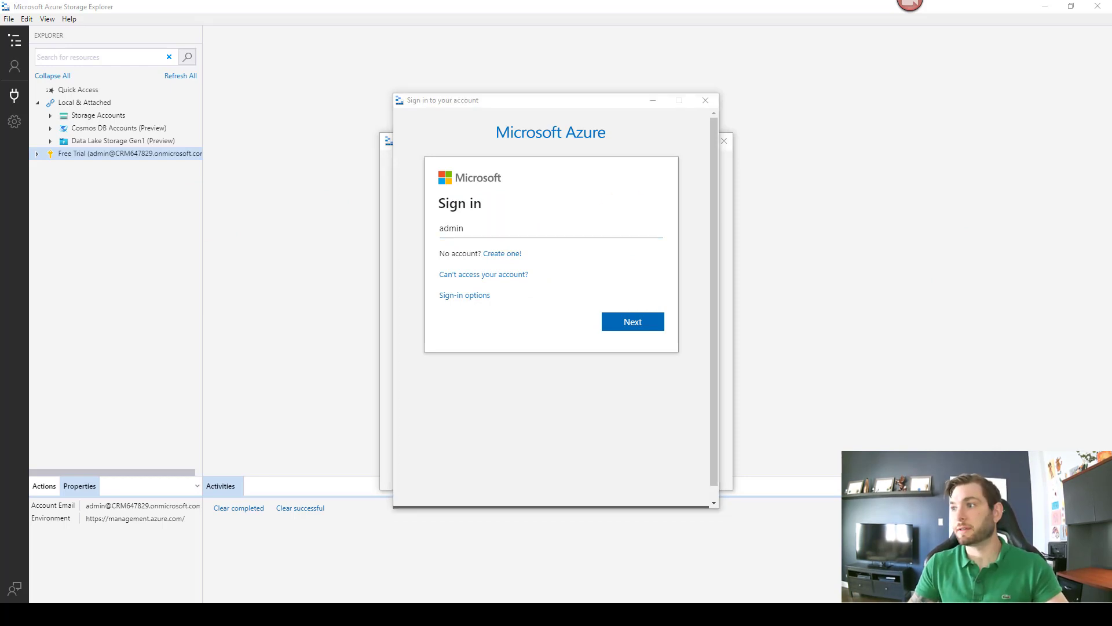
click(448, 230)
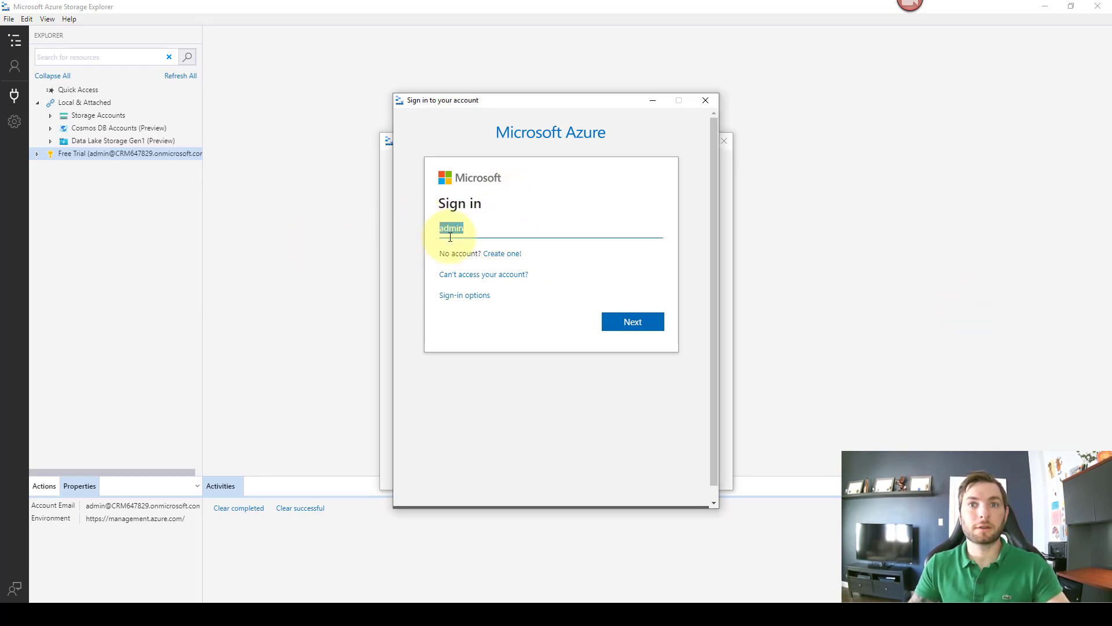
click(607, 322)
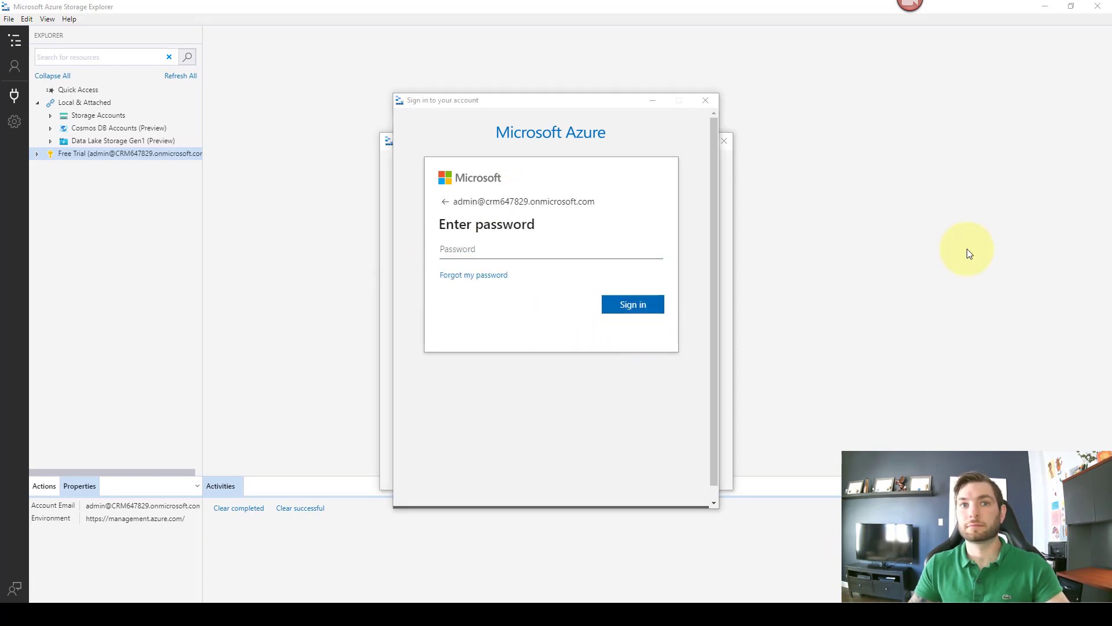
Step: Enter the account password and complete the sign-in
click(460, 249)
key(ctrl+v)
click(632, 304)
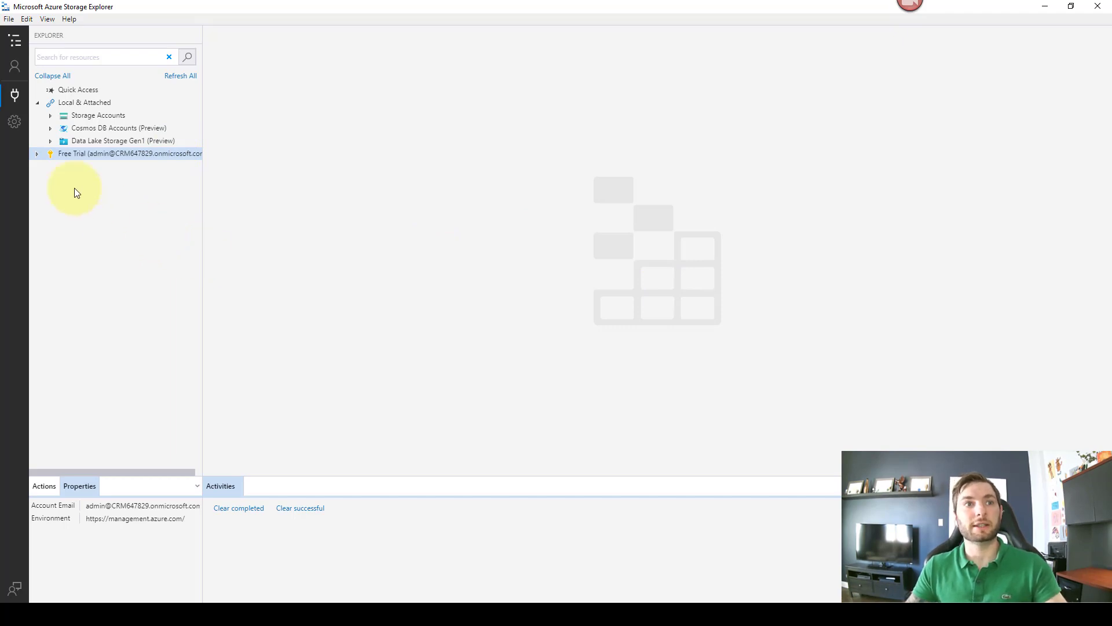
Step: Expand the Free Trial subscription and refresh its Storage Accounts list
click(37, 155)
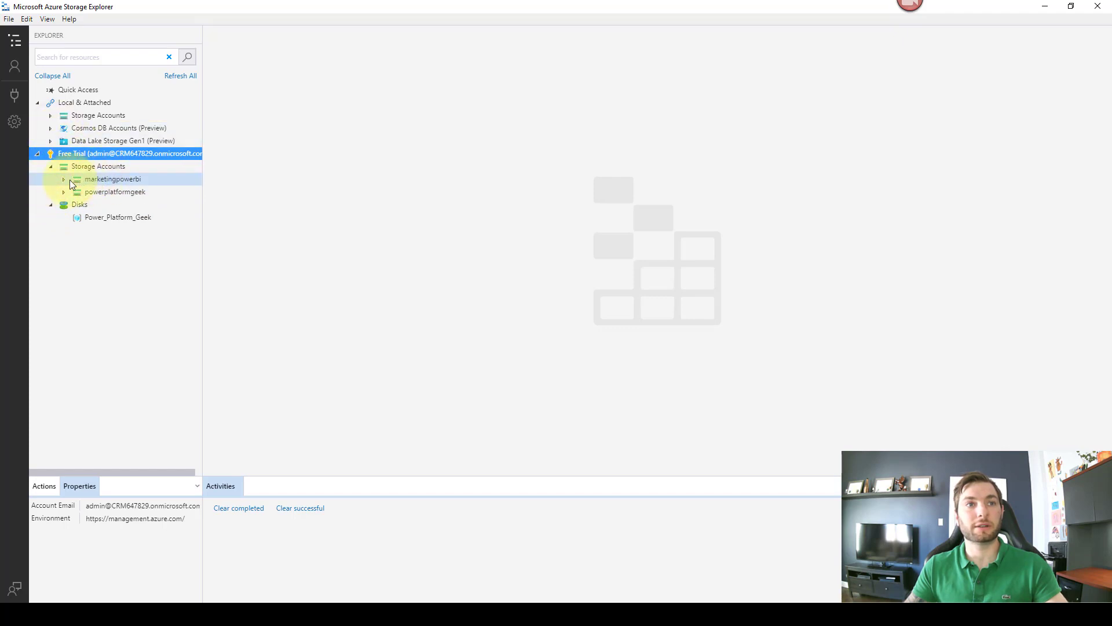
click(53, 116)
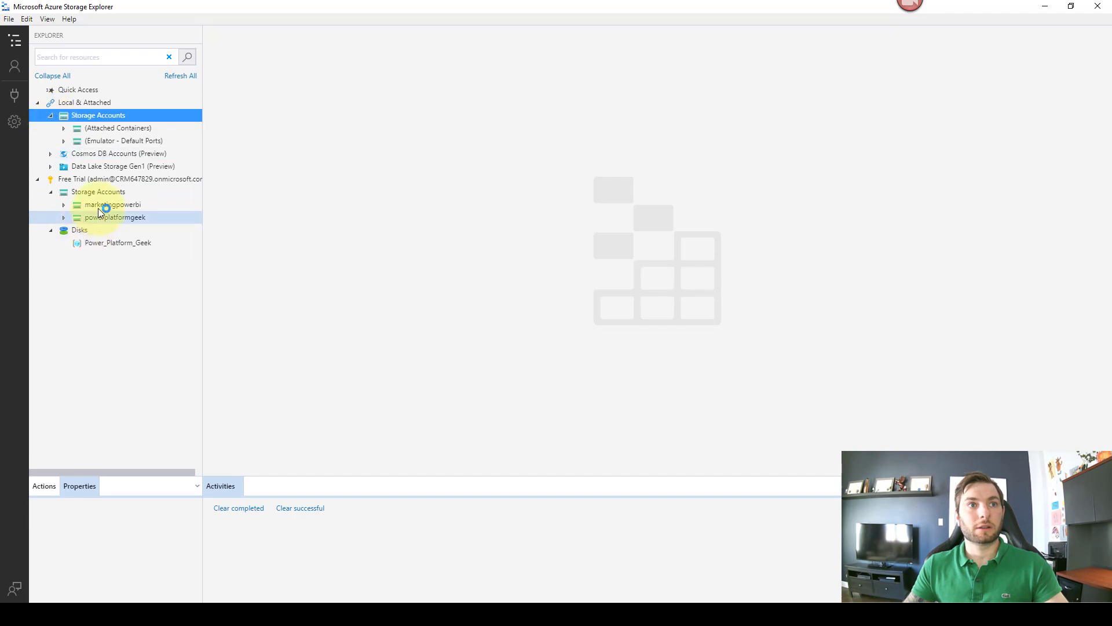
click(110, 180)
click(64, 205)
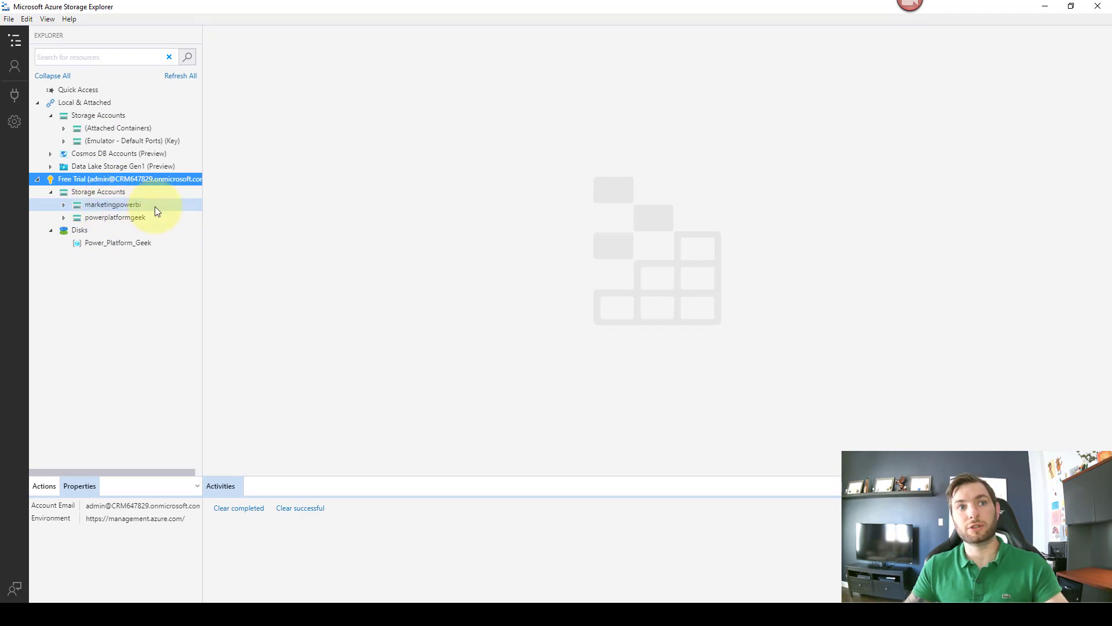
click(123, 192)
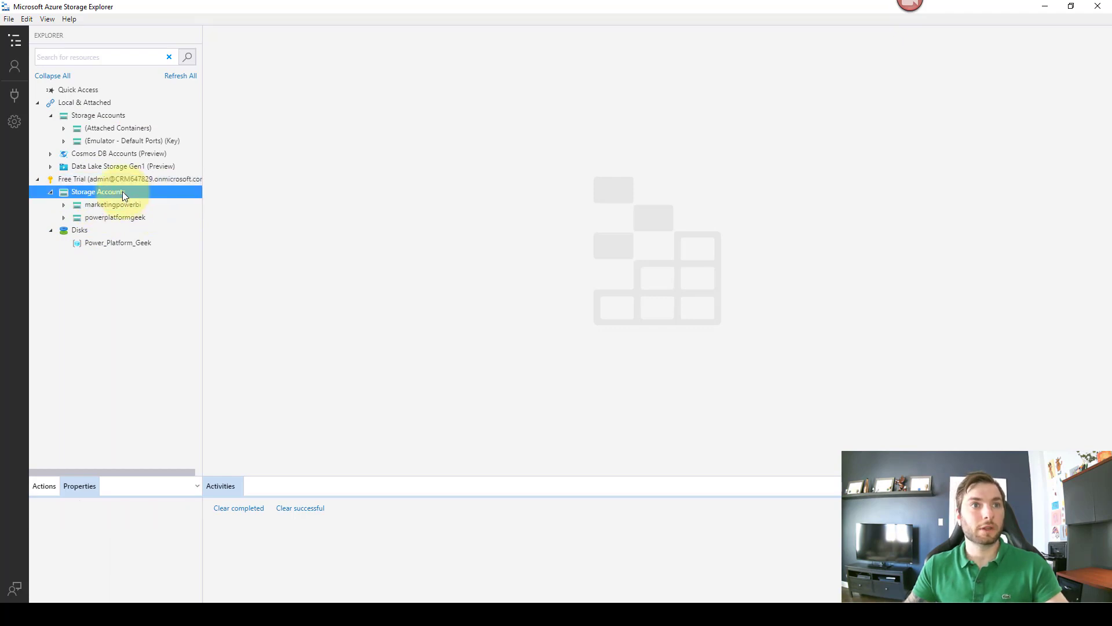
right_click(122, 191)
click(174, 231)
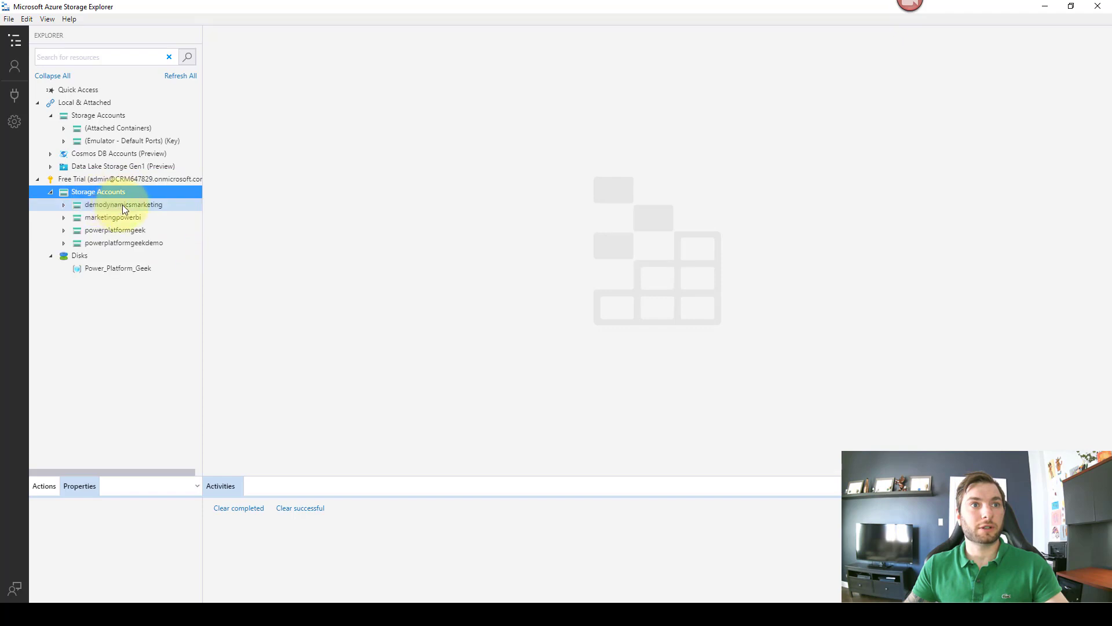
Step: Expand demodynamicsmarketing > Blob Containers and open the demodynamicsmarketing container
click(64, 206)
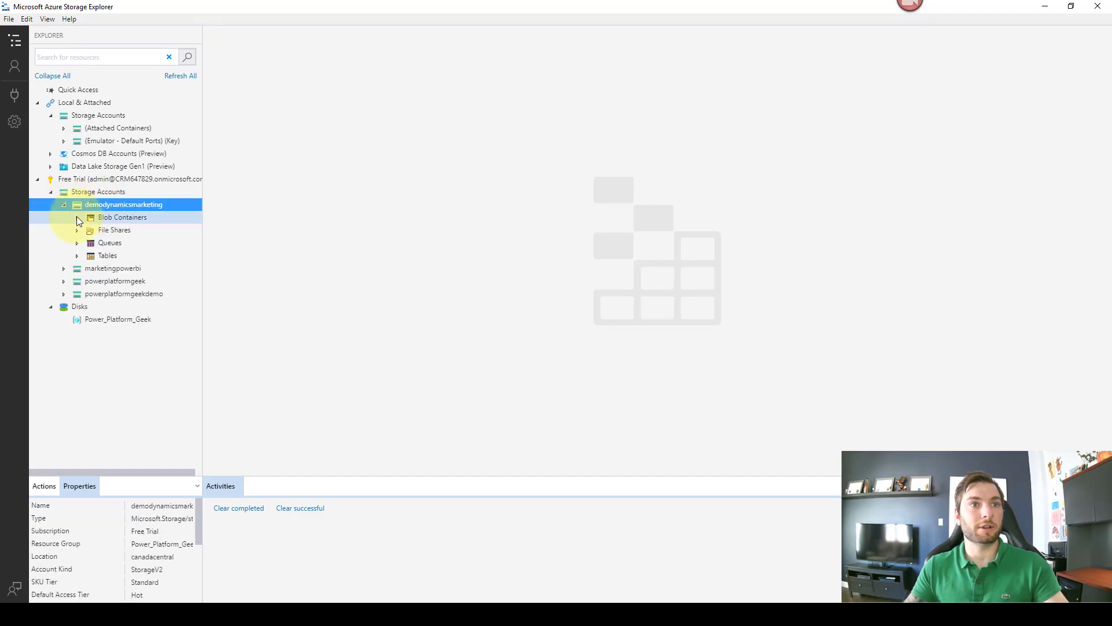
click(77, 218)
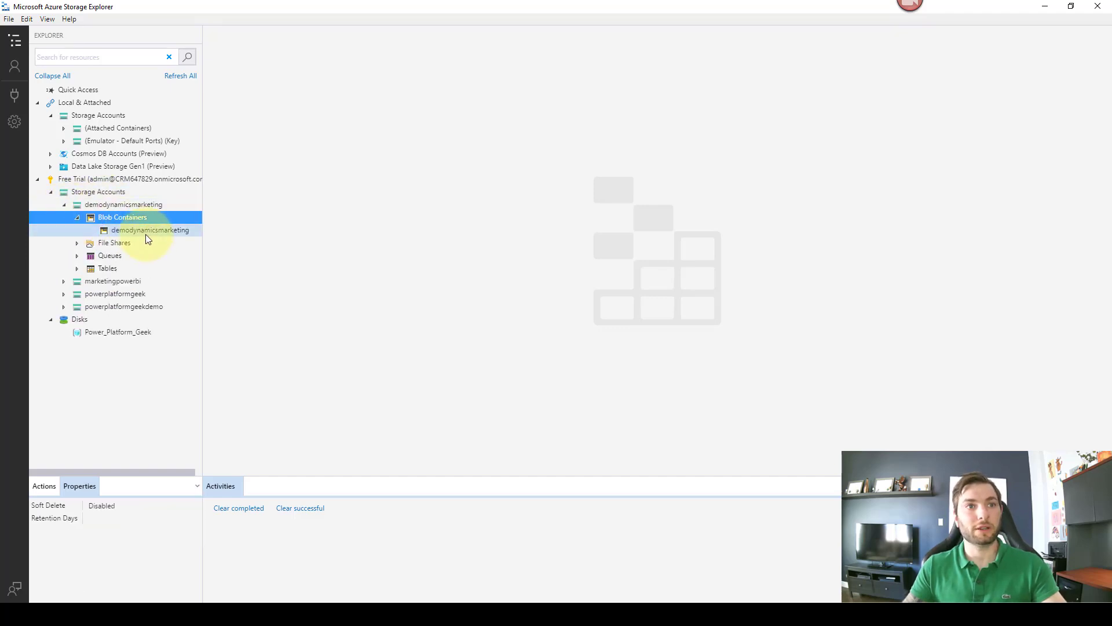
click(158, 230)
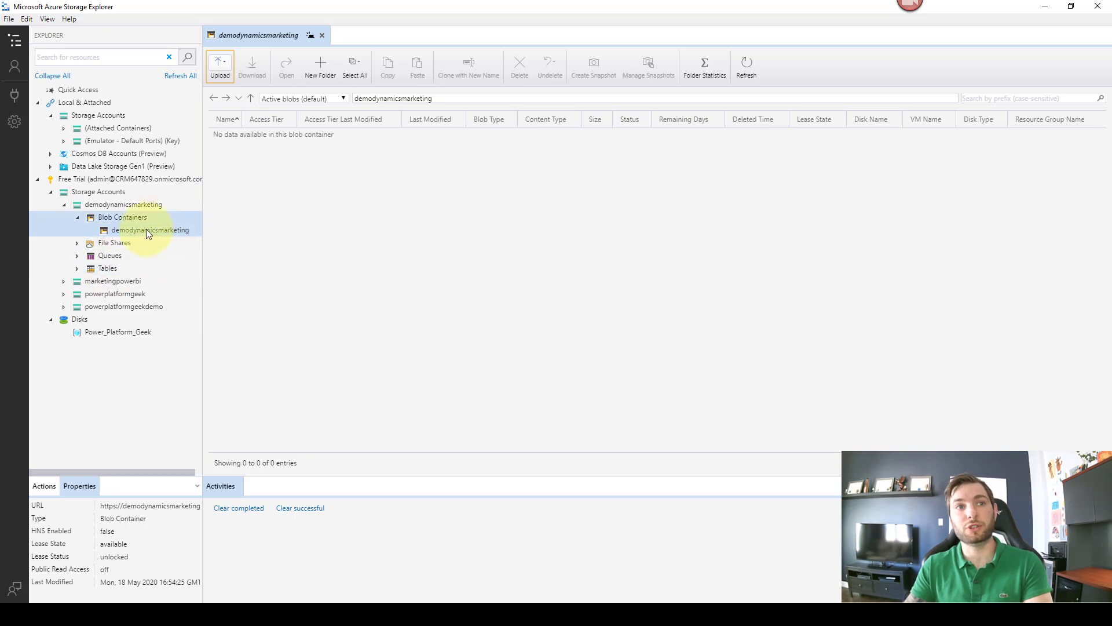
Step: Create a shared access signature for the demodynamicsmarketing container with all permissions, including Delete
right_click(152, 230)
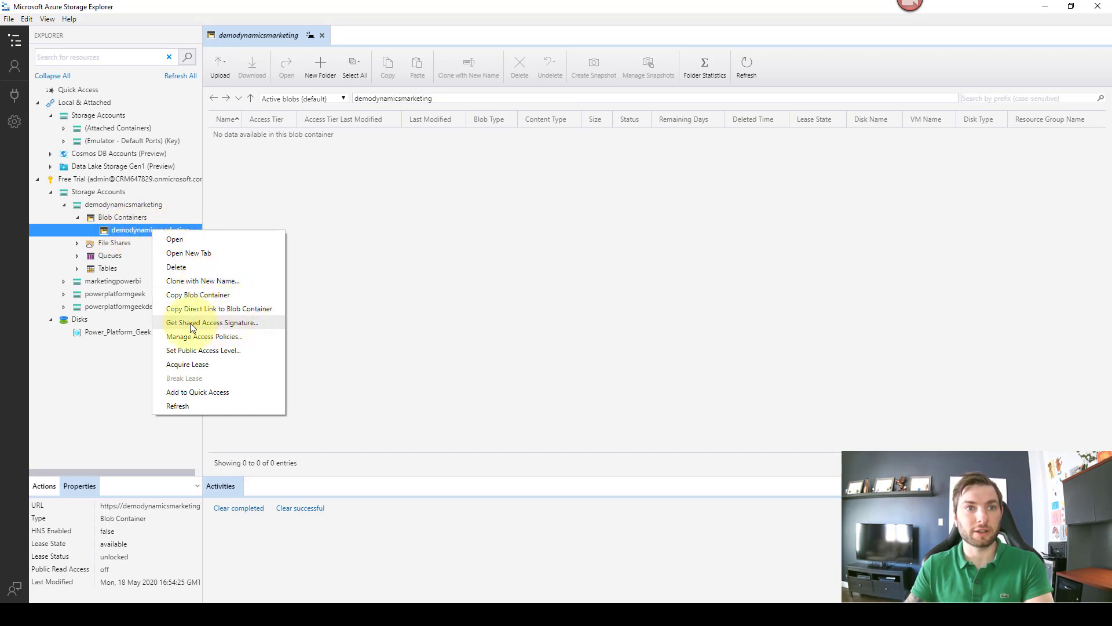
click(213, 323)
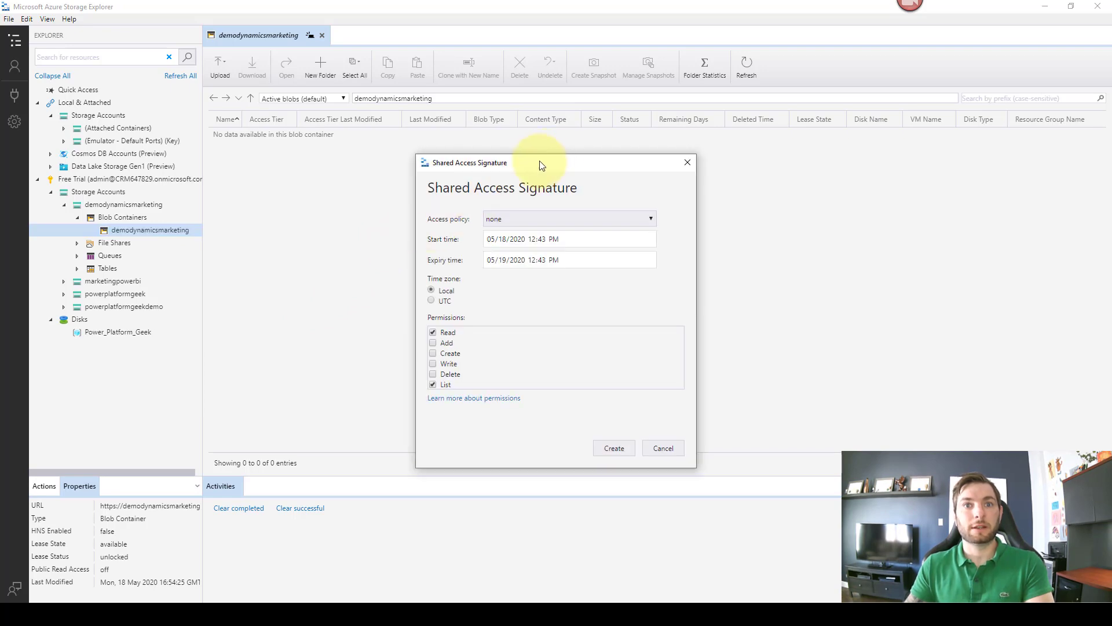
drag(541, 163, 514, 97)
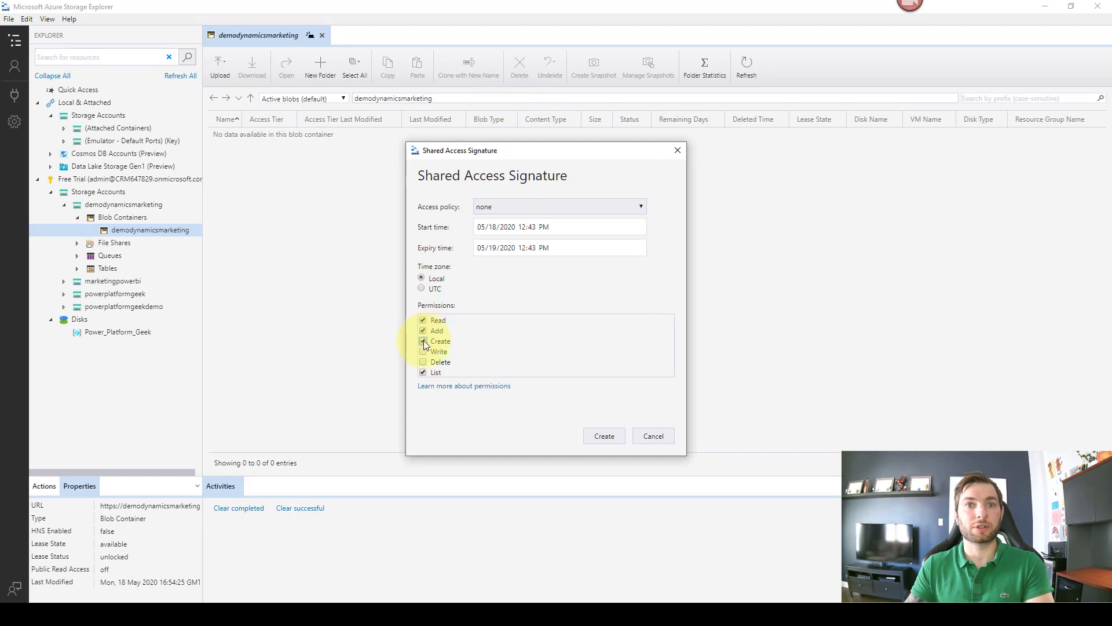
click(424, 363)
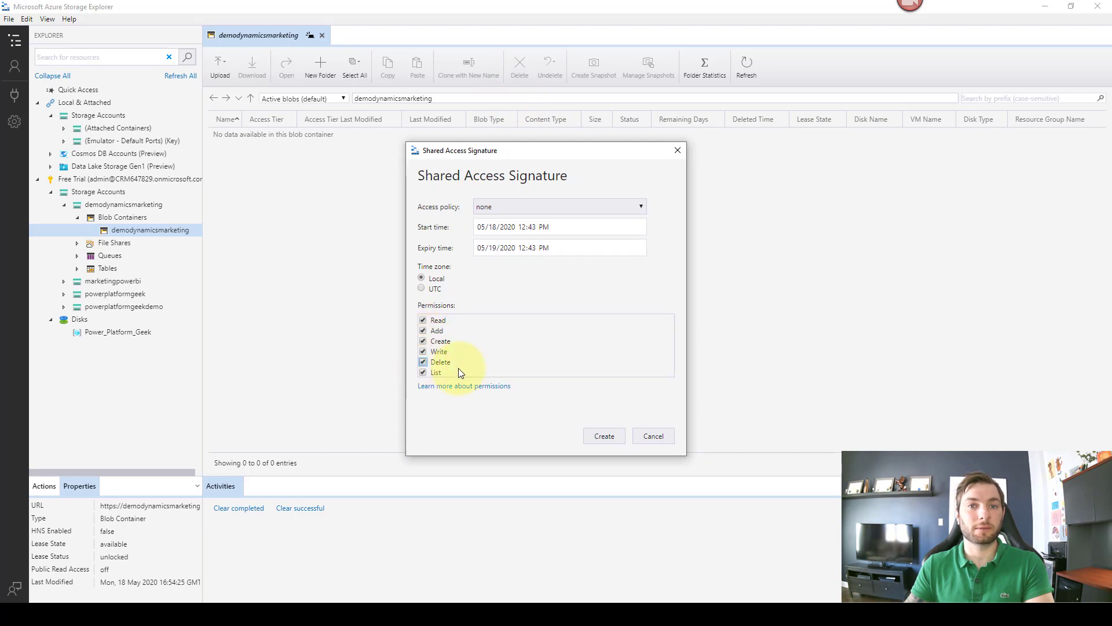
click(603, 439)
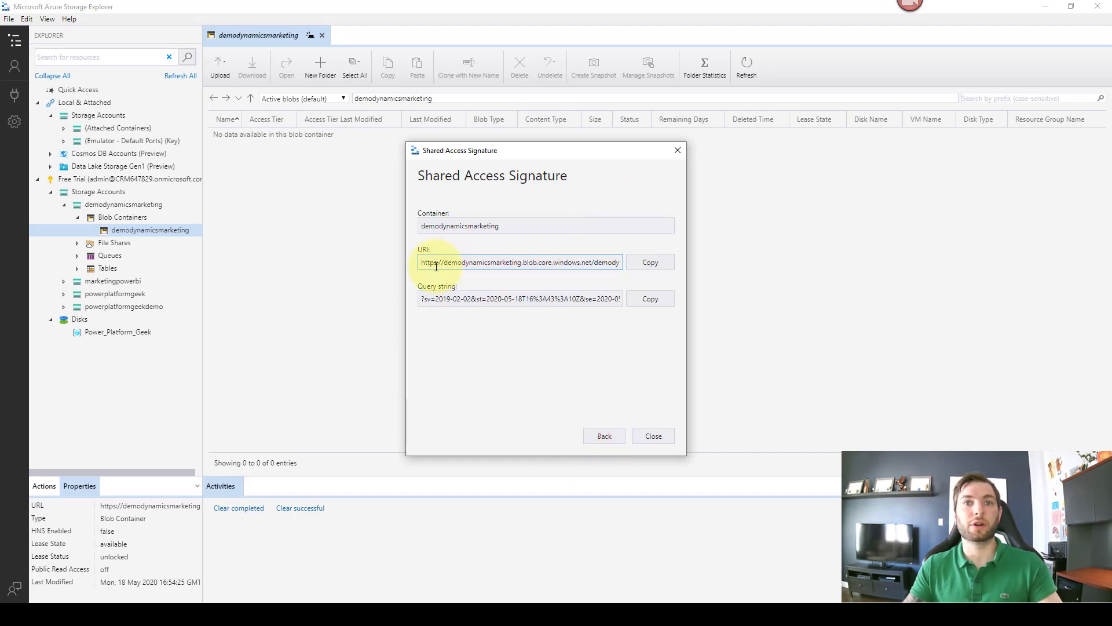
Step: Copy the generated signature URI and close the shared access signature window
drag(458, 261, 489, 260)
click(589, 258)
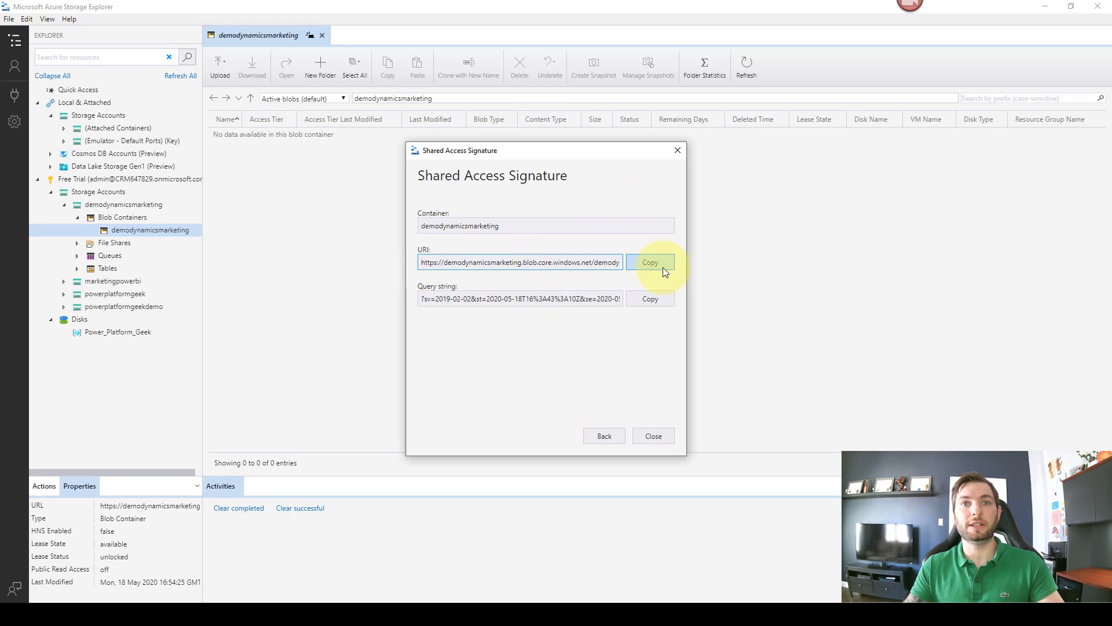
click(663, 266)
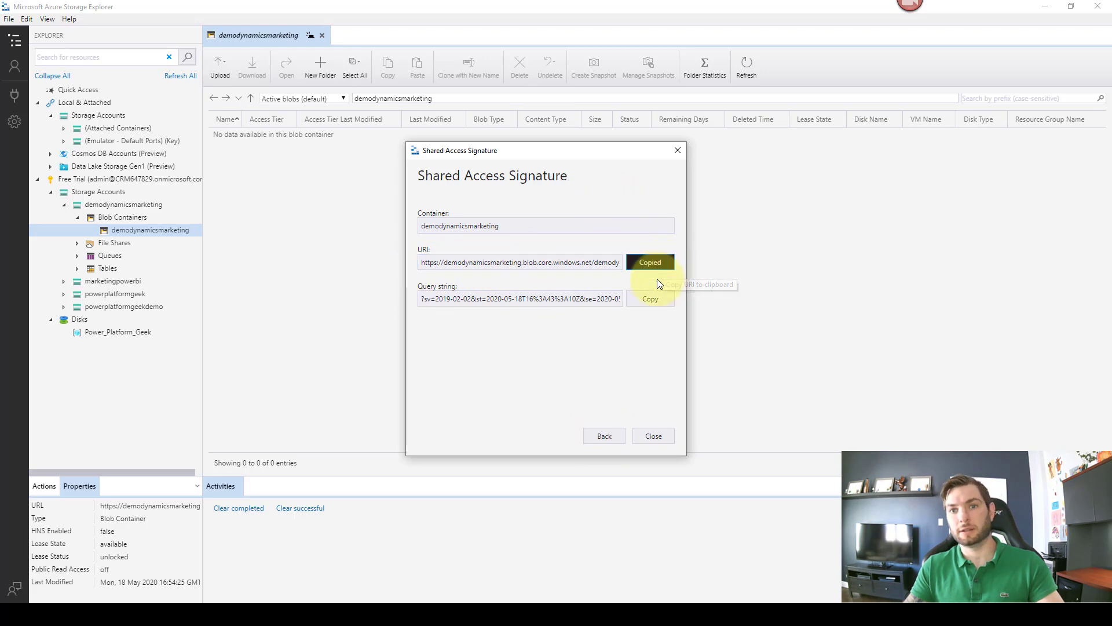
click(654, 436)
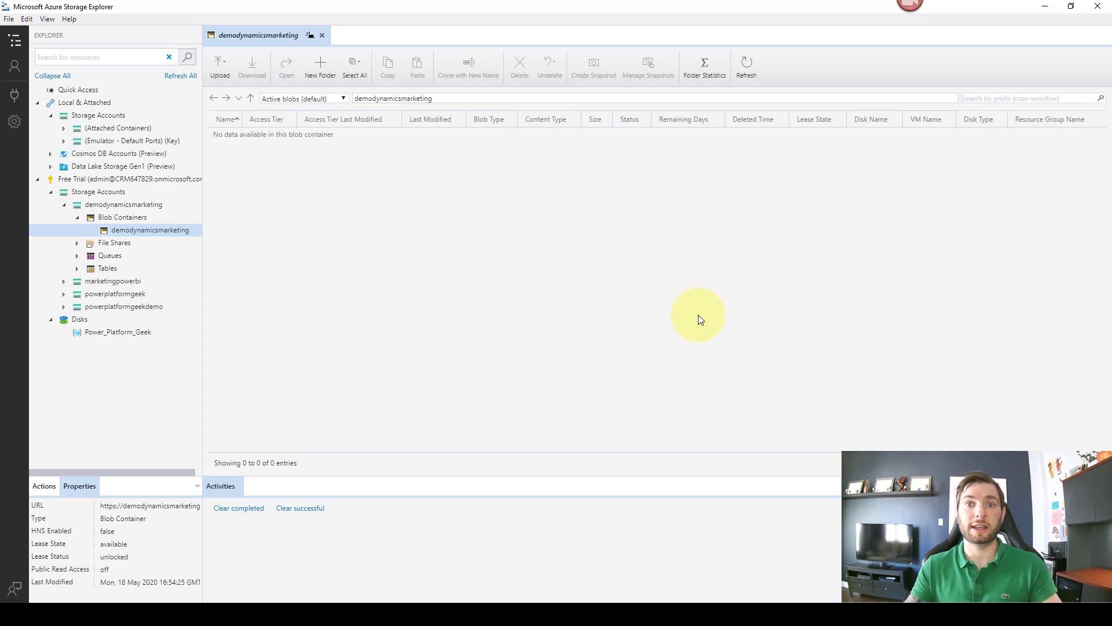
Step: Minimize Storage Explorer and bring back the Dynamics 365 accounts tab in the browser
click(1045, 5)
click(1046, 5)
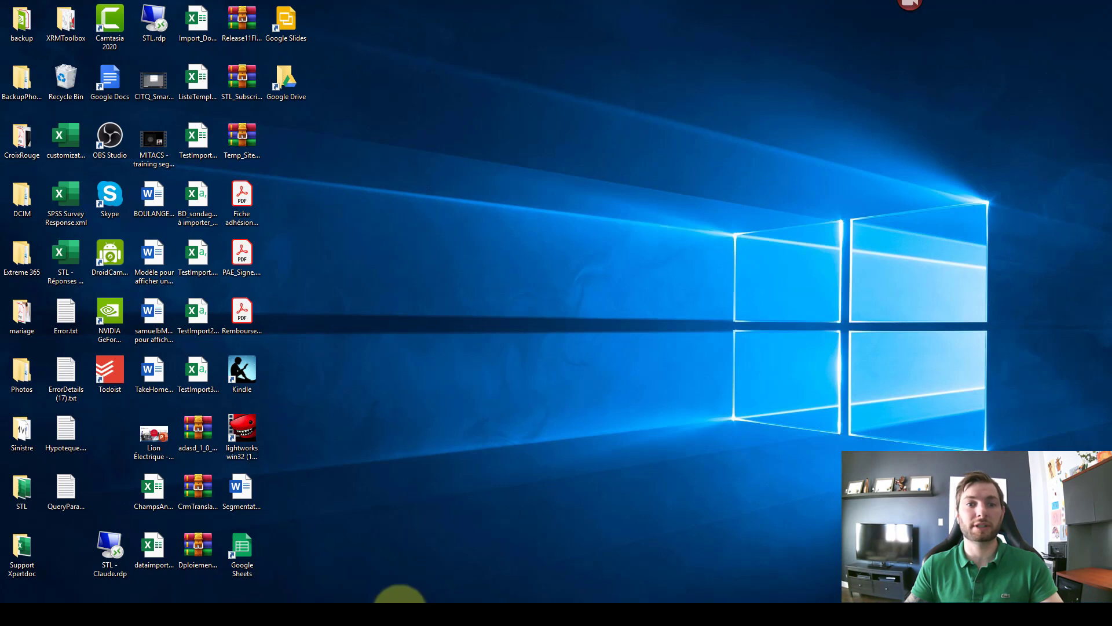
mouse_move(383, 597)
click(349, 565)
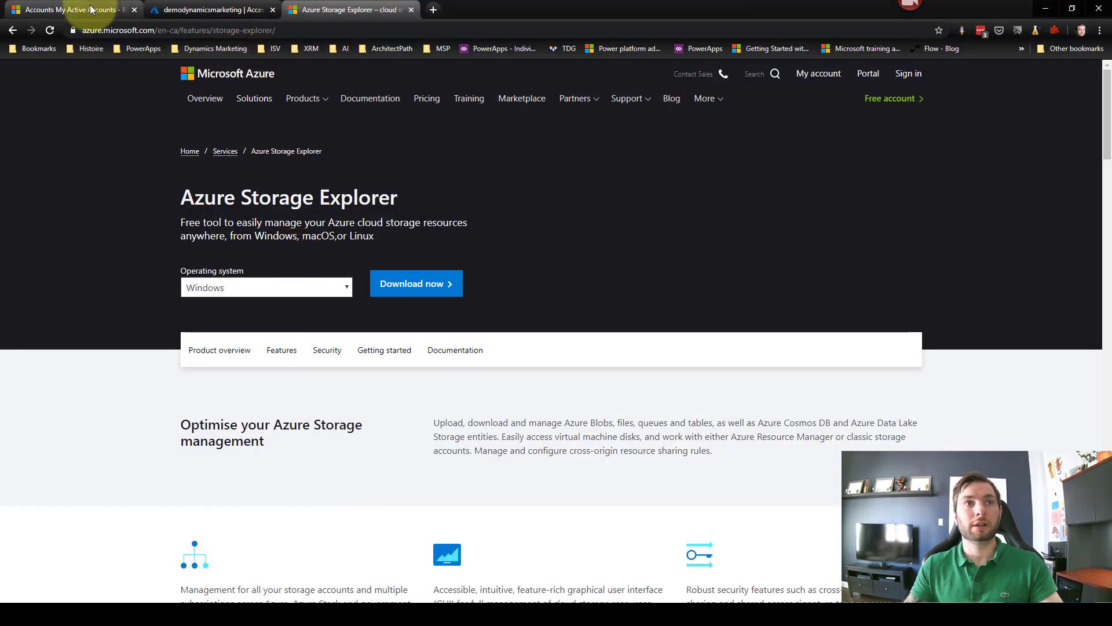
click(90, 10)
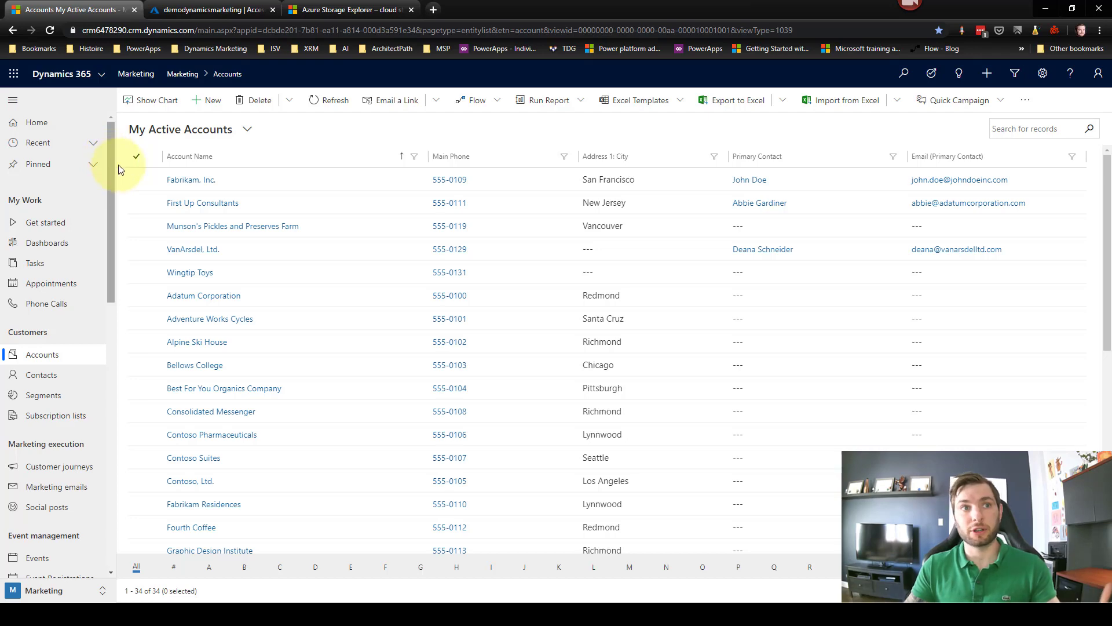
scroll(110, 318, down, 6)
scroll(109, 415, down, 5)
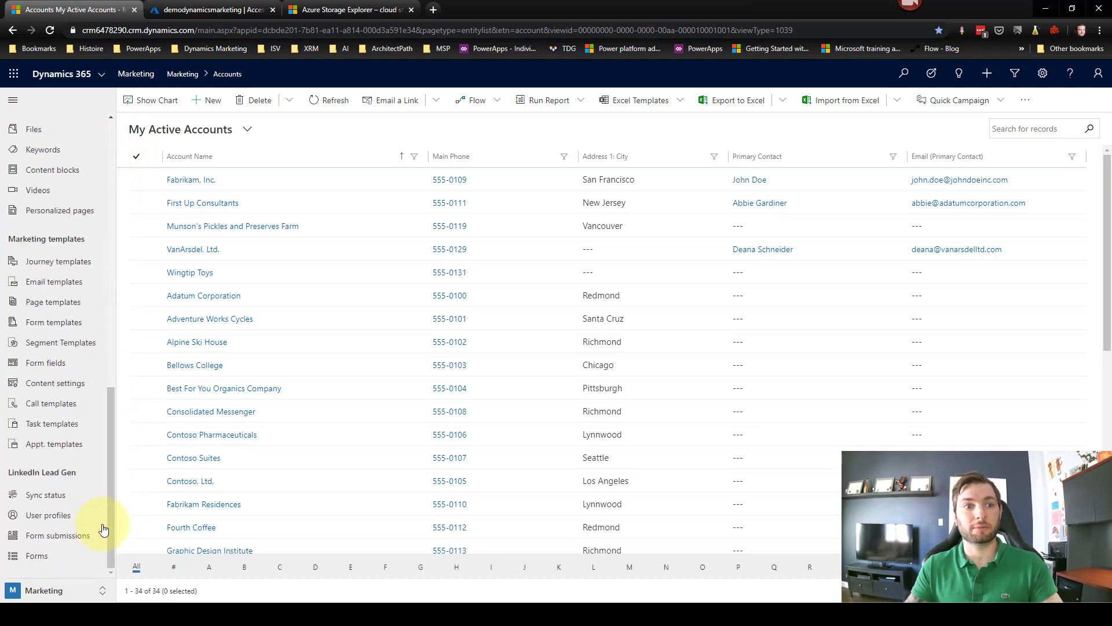
Step: From the Settings area, open Marketing analytics configuration and start a new record
click(93, 590)
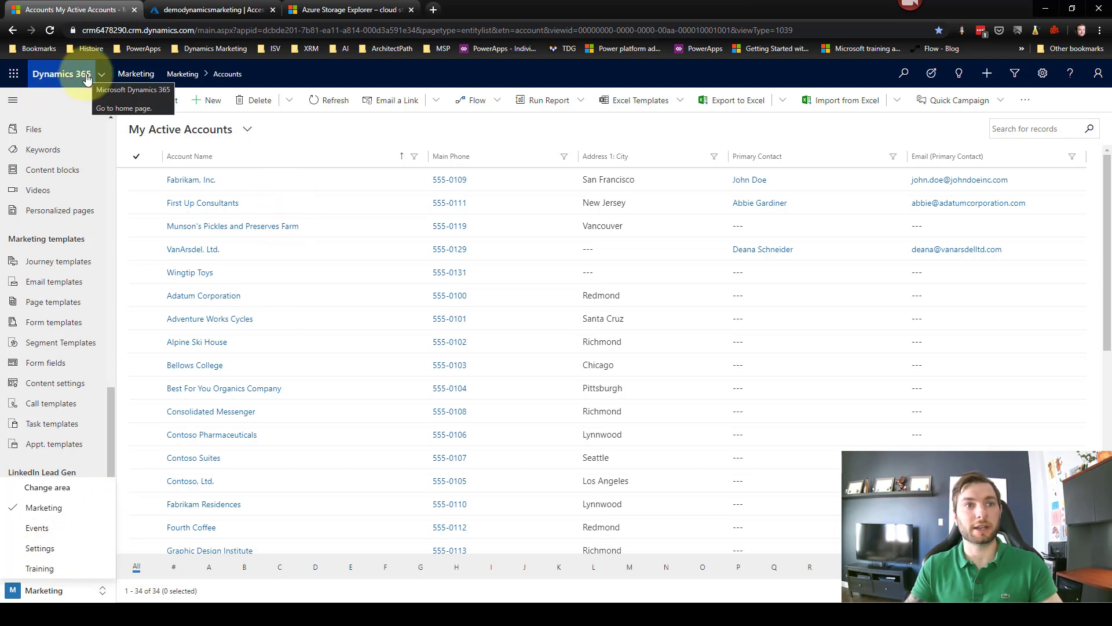
click(52, 552)
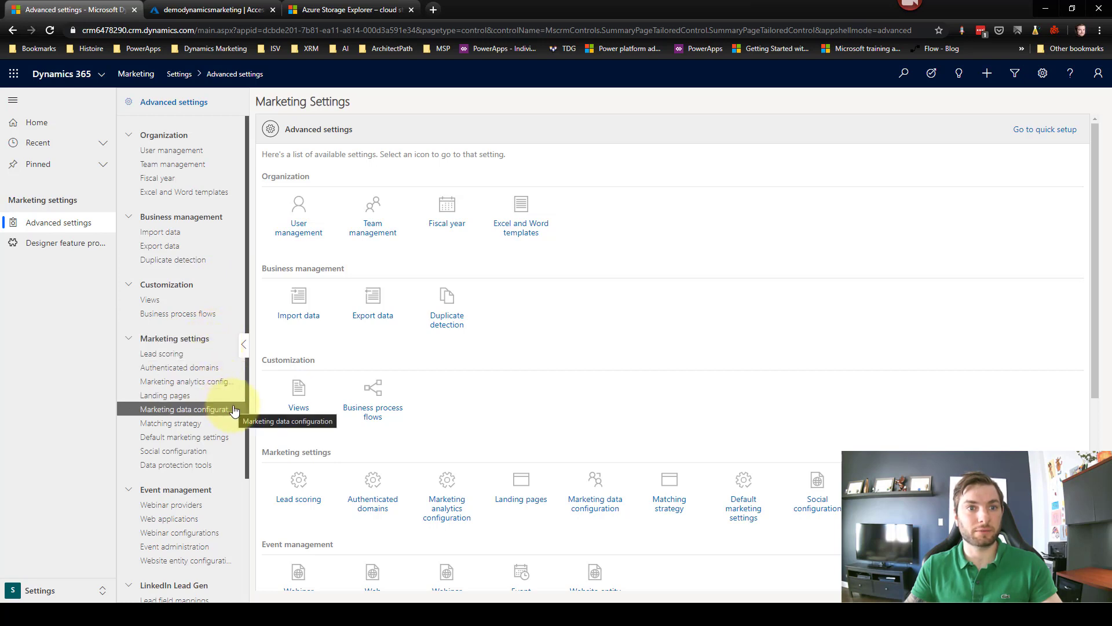
click(184, 382)
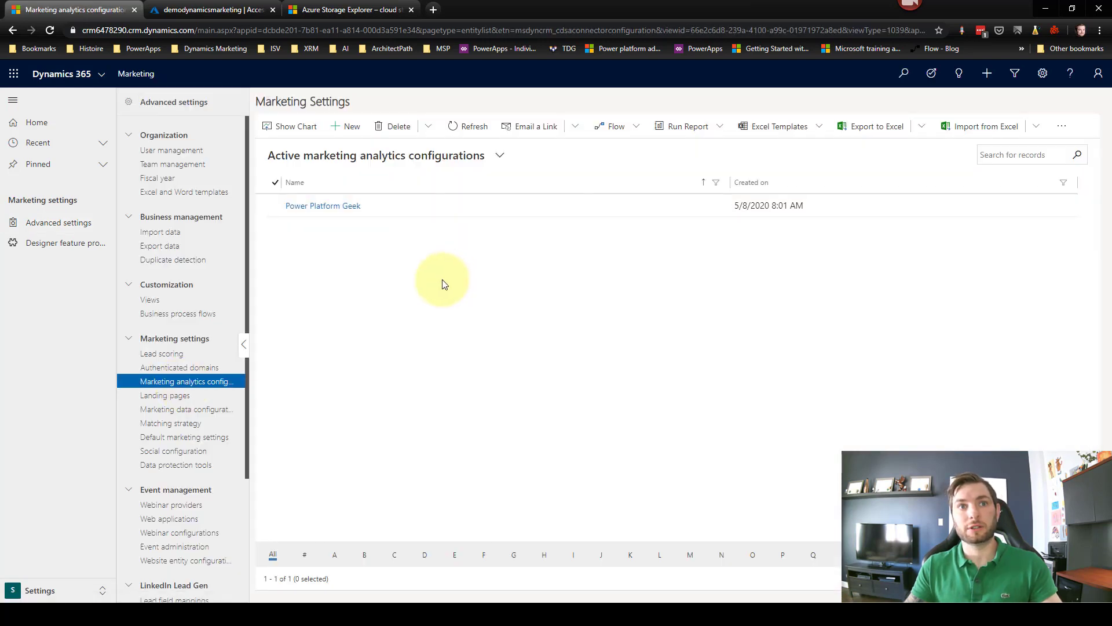
click(365, 131)
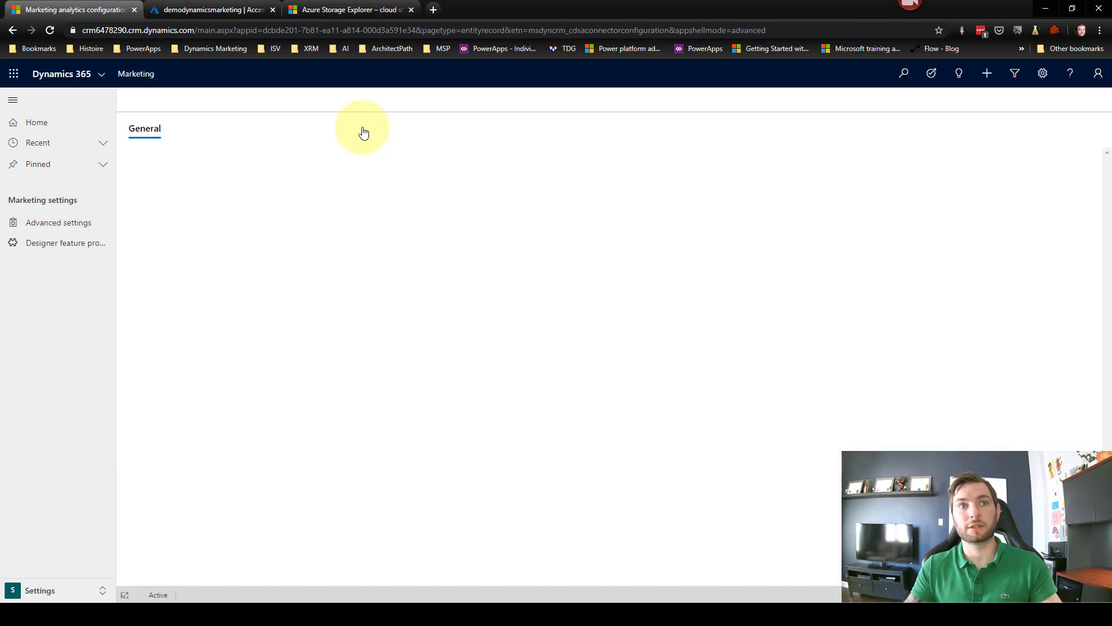
Step: Name the configuration 'Demo dynamics marketing' and paste the SAS URL into Export to blob storage URL
click(319, 186)
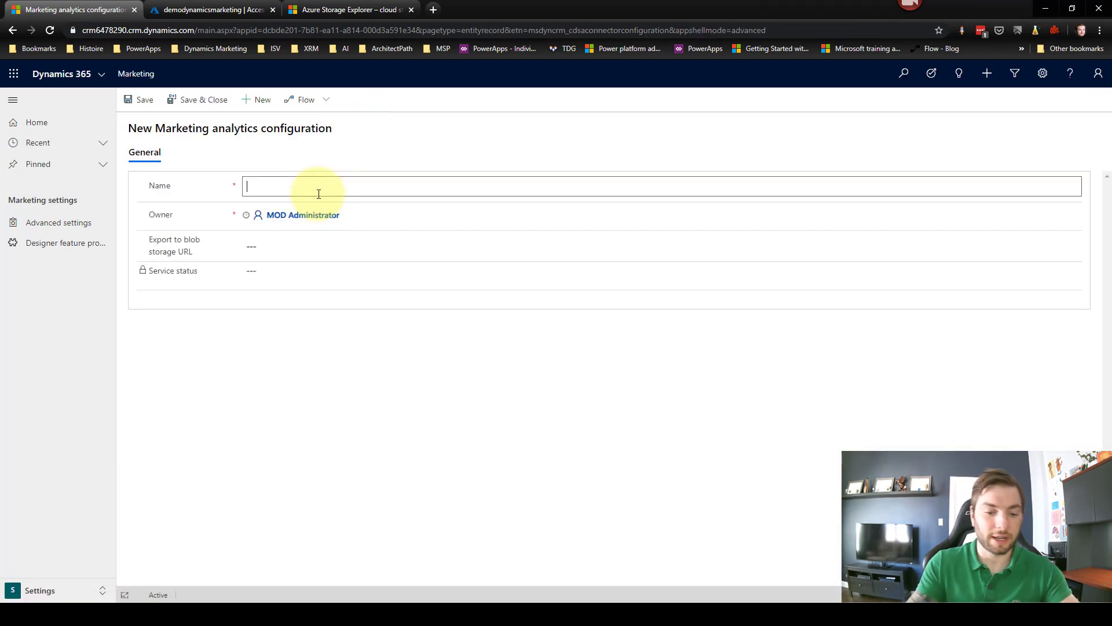
text(Demo dynam)
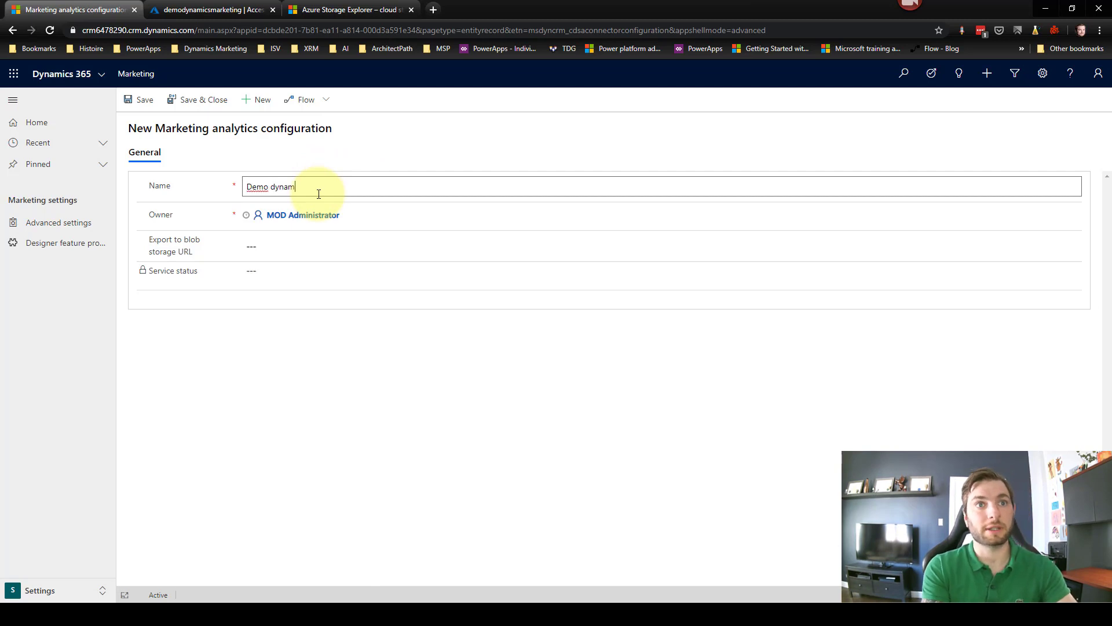
text(ics marketing)
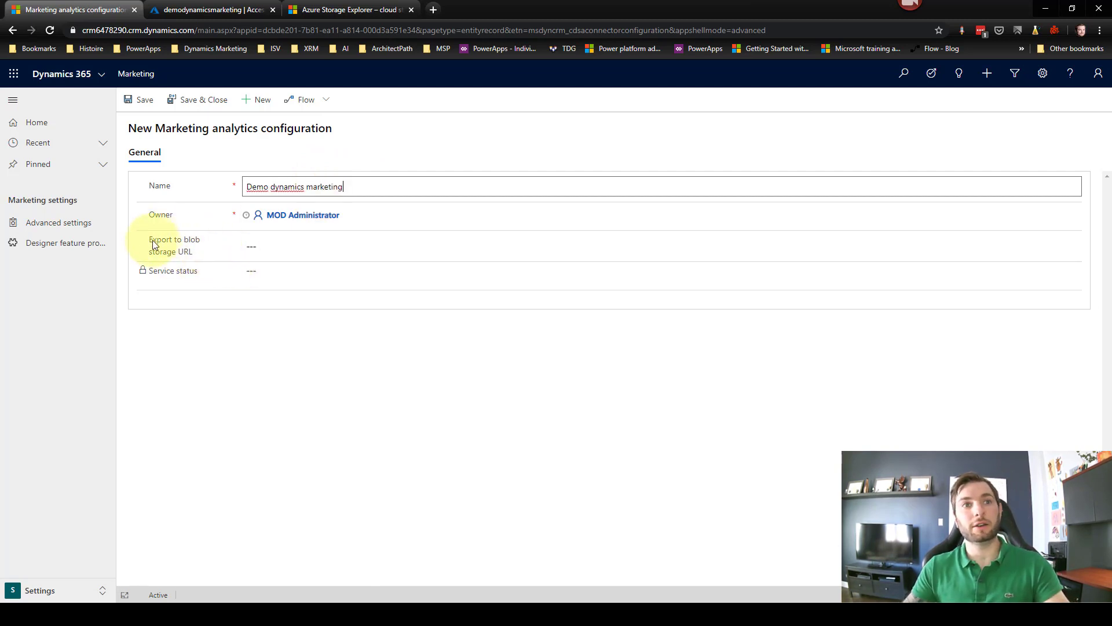
click(278, 248)
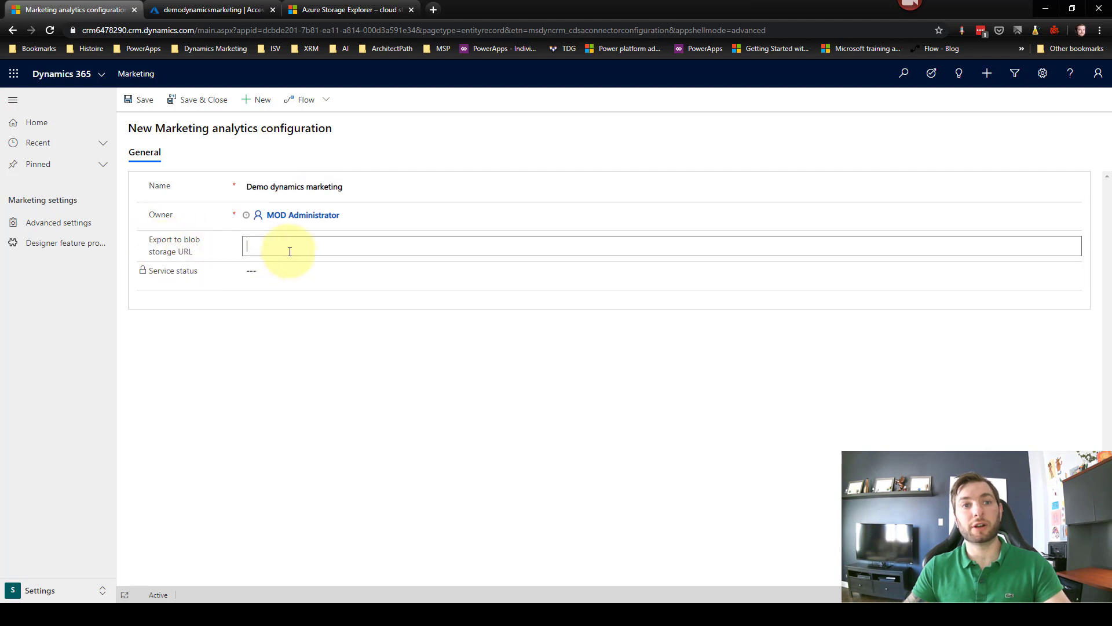
key(ctrl+v)
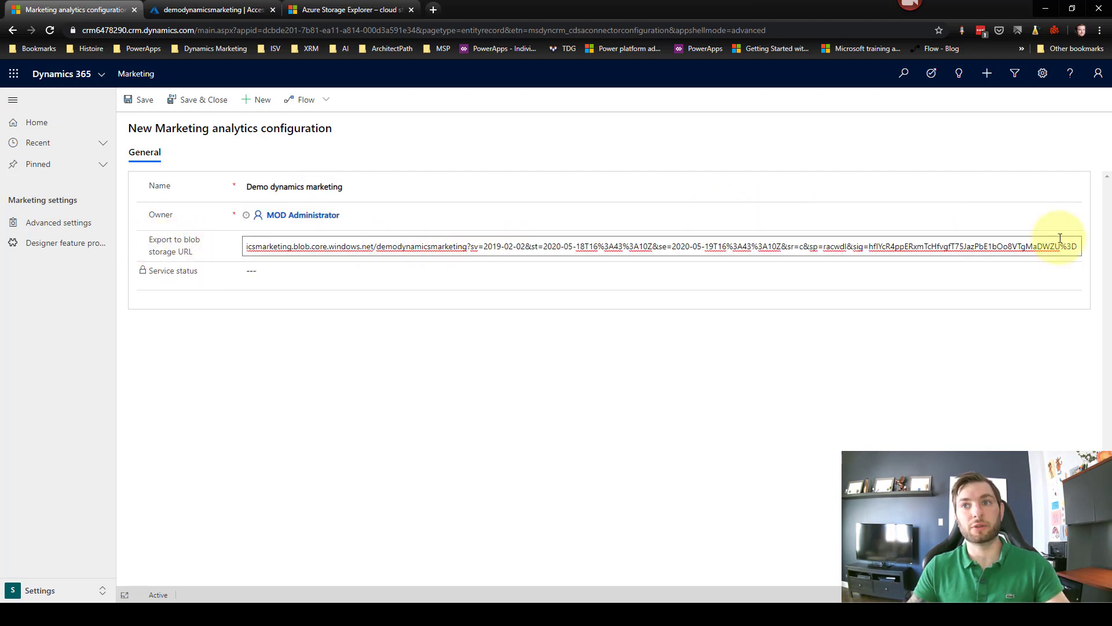
Step: Check the pasted URL, save the configuration, and return to Storage Explorer
drag(1062, 241, 182, 226)
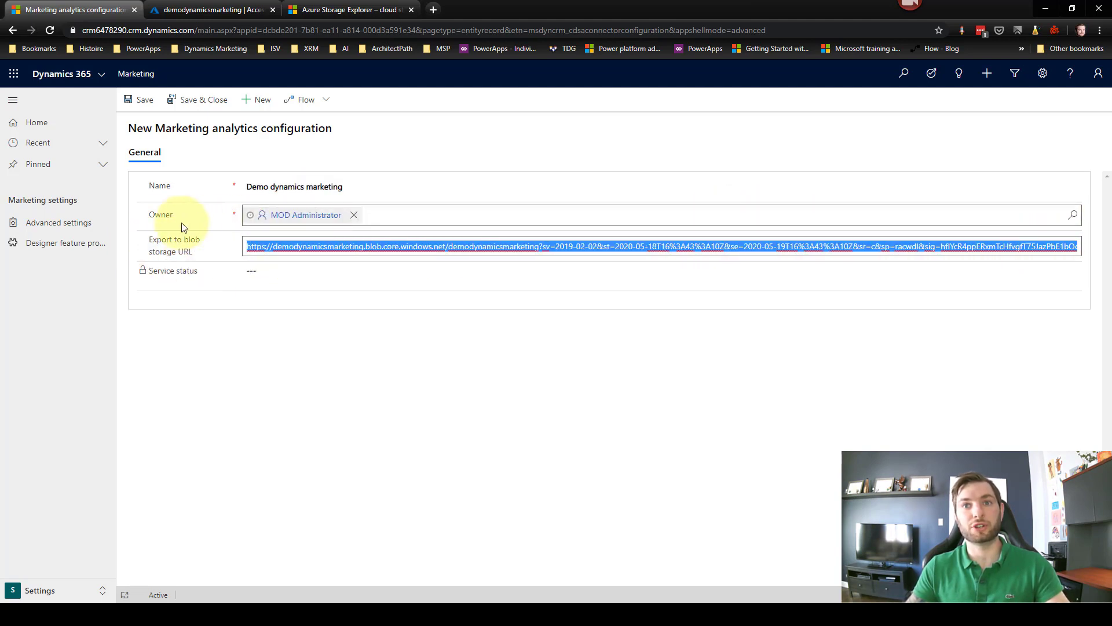
click(410, 373)
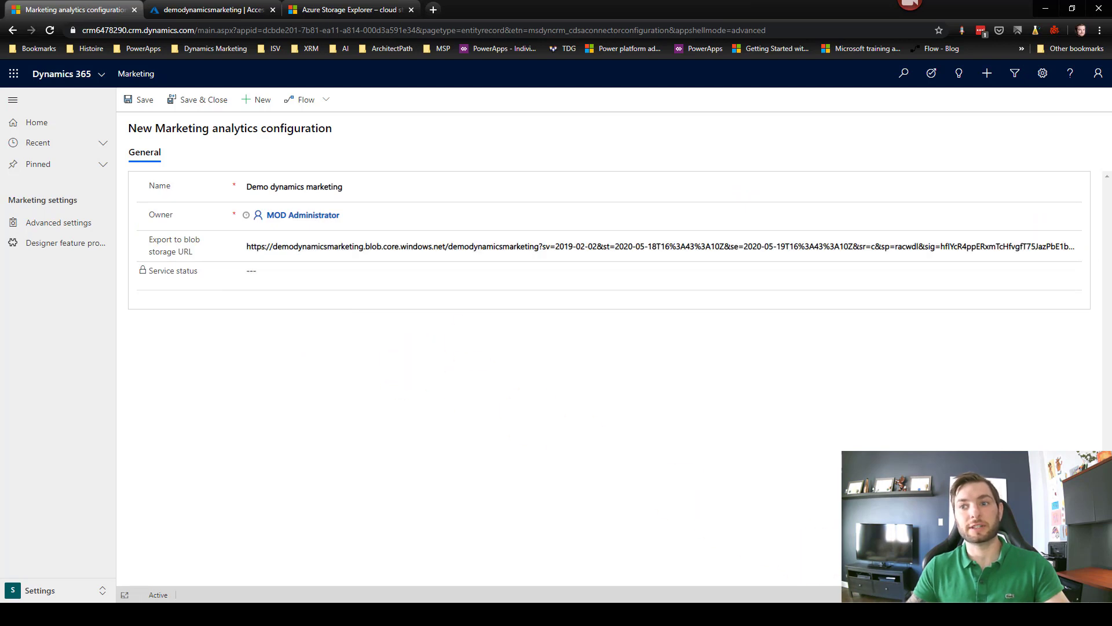
key(ctrl+s)
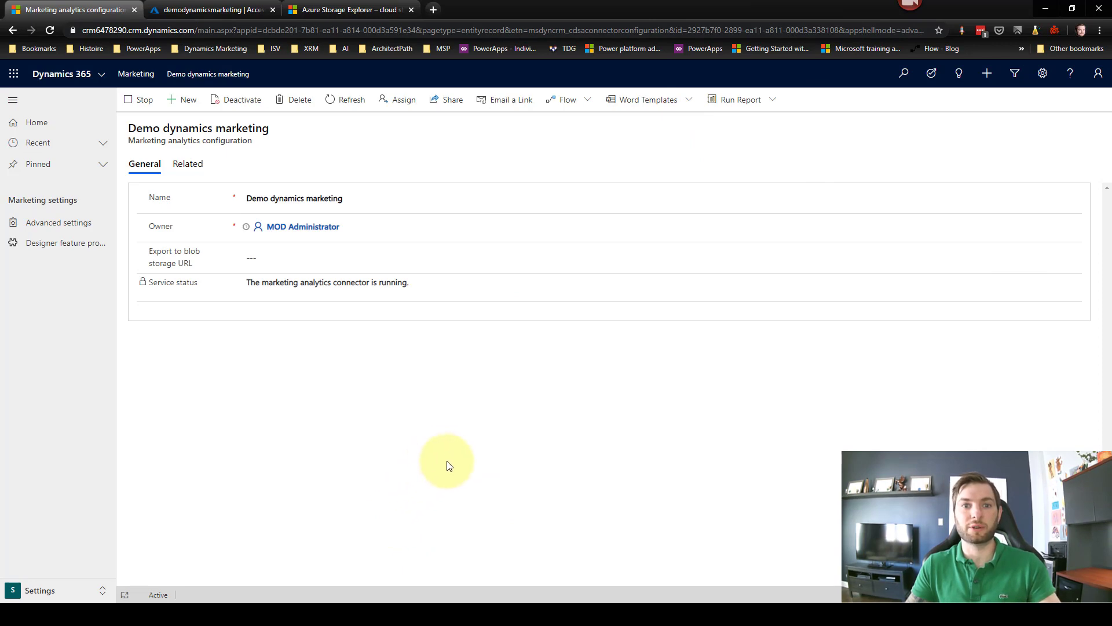
click(413, 598)
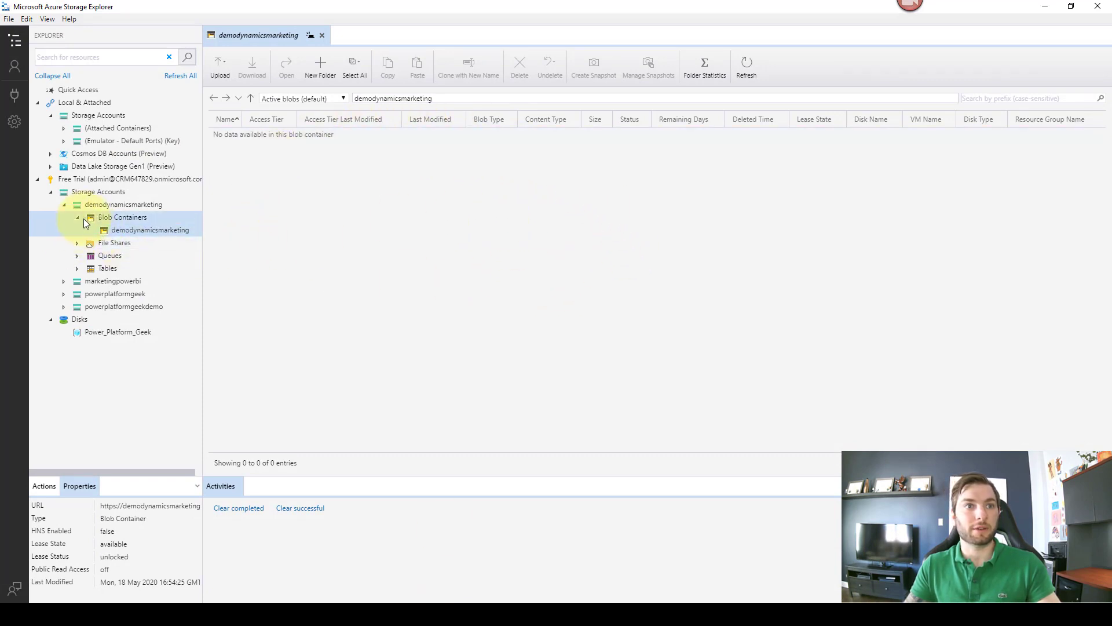
Step: Collapse demodynamicsmarketing and open powerplatformgeek's dynamicsmarketingblob container
click(64, 205)
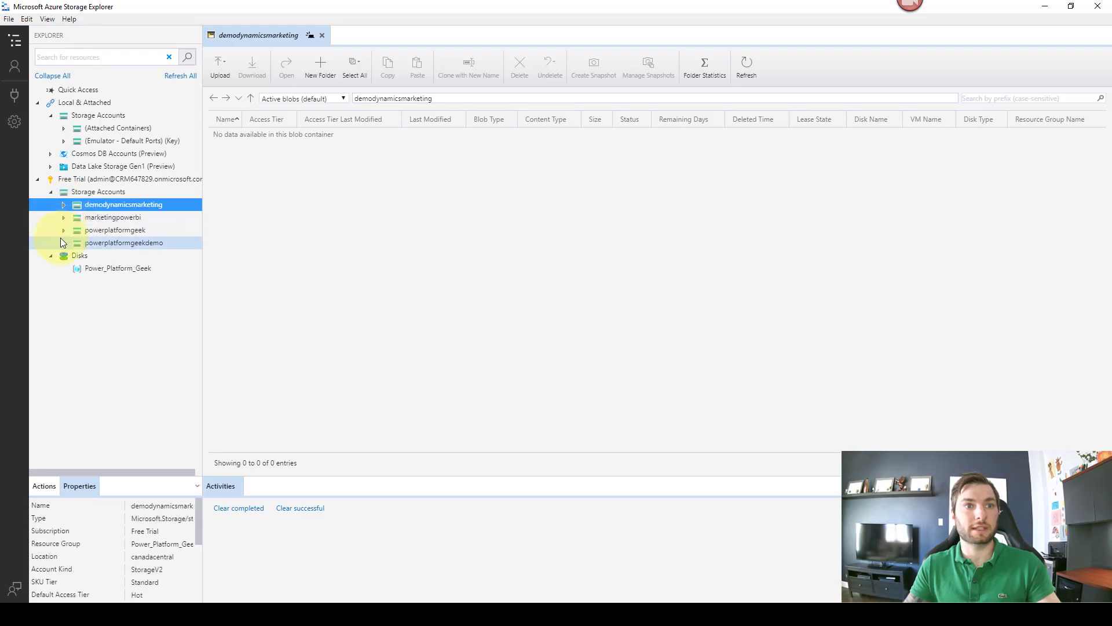
click(63, 231)
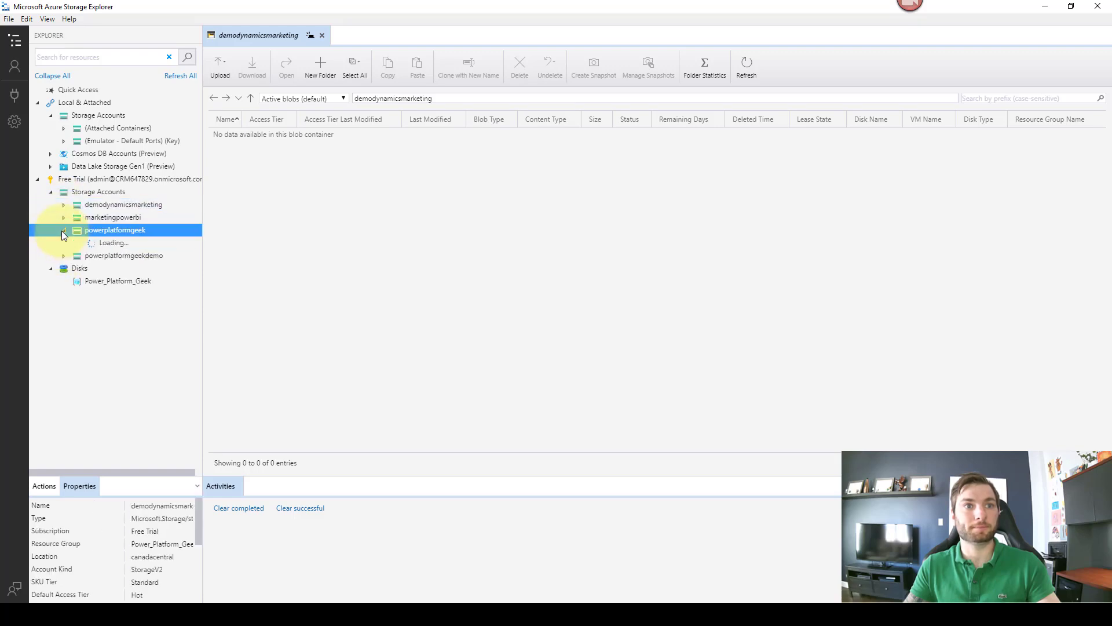
click(79, 241)
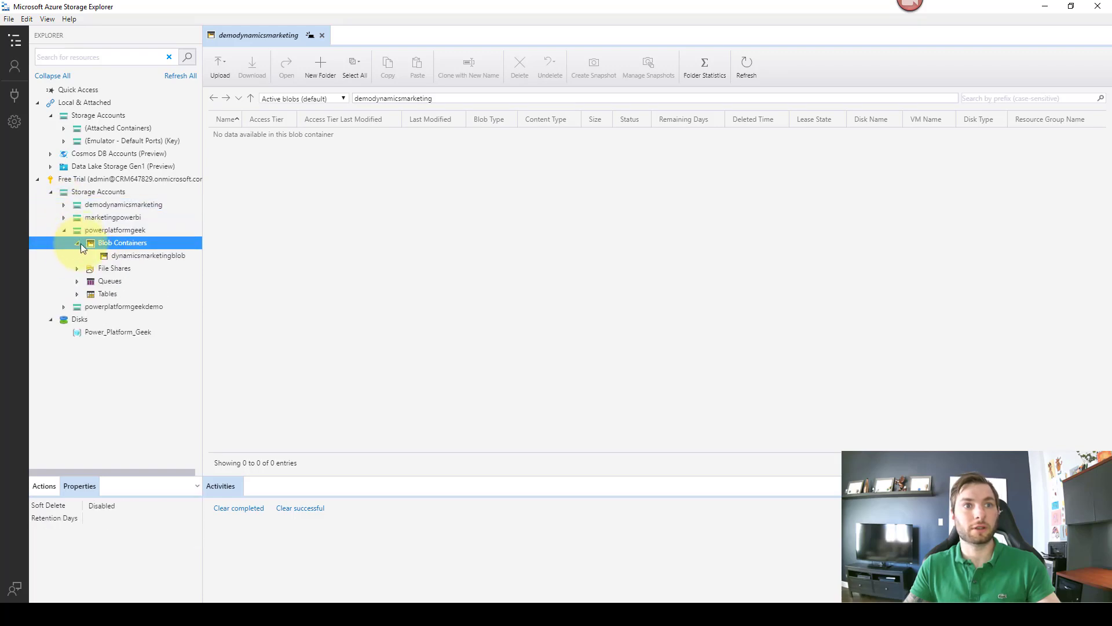
click(136, 254)
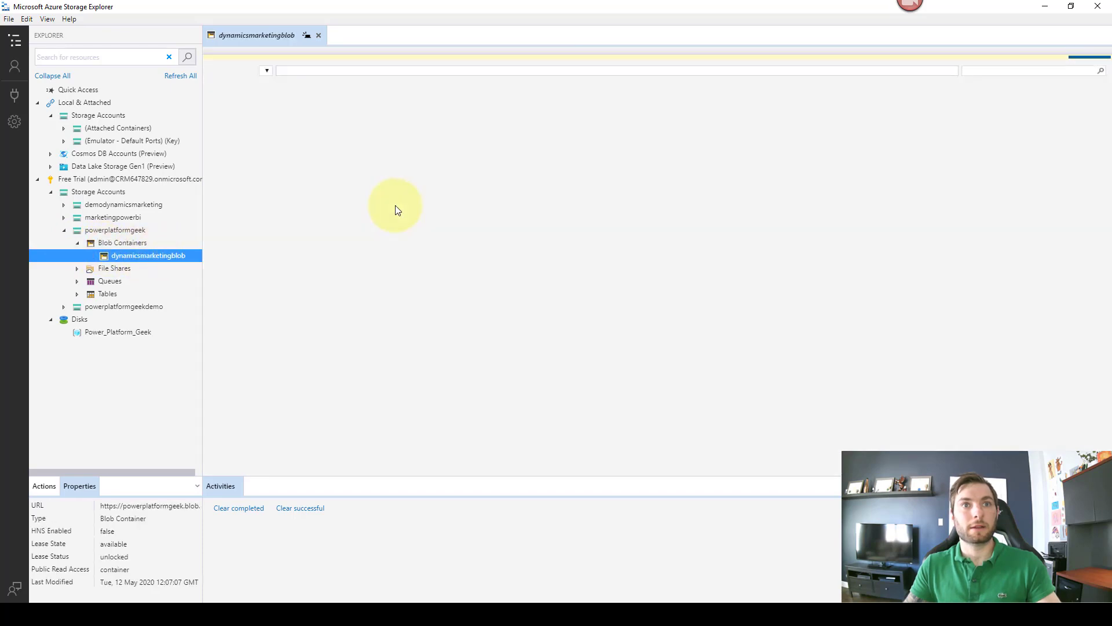
Step: Inspect marketingpowerbi's dynamicsmarketing container, then open demodynamicsmarketing to see its csv folder and model.json
click(65, 217)
click(78, 230)
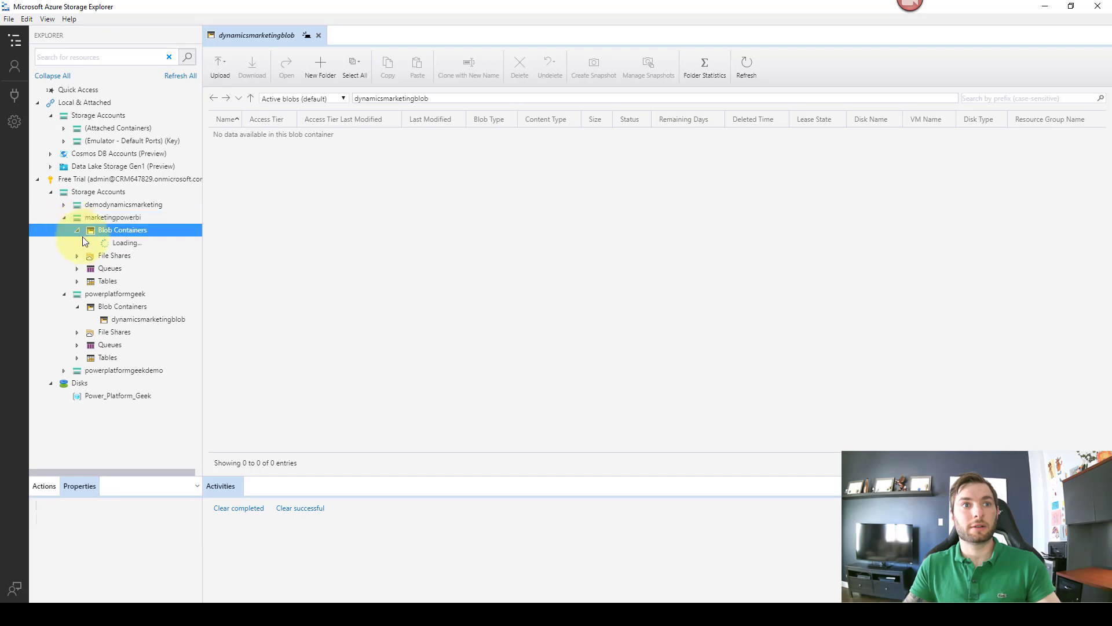
click(120, 241)
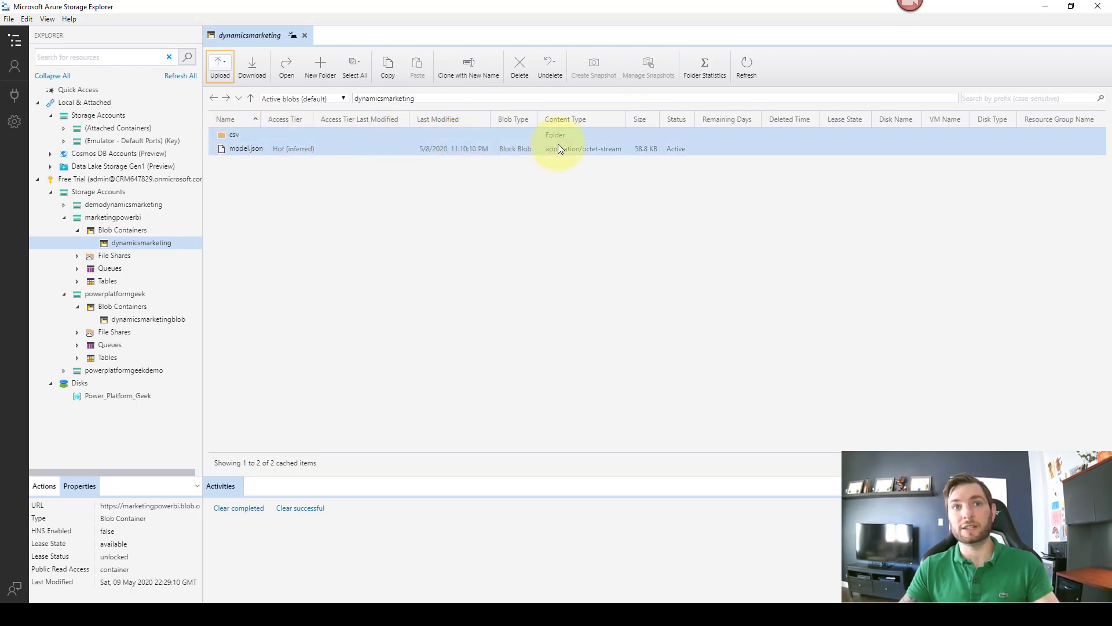
click(287, 149)
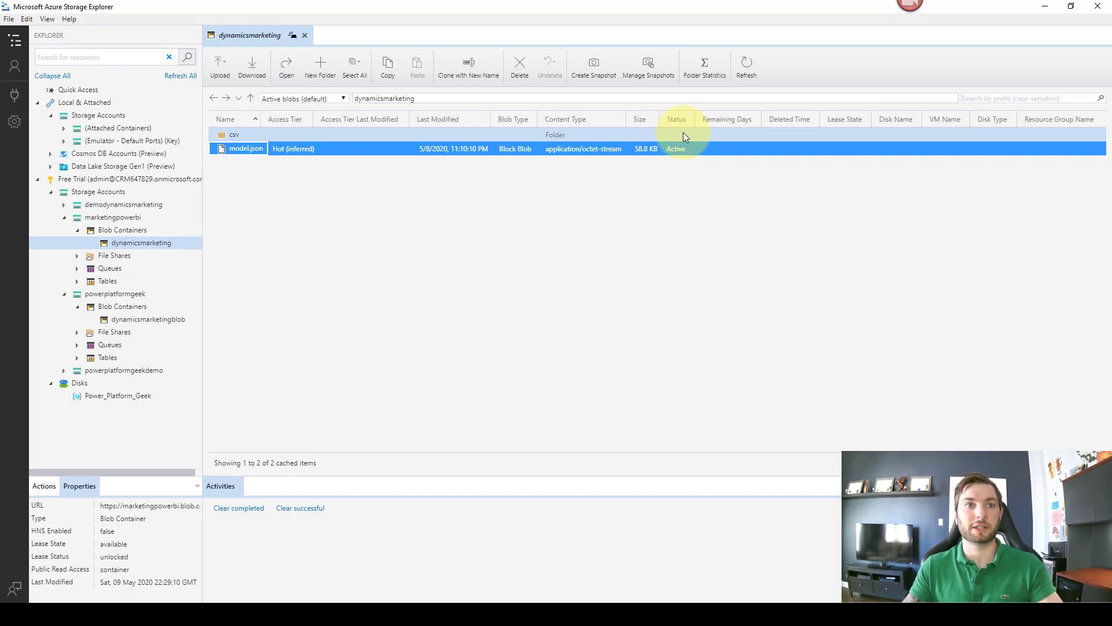
click(61, 204)
click(86, 231)
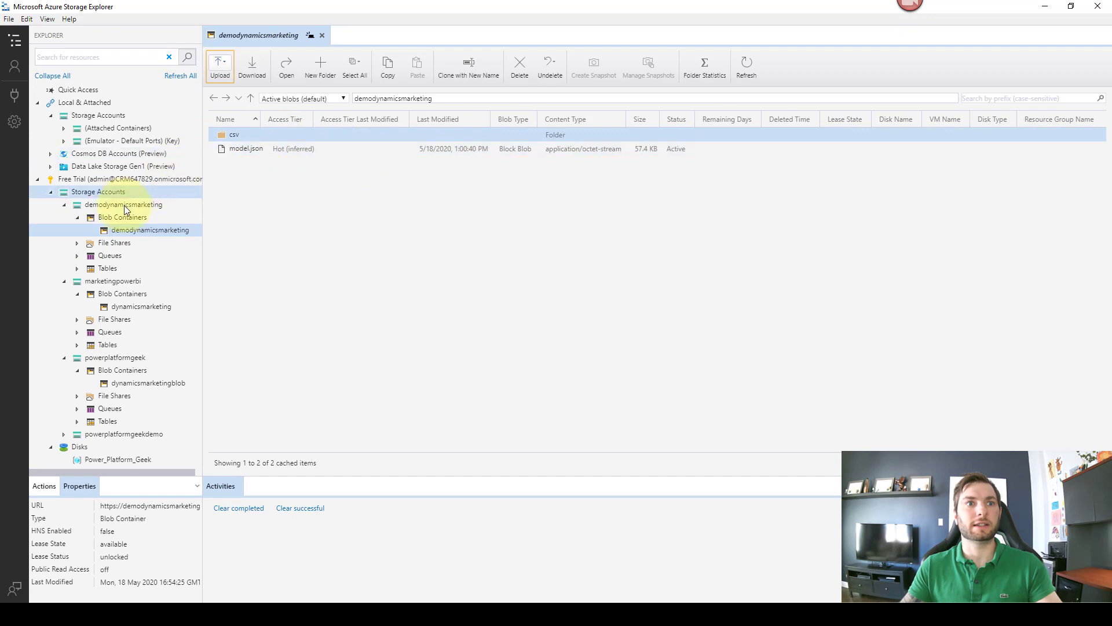
Step: Collapse the marketingpowerbi and powerplatformgeek accounts, leaving demodynamicsmarketing's contents visible
click(63, 282)
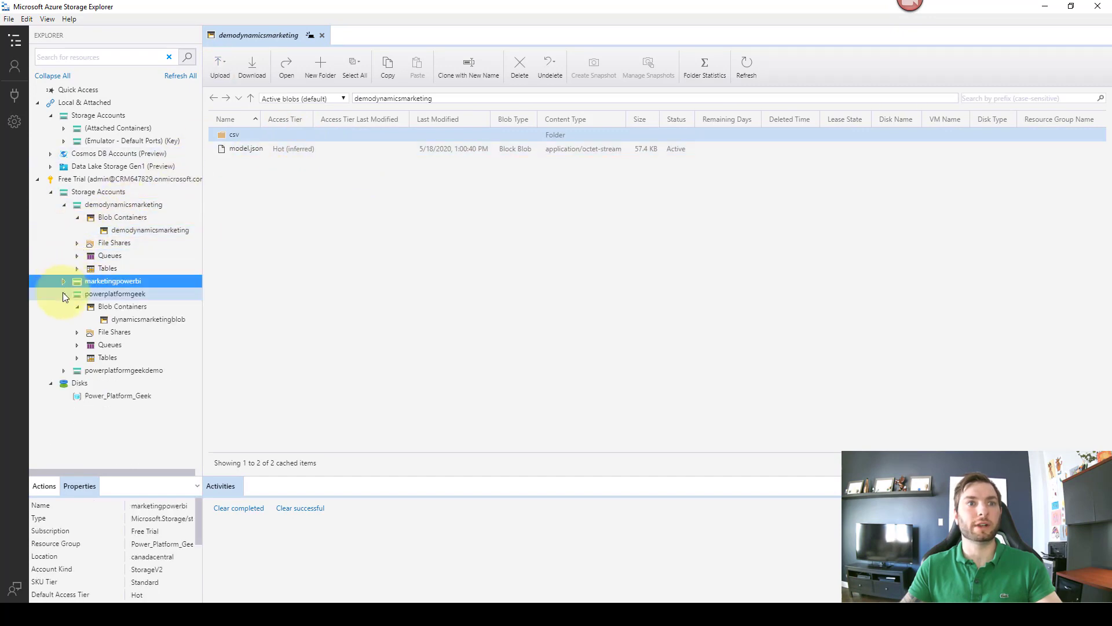
click(63, 294)
key(ctrl+a)
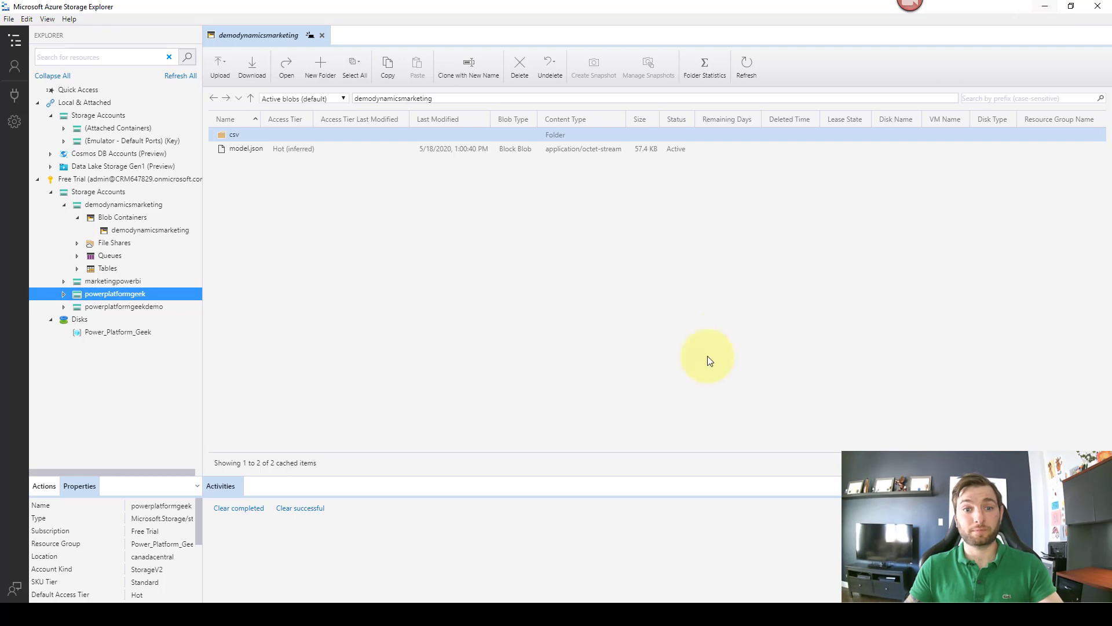
click(393, 605)
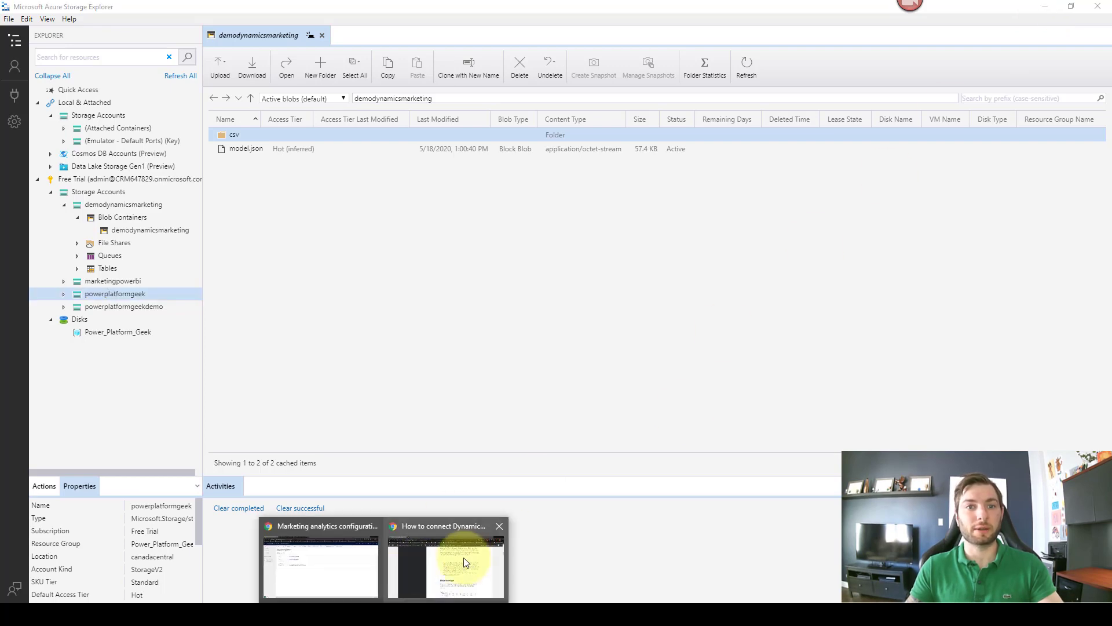
Step: Bring the powerplatformgeek blog post window forward in Chrome and maximize it
click(322, 565)
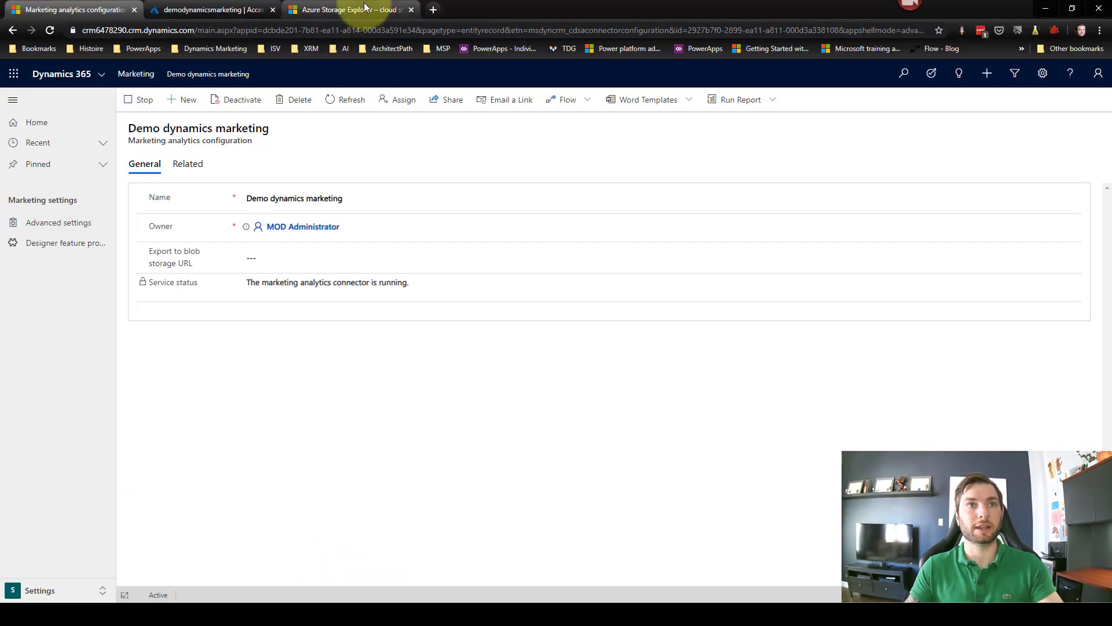
click(387, 614)
click(451, 566)
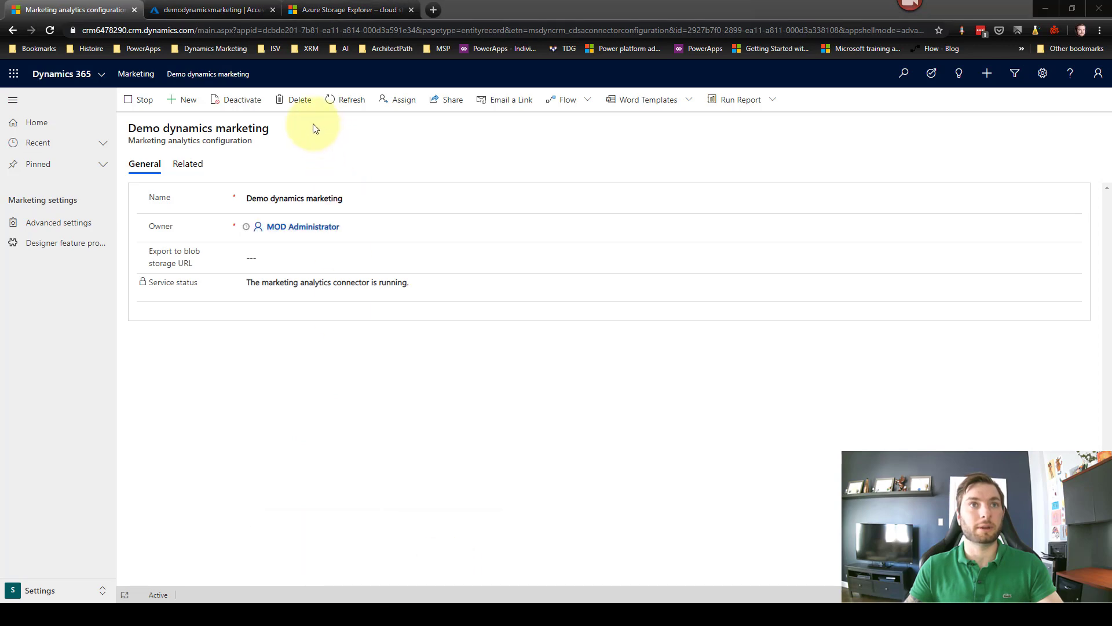
click(340, 8)
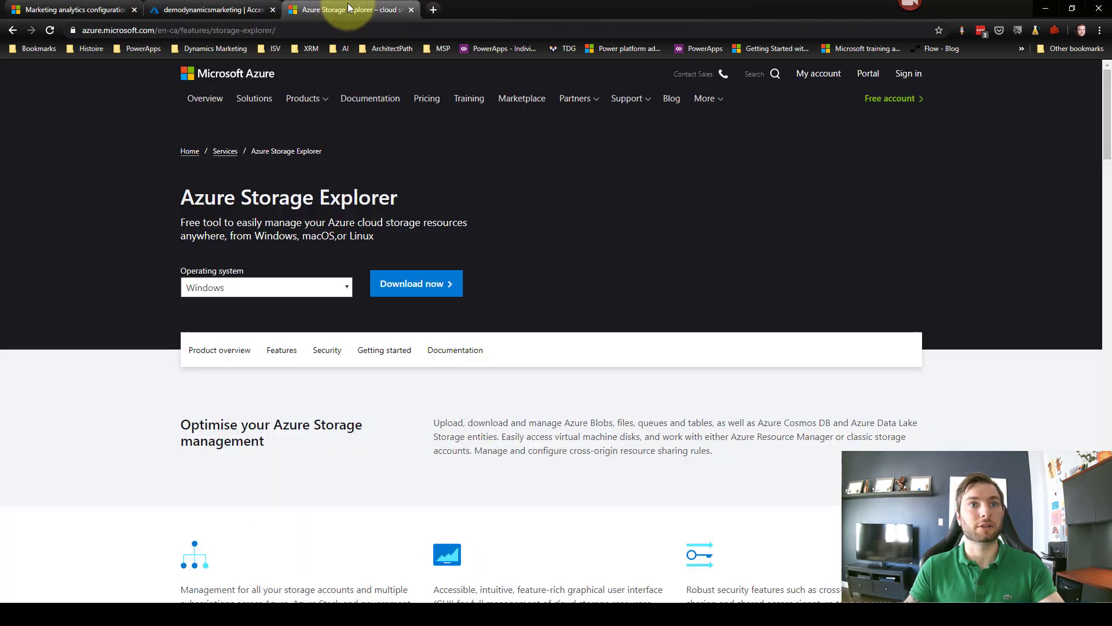
drag(829, 157, 582, 139)
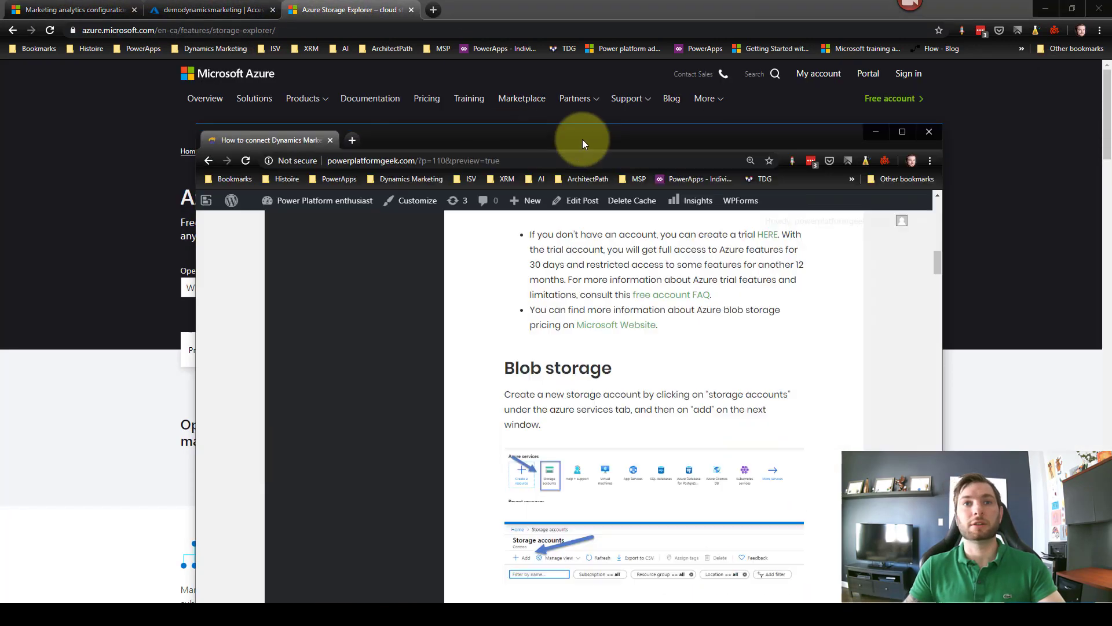
double_click(589, 136)
Step: Scroll to the Power BI Connections section and highlight the sentence about downloading the report
scroll(682, 297, down, 1)
scroll(682, 297, down, 20)
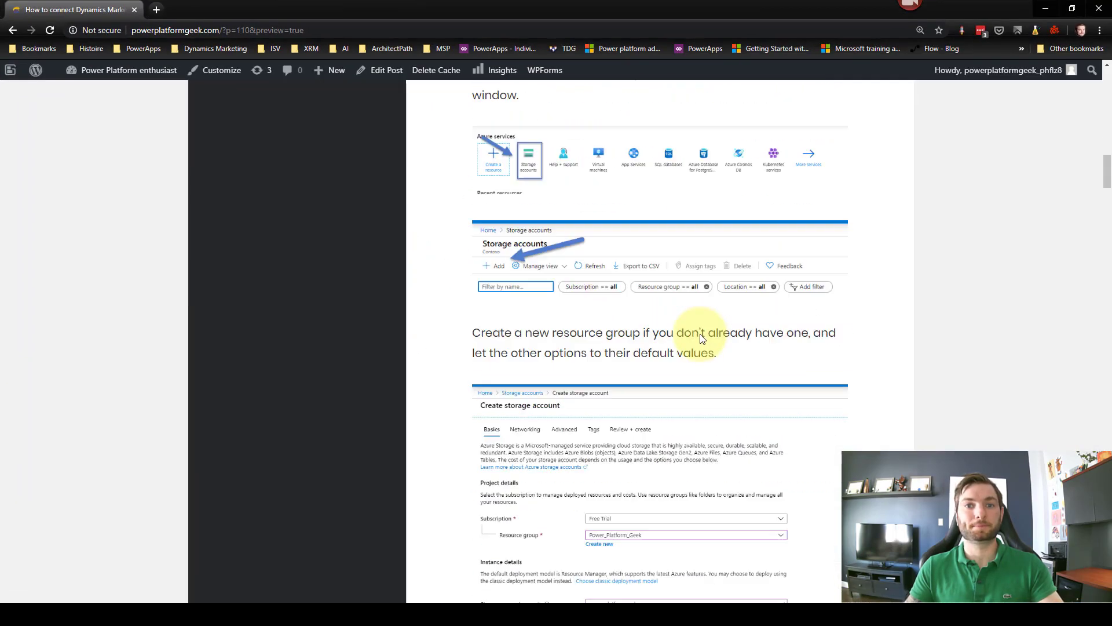
scroll(706, 346, down, 20)
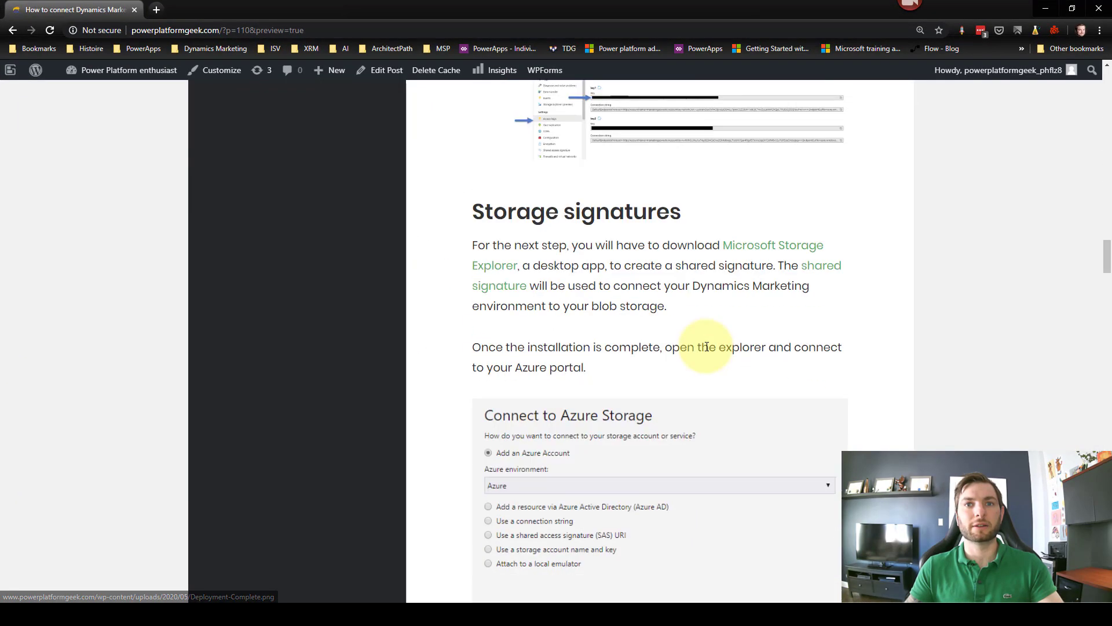
scroll(705, 359, down, 20)
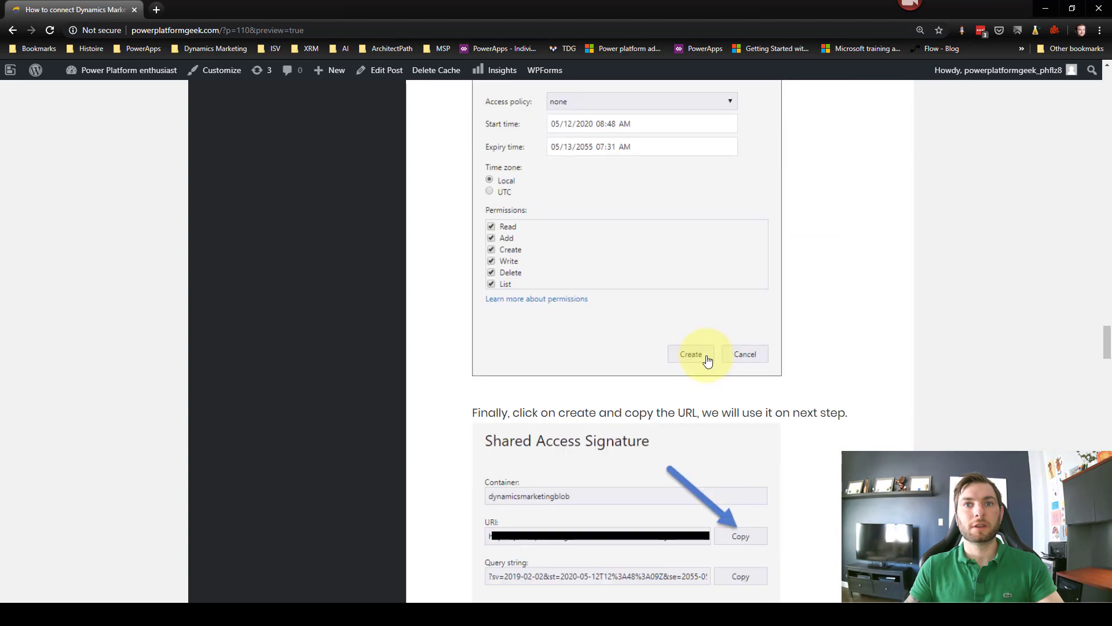
scroll(708, 362, down, 7)
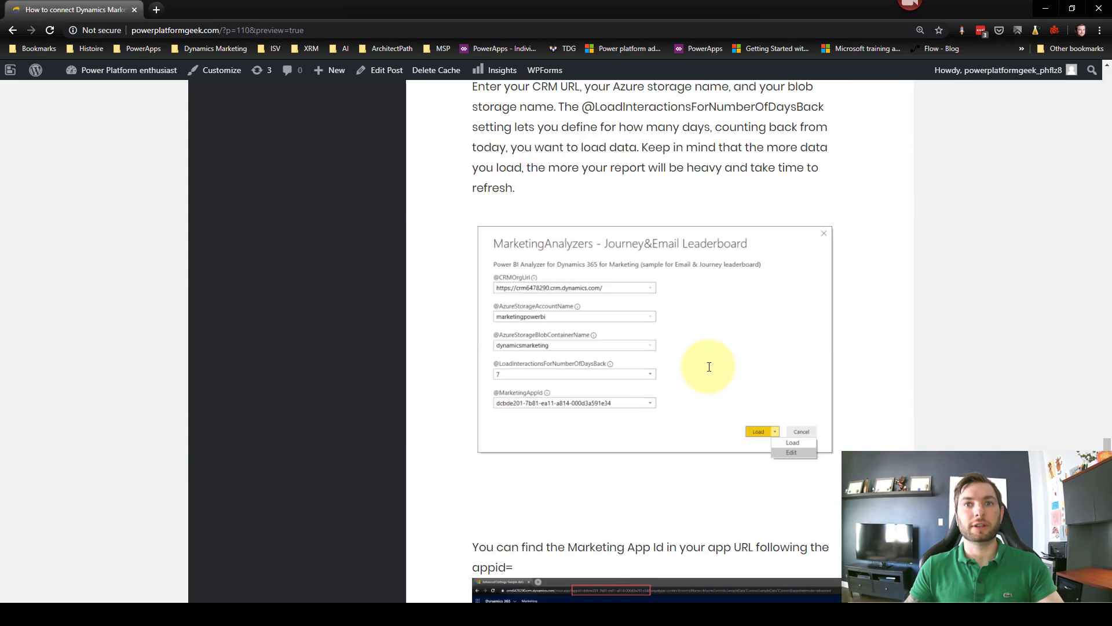
scroll(637, 313, up, 6)
drag(498, 318, 670, 318)
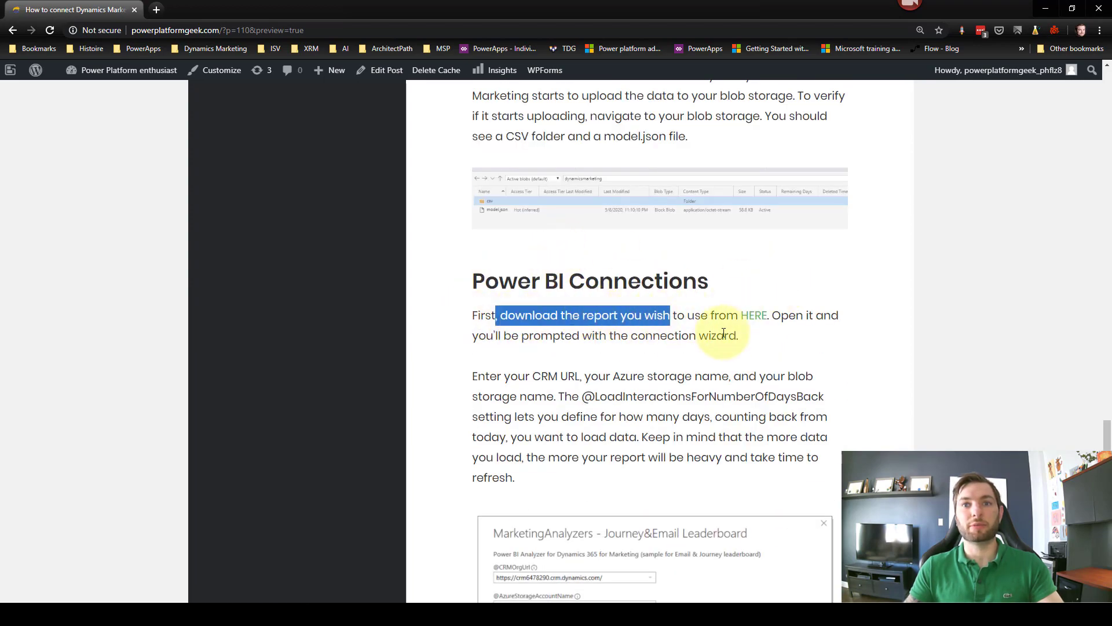
Step: Follow the download link and scroll the Docs page to the Power BI reports and templates gallery
click(752, 315)
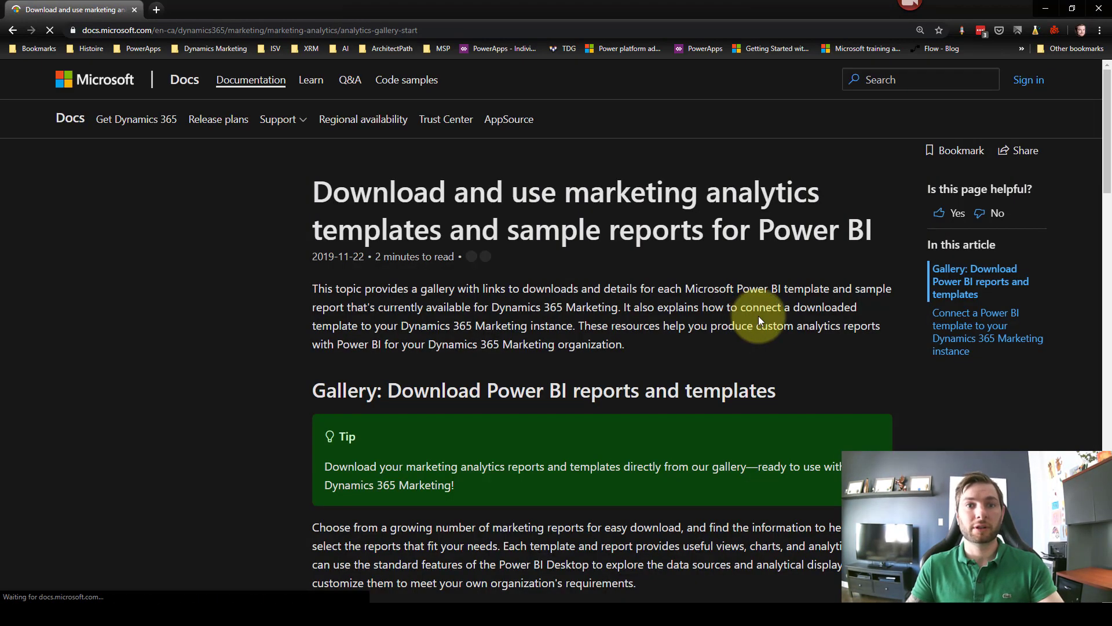
scroll(1095, 173, down, 7)
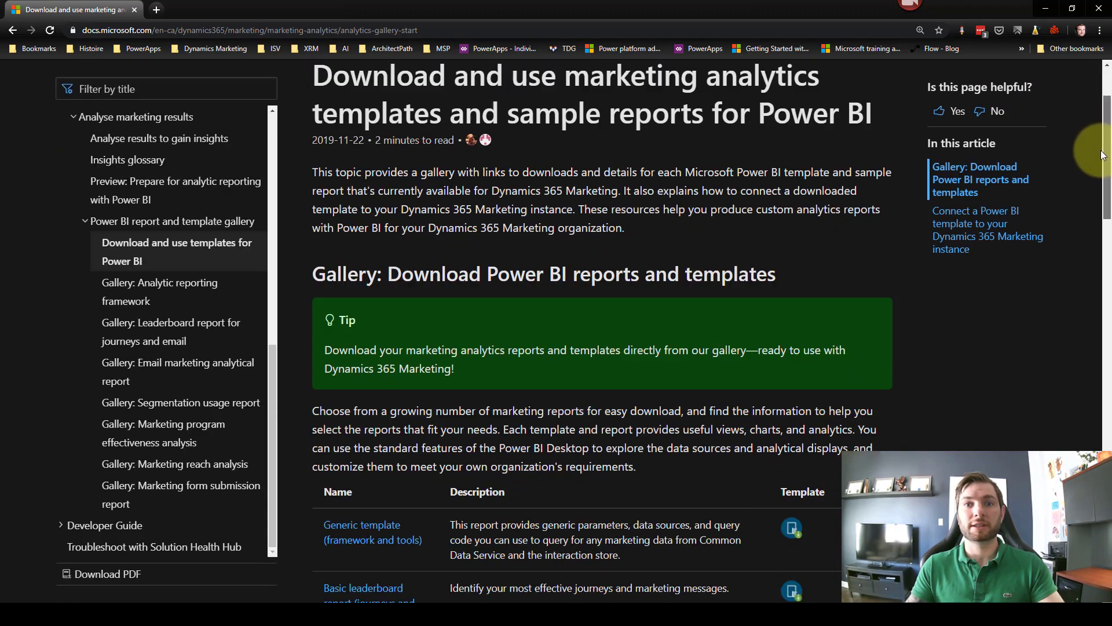
scroll(1101, 208, down, 3)
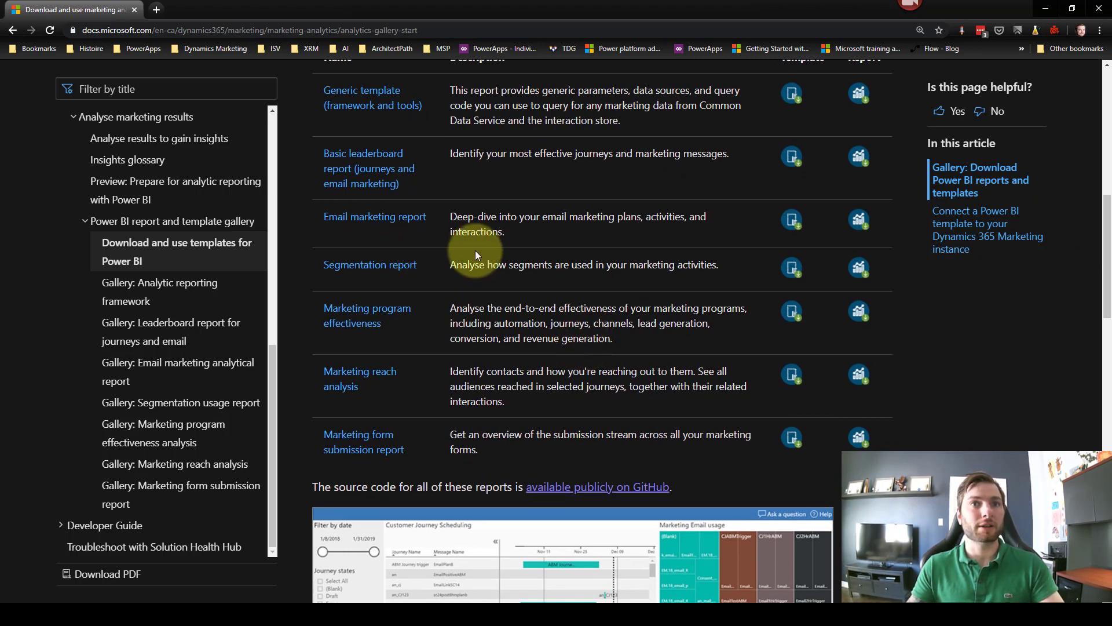
scroll(463, 231, up, 1)
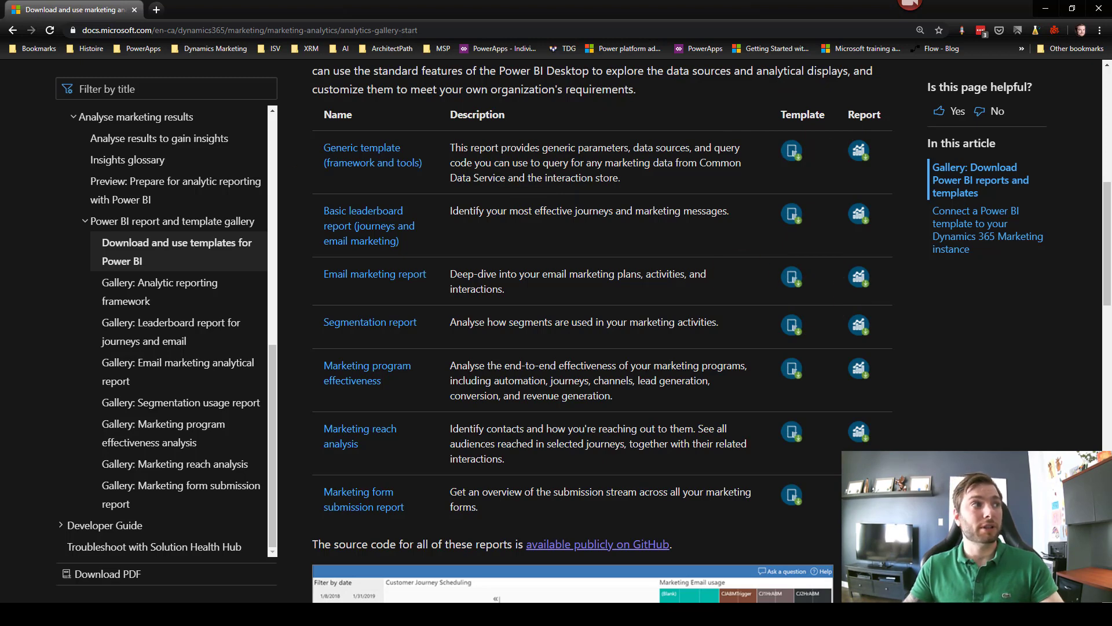
Step: Maximize the PowerBiTemplates folder, widen the Name column, and open 'PowerBI Template - Dynamics 365 for Marketing.pbit'
drag(0, 75, 427, 116)
double_click(427, 112)
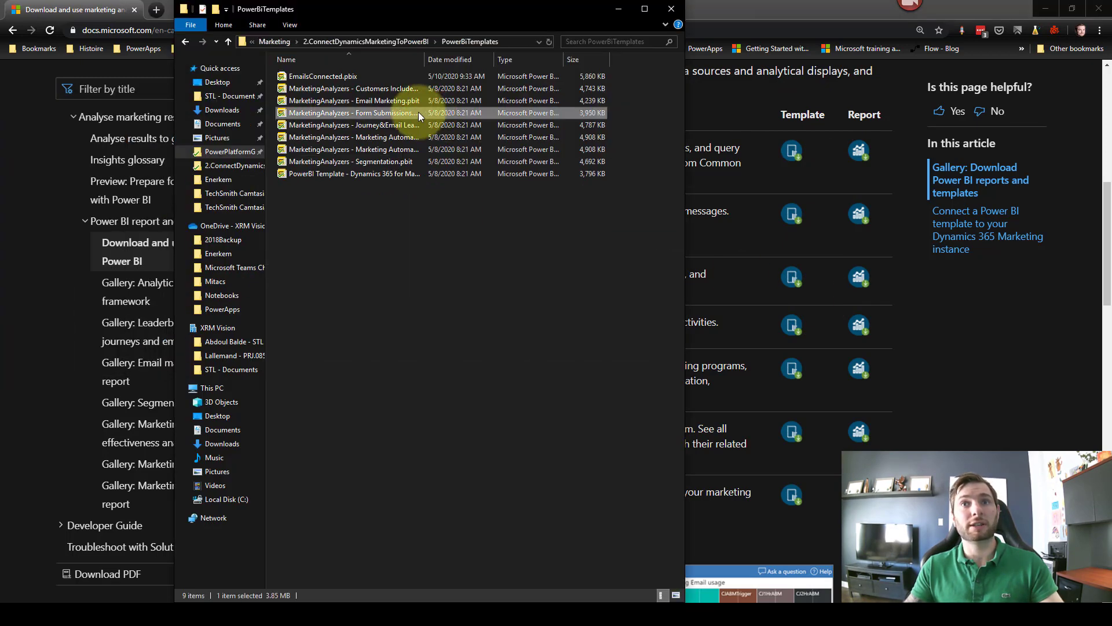
click(644, 8)
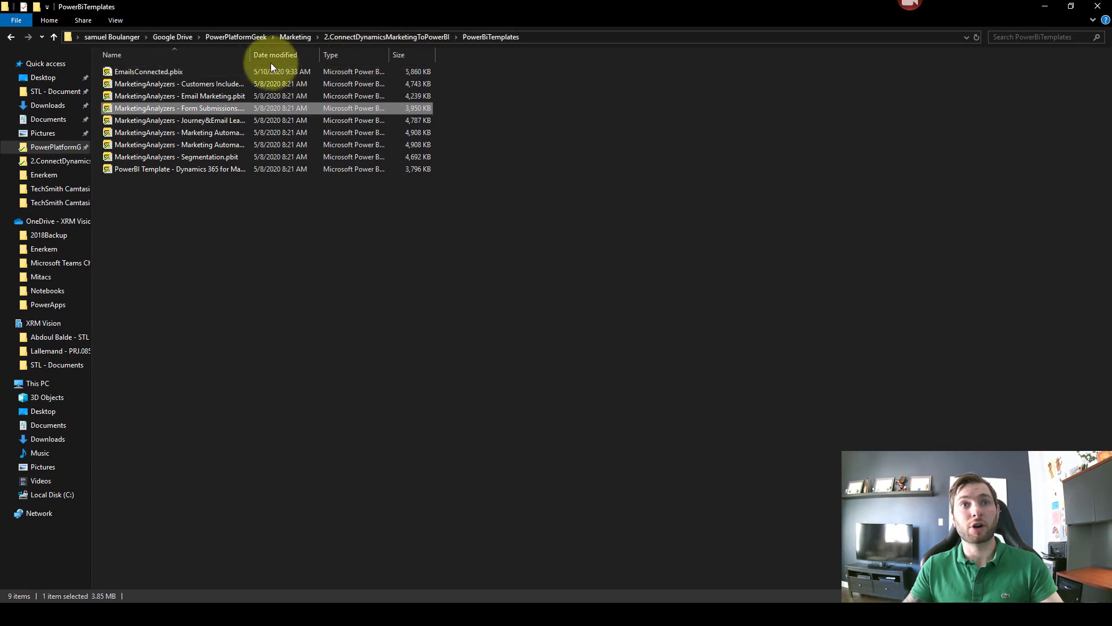
drag(260, 55, 427, 56)
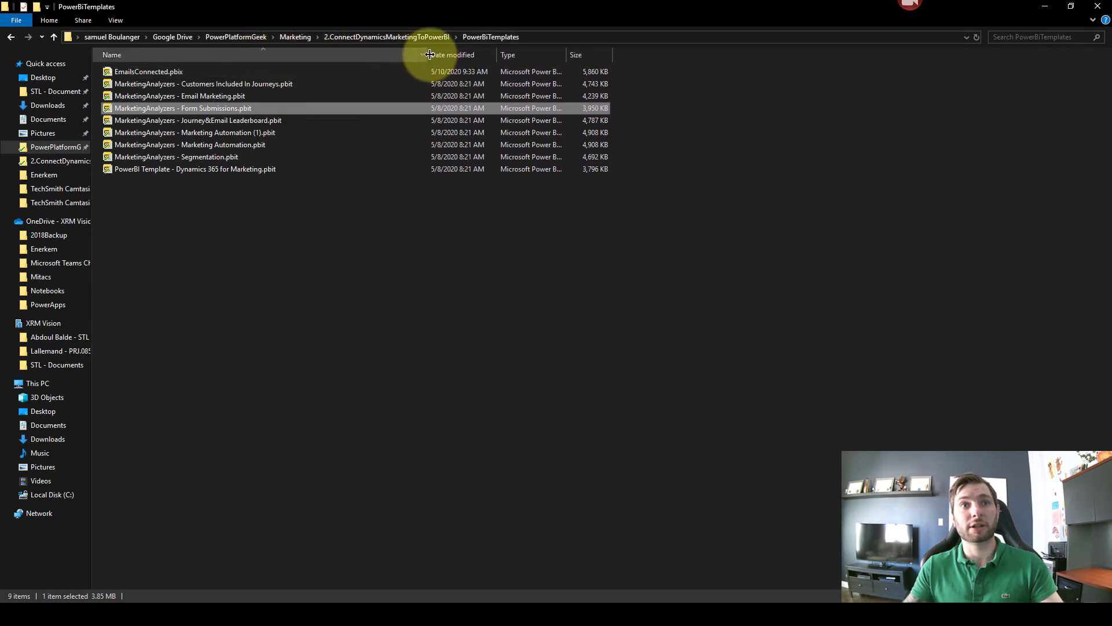
click(259, 249)
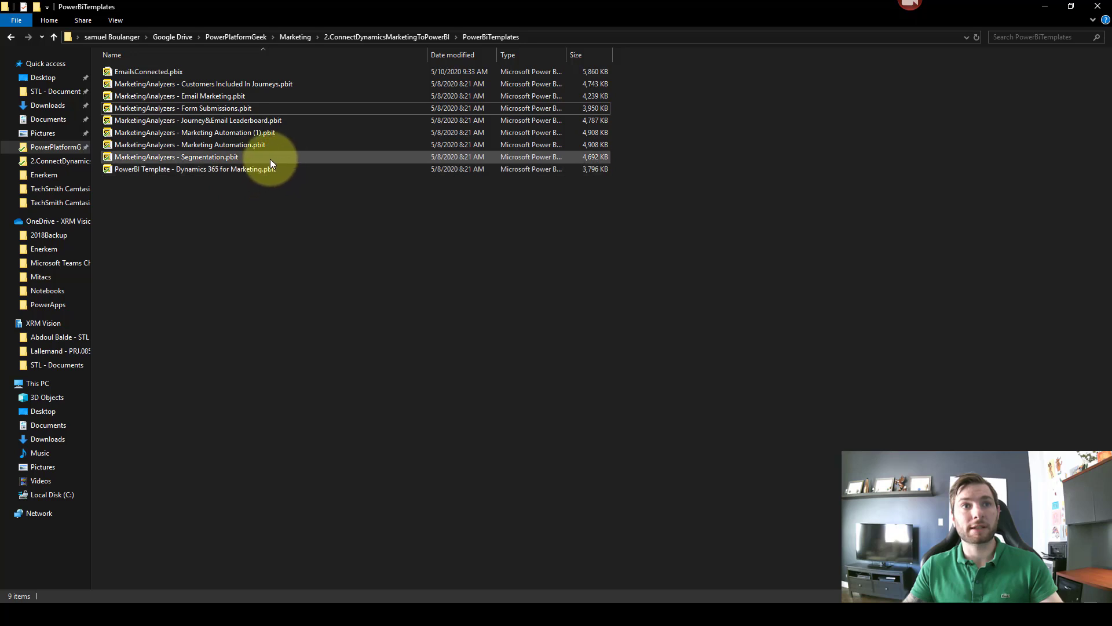
click(144, 173)
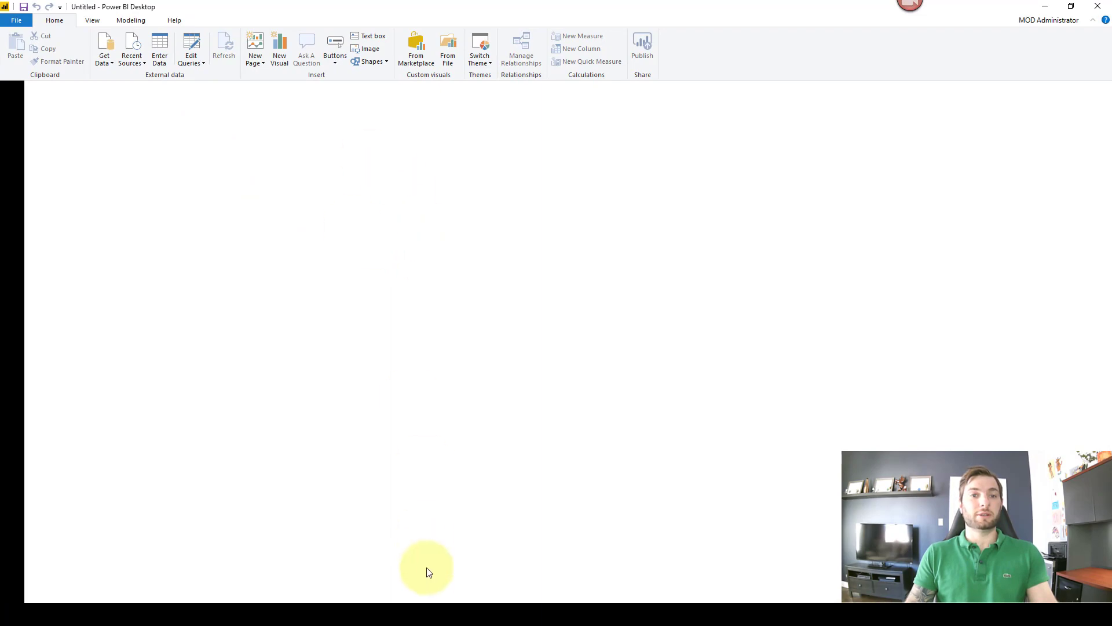
Step: Show the demodynamicsmarketing Access keys page in Chrome, select the key1 value, and hide the browser
mouse_move(383, 608)
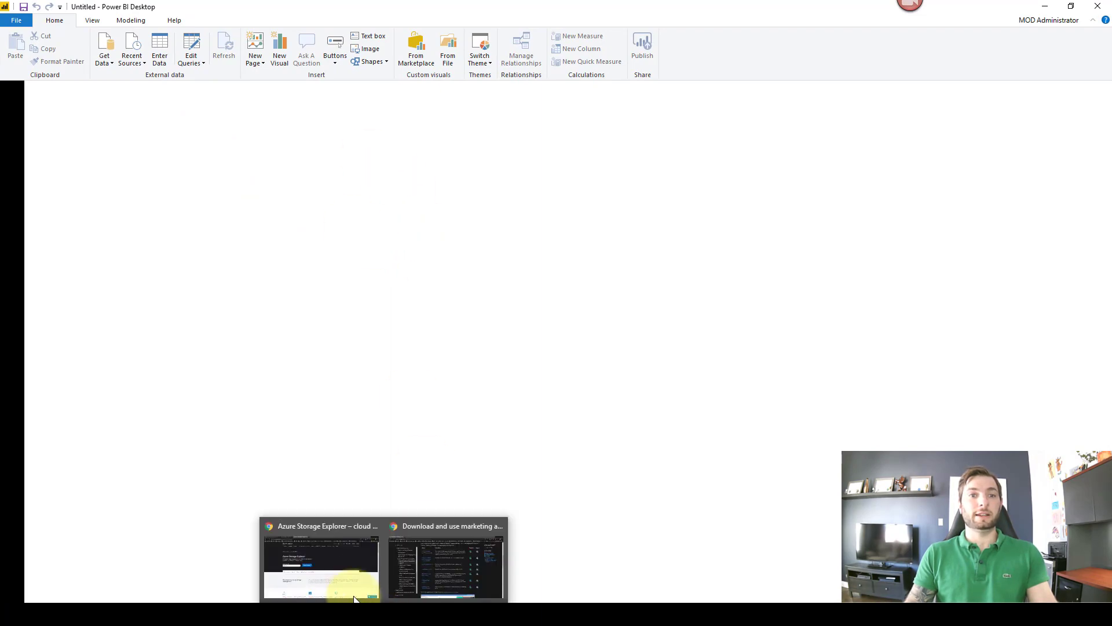
click(341, 579)
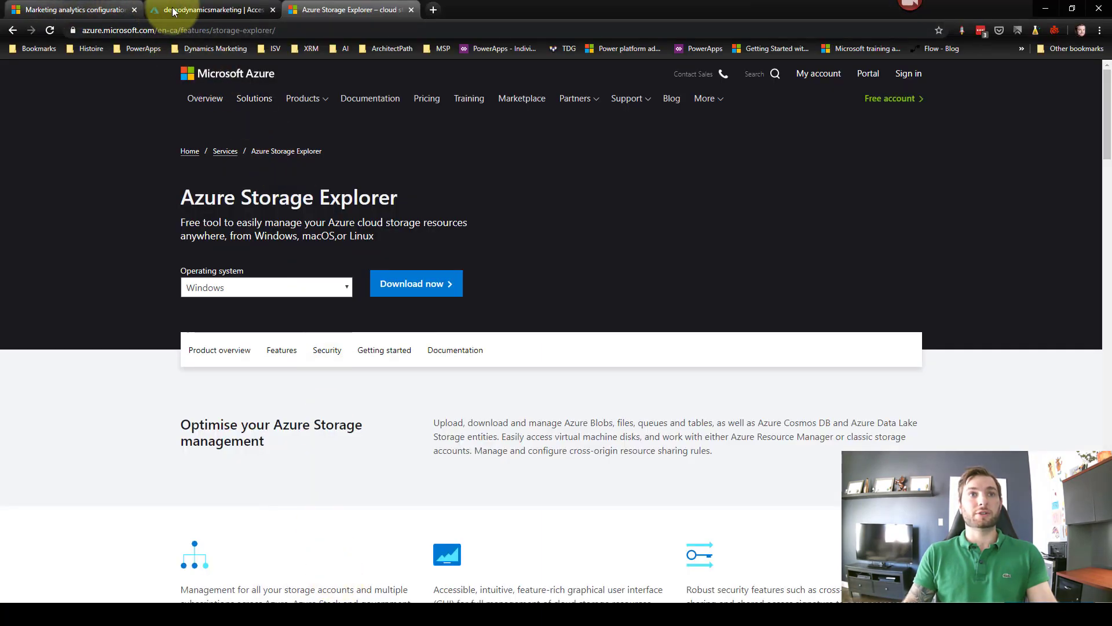
click(174, 10)
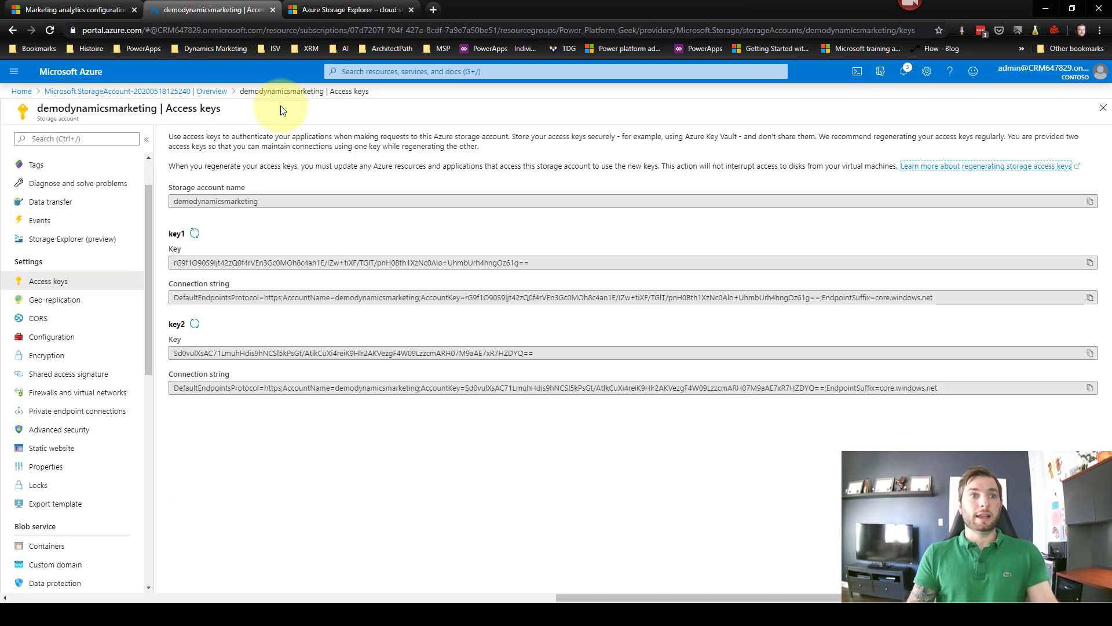
click(550, 259)
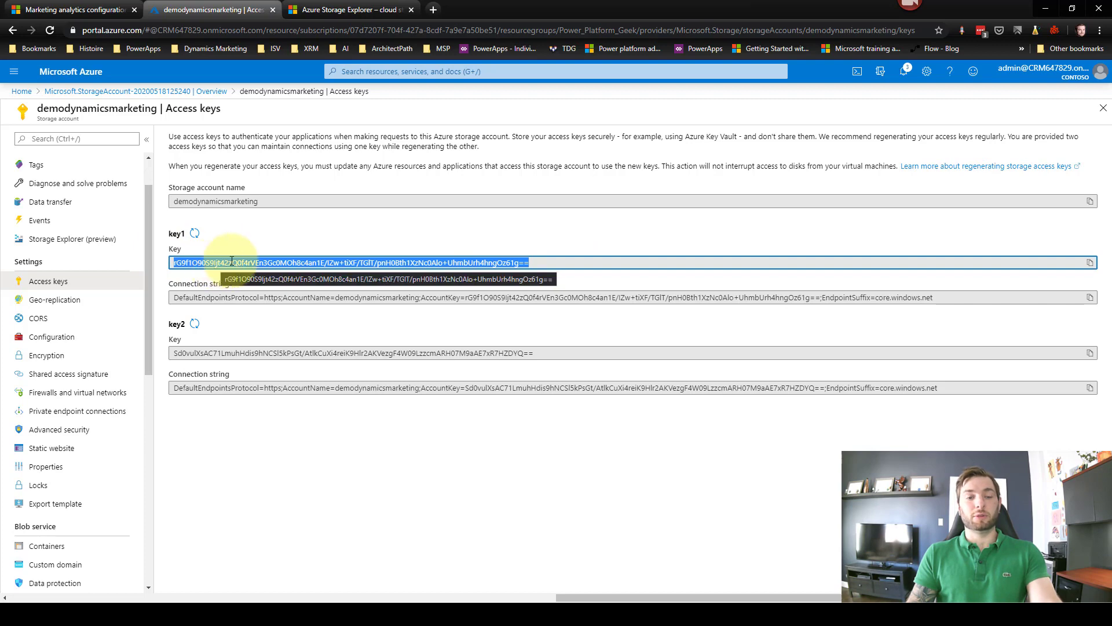
click(1054, 6)
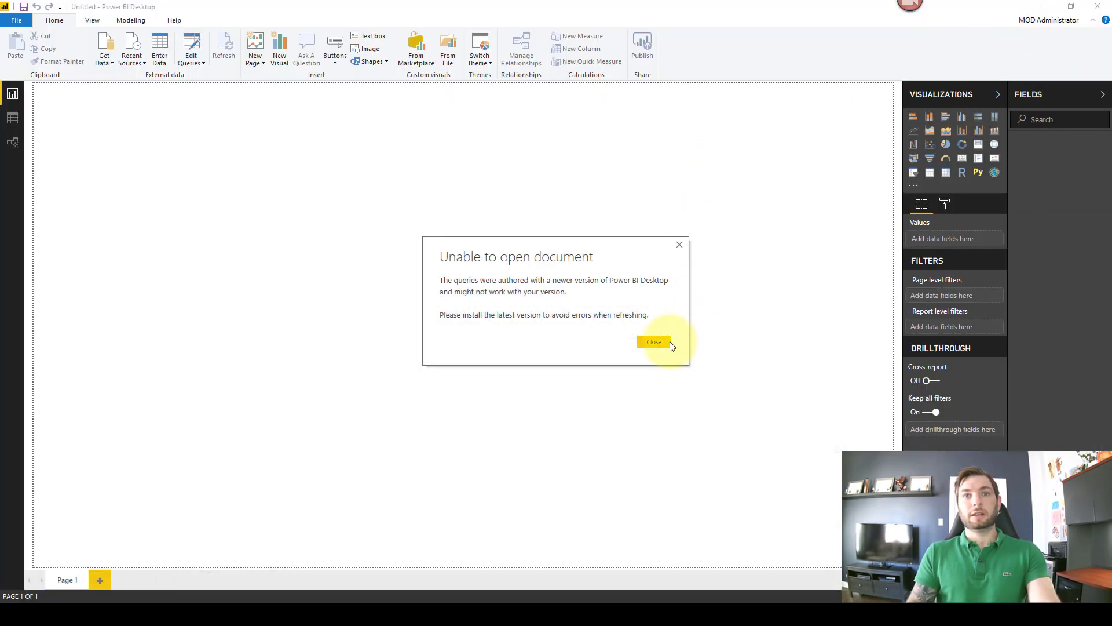
Step: Close the 'Unable to open document' warning so the template parameters dialog appears
click(664, 341)
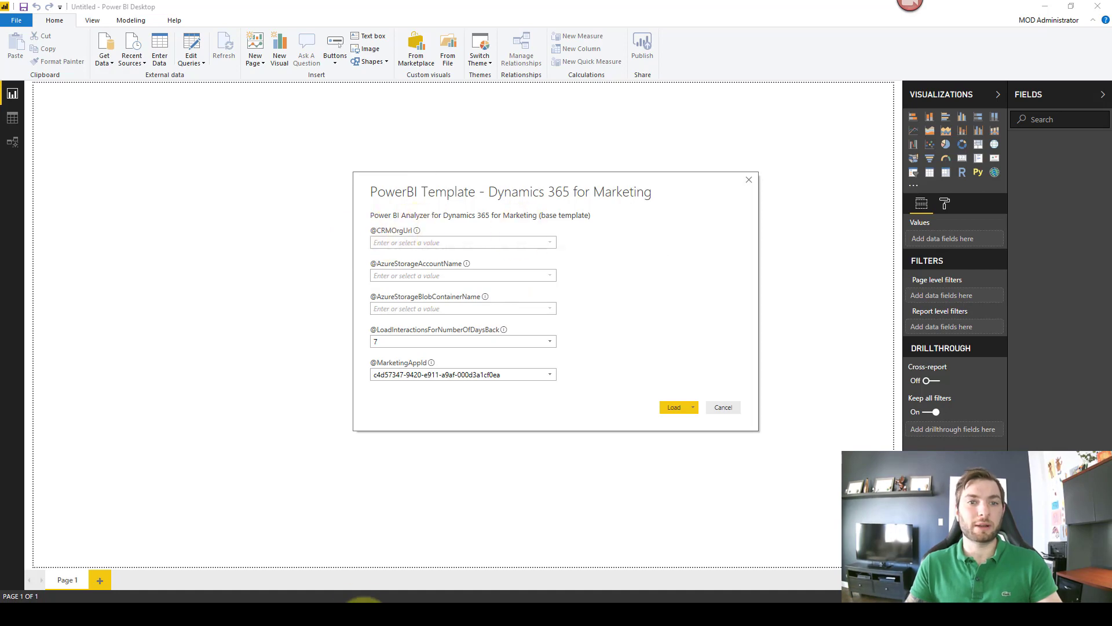
mouse_move(369, 613)
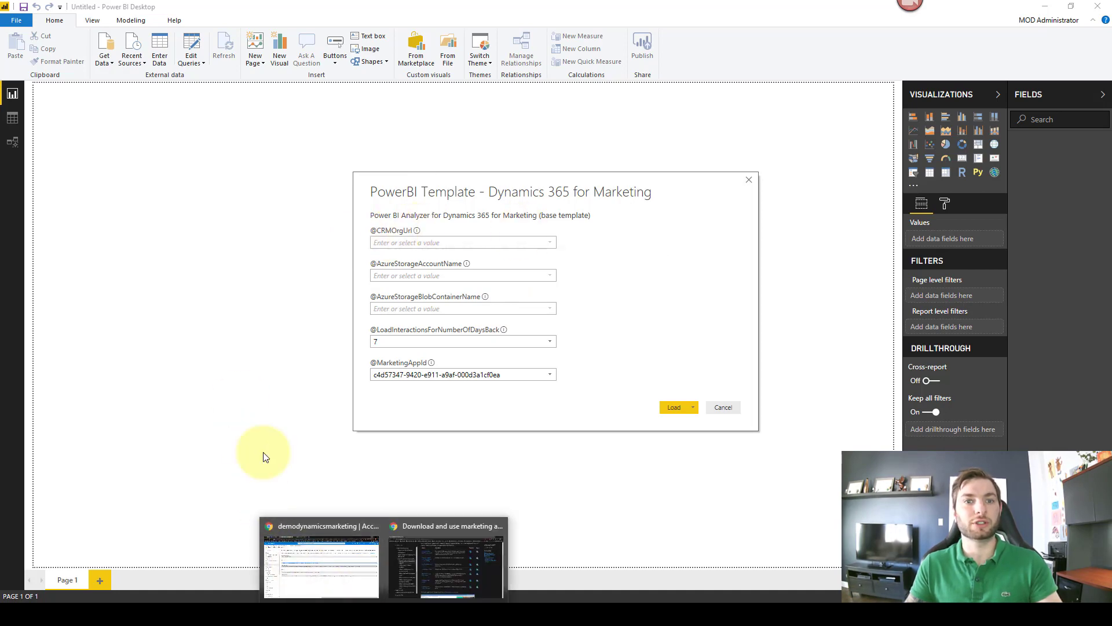
click(328, 564)
click(113, 10)
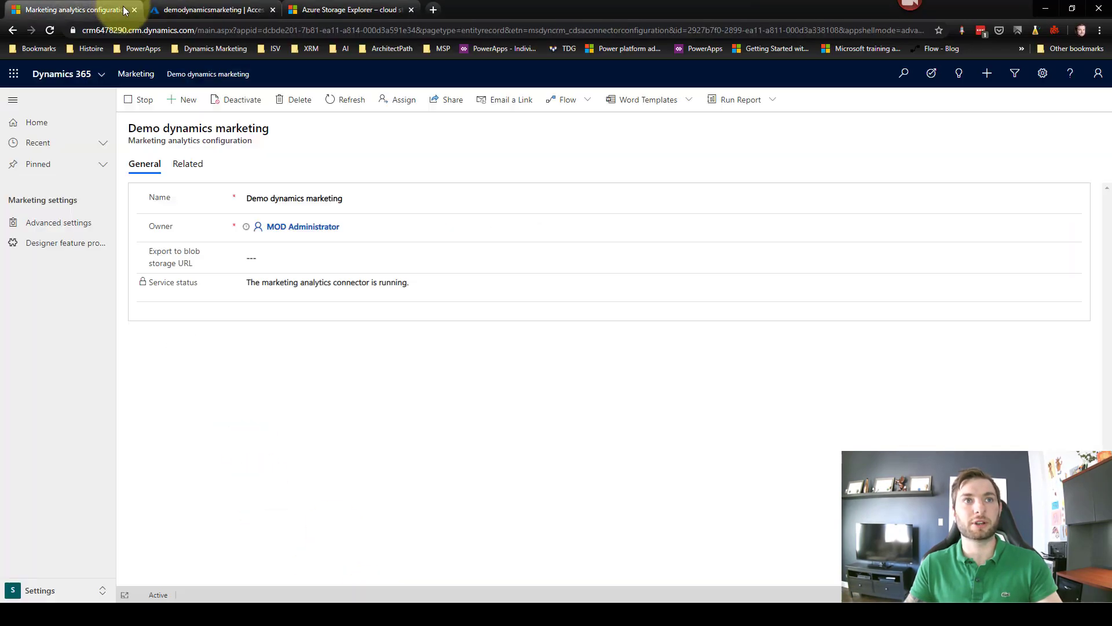
click(98, 29)
click(195, 28)
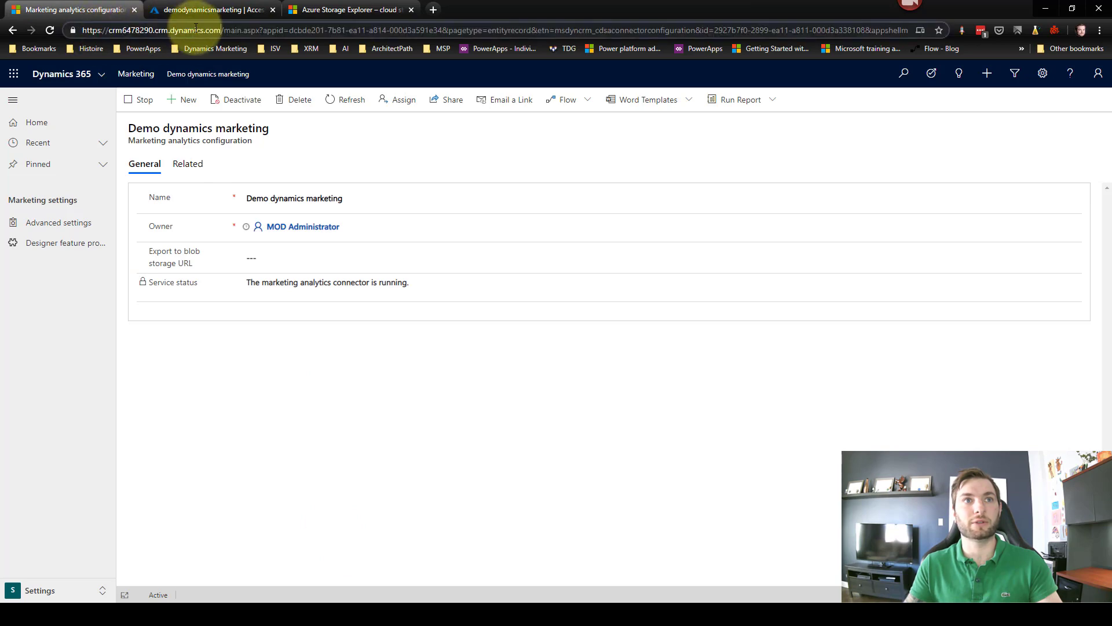
drag(223, 31, 82, 29)
key(ctrl+c)
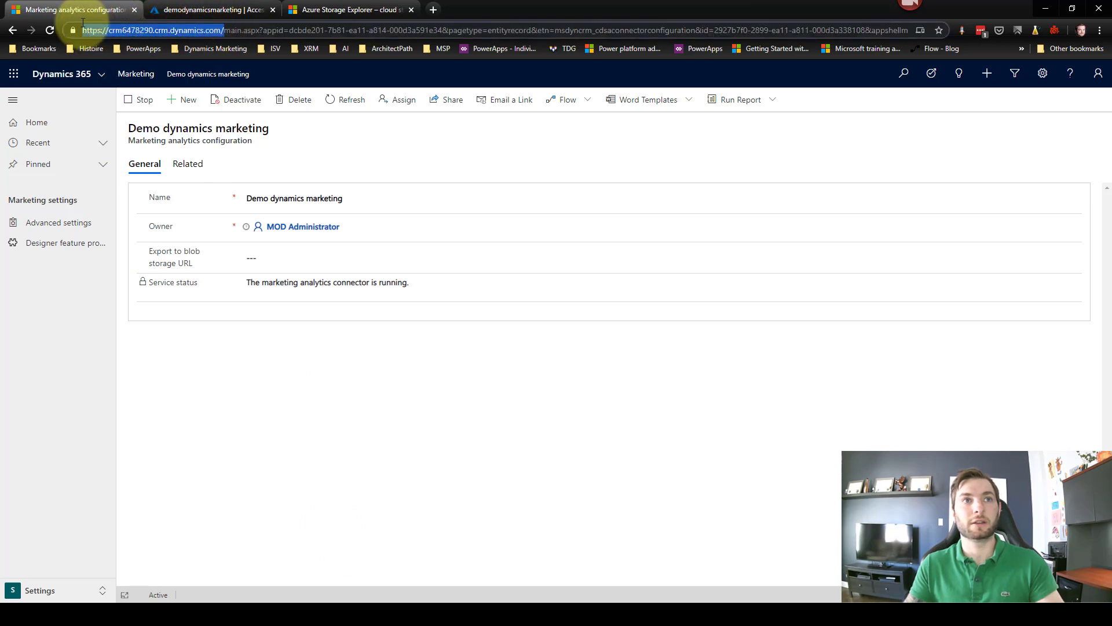
click(1046, 8)
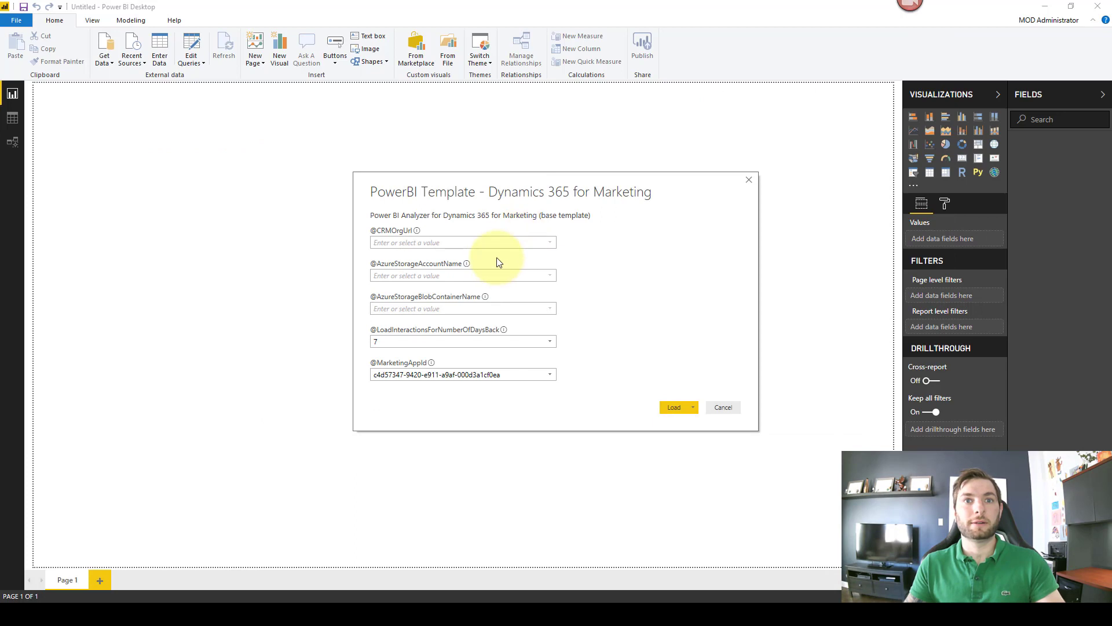
click(501, 242)
key(ctrl+v)
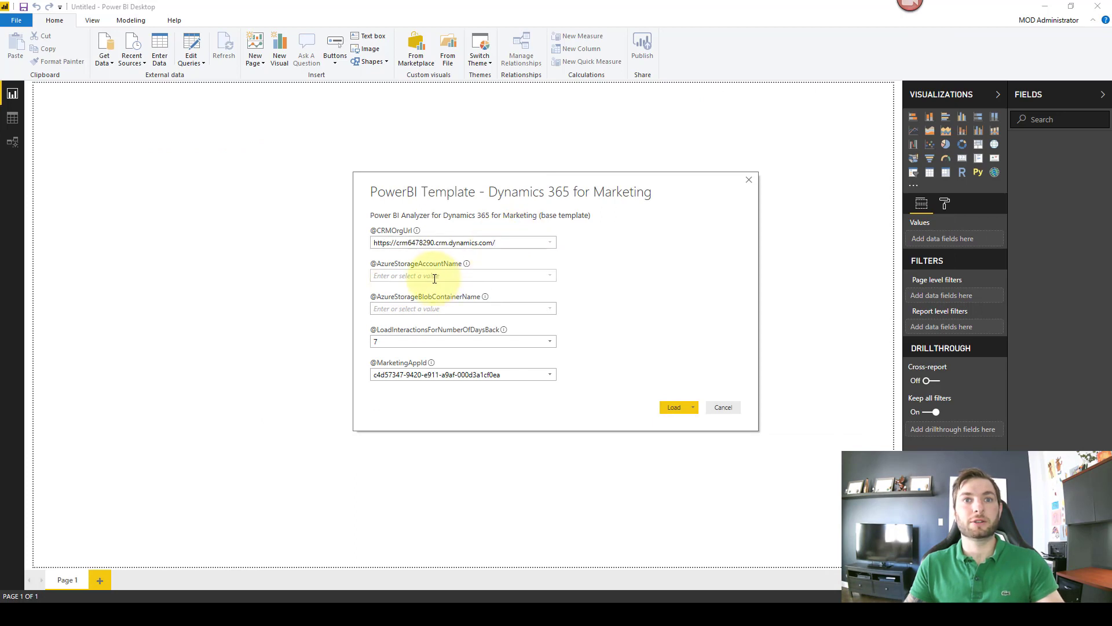
click(433, 276)
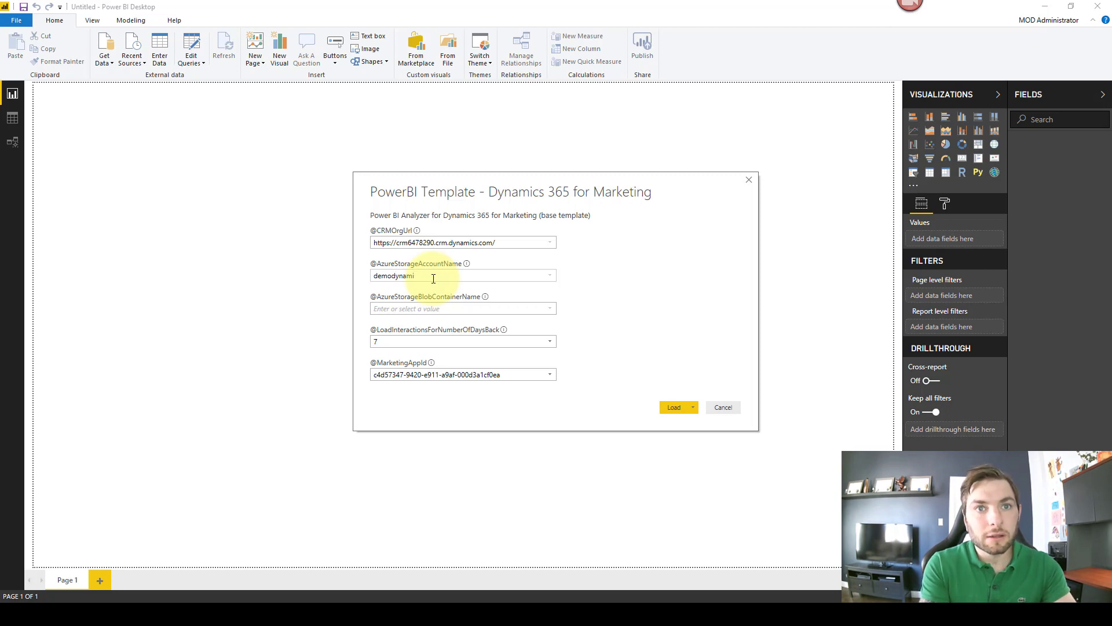
text(demodynamicsmarketing)
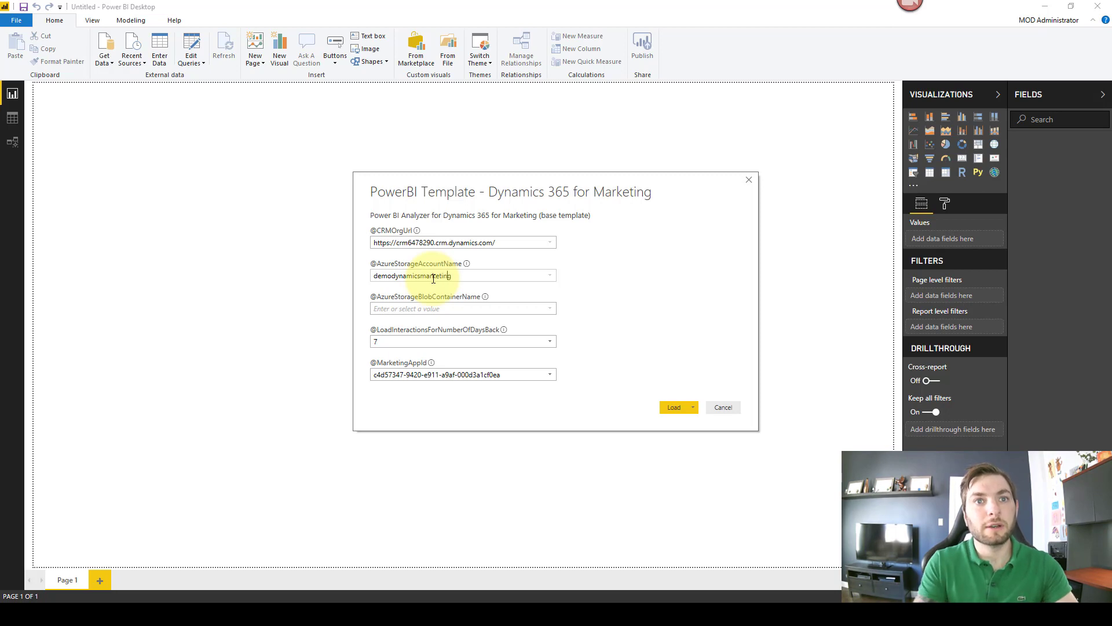
key(ctrl+a)
key(ctrl+c)
click(503, 306)
key(ctrl+v)
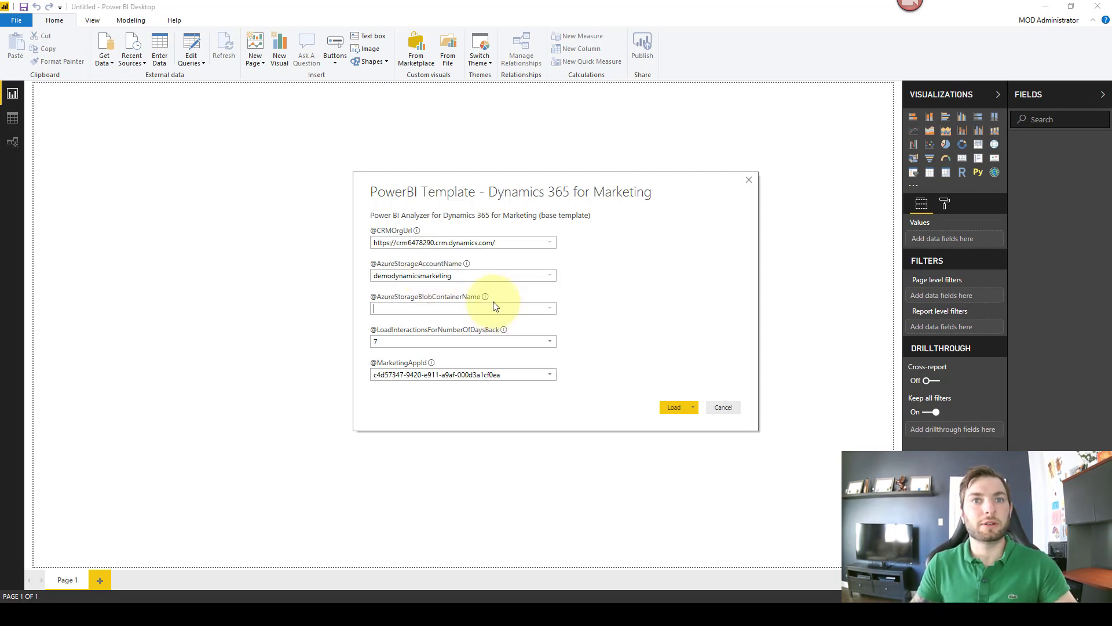
mouse_move(364, 601)
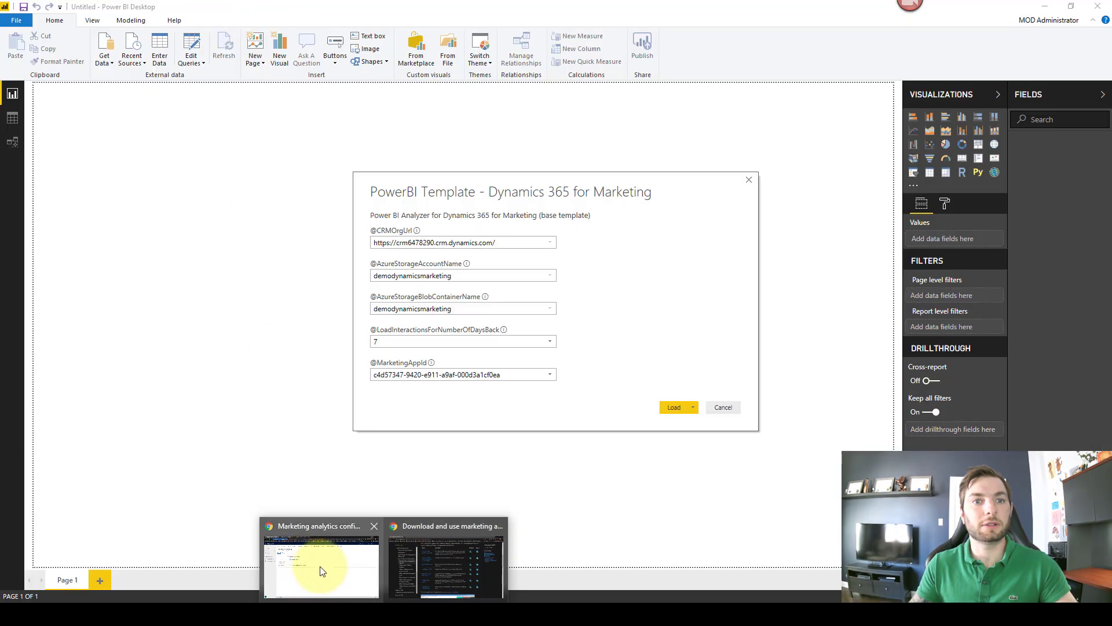
click(314, 562)
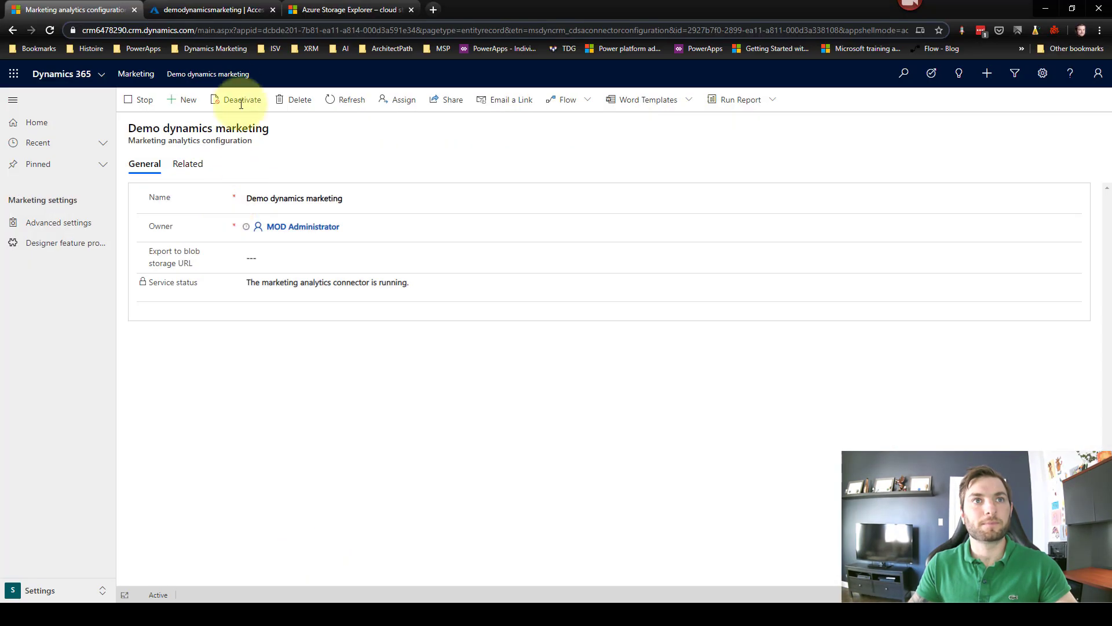
click(211, 9)
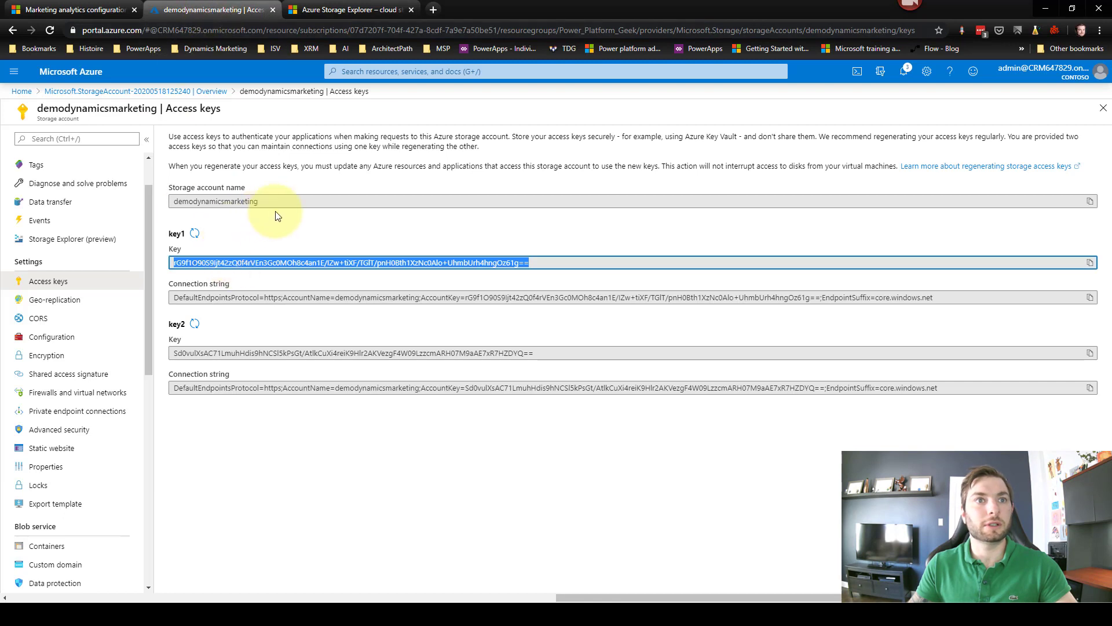
click(199, 202)
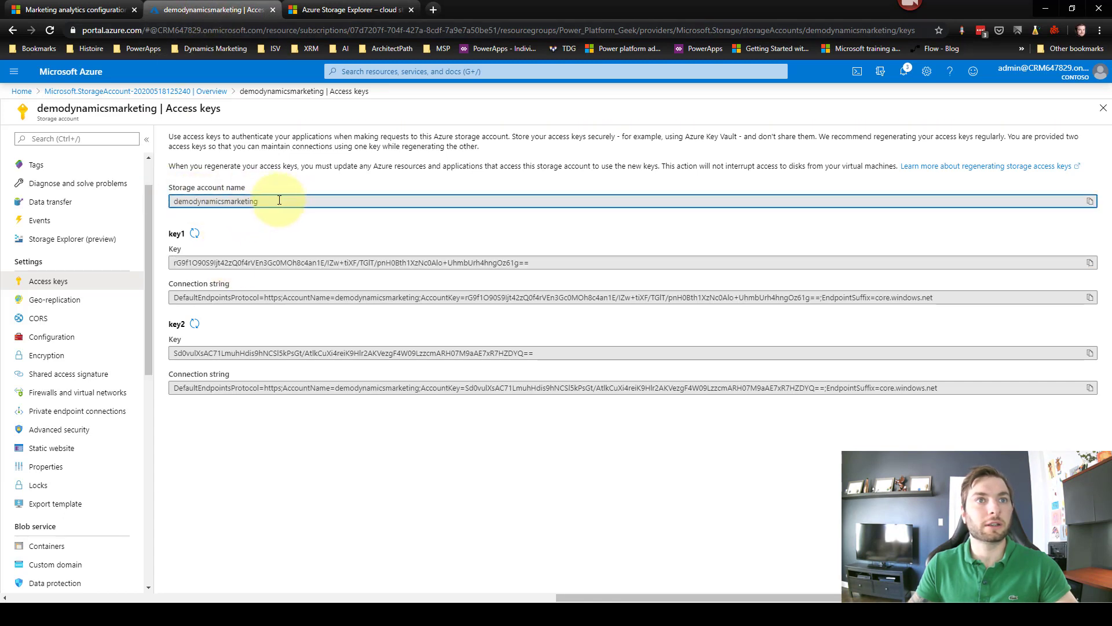
drag(215, 201, 177, 204)
double_click(179, 205)
key(ctrl+c)
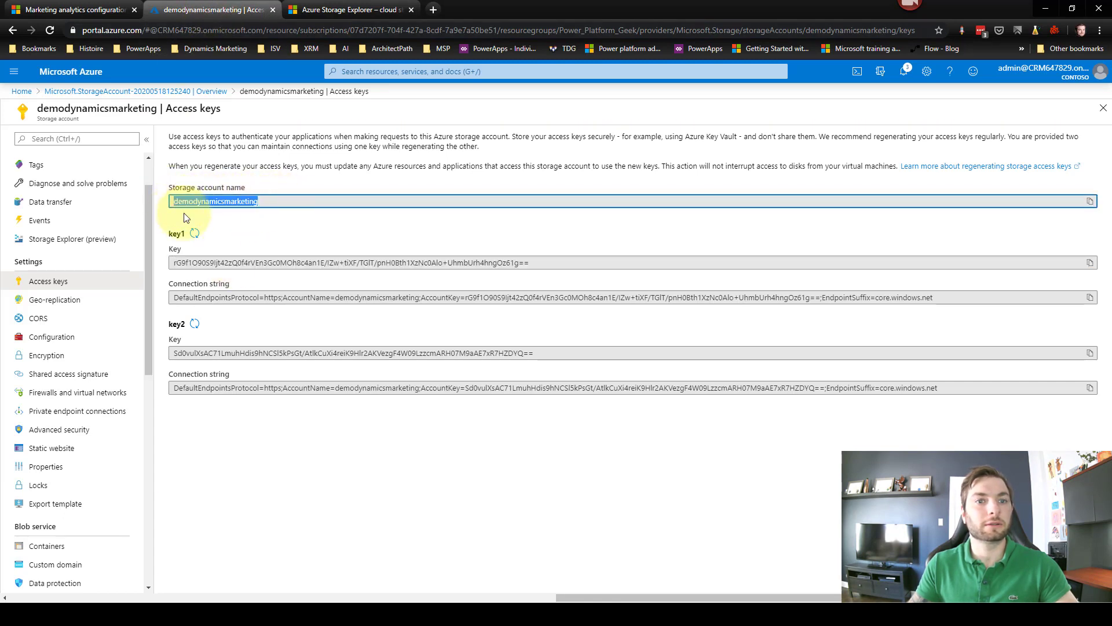
click(1045, 9)
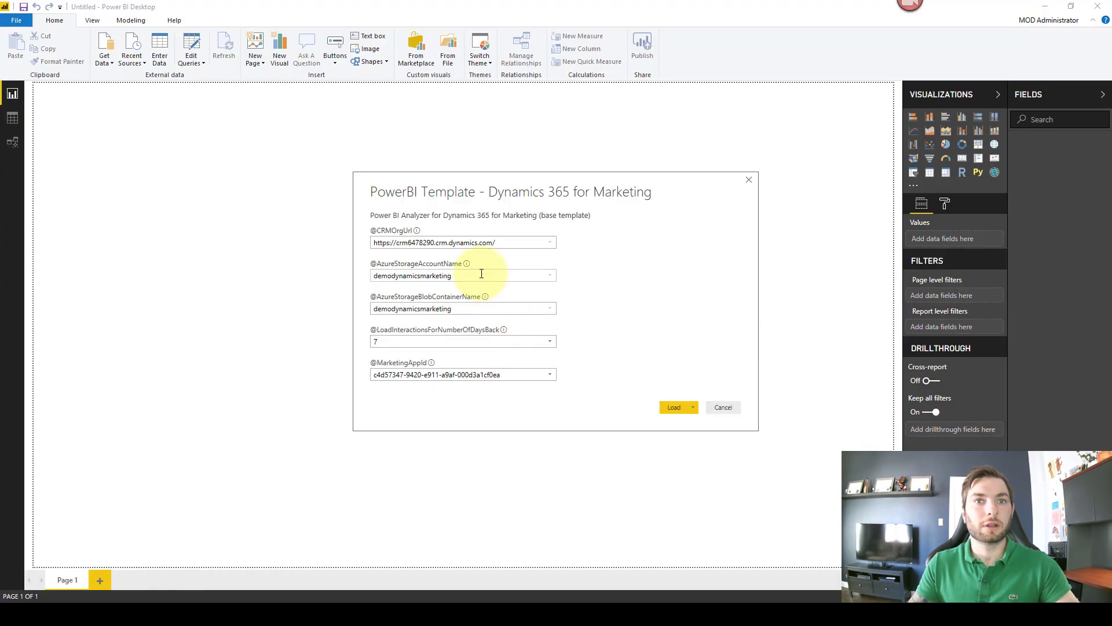
drag(478, 273, 356, 274)
key(ctrl+v)
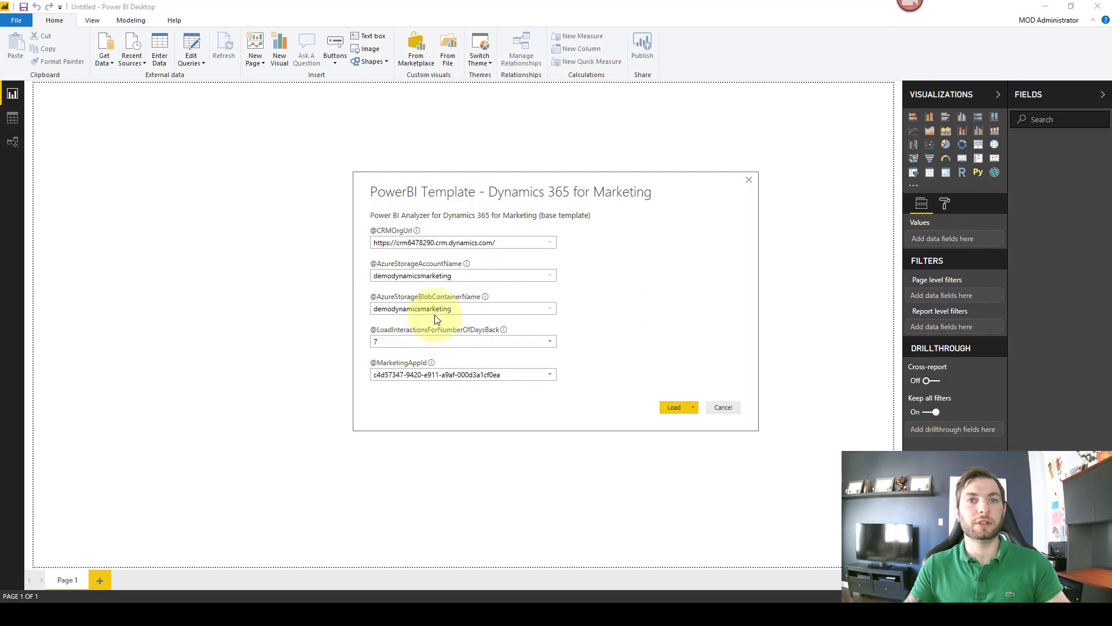
Step: Check the days-back value of 7 and select the MarketingAppId value
click(471, 339)
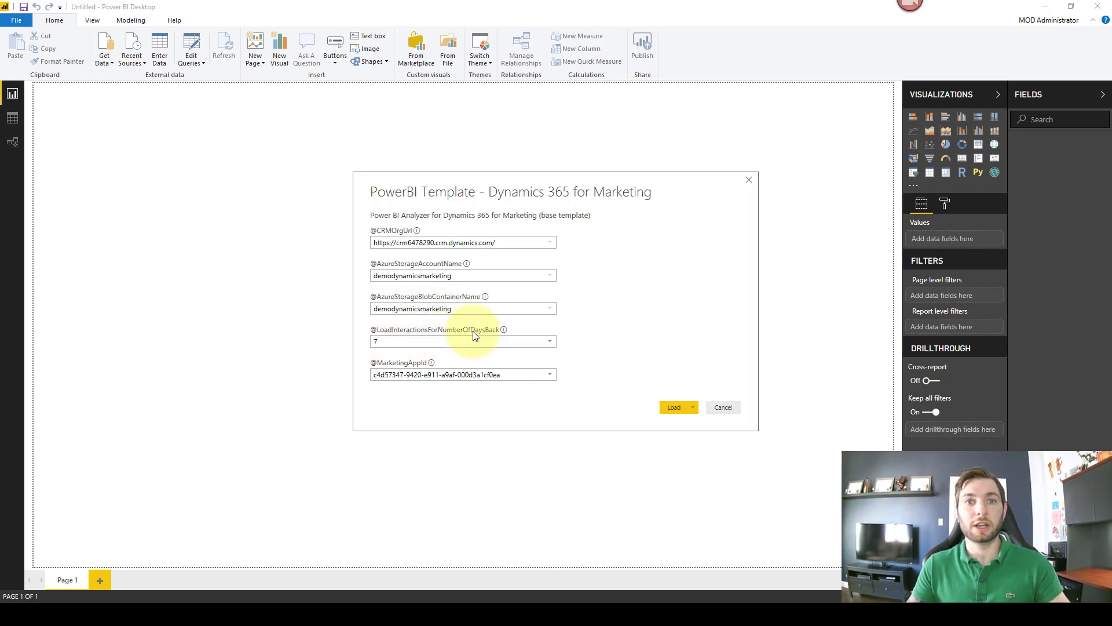
double_click(510, 378)
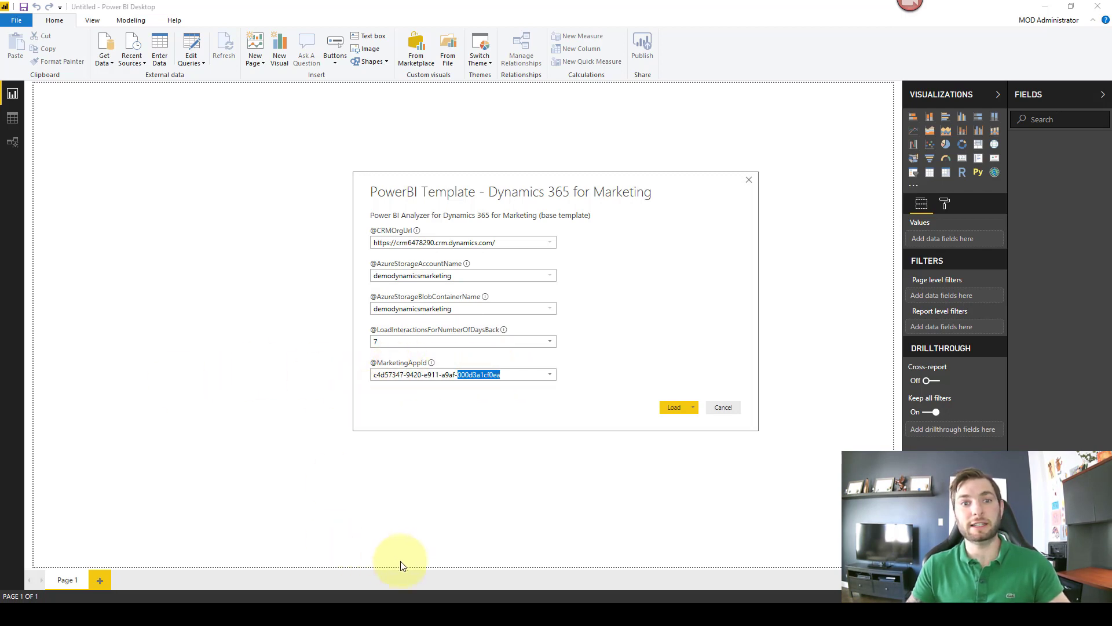
mouse_move(384, 614)
click(347, 582)
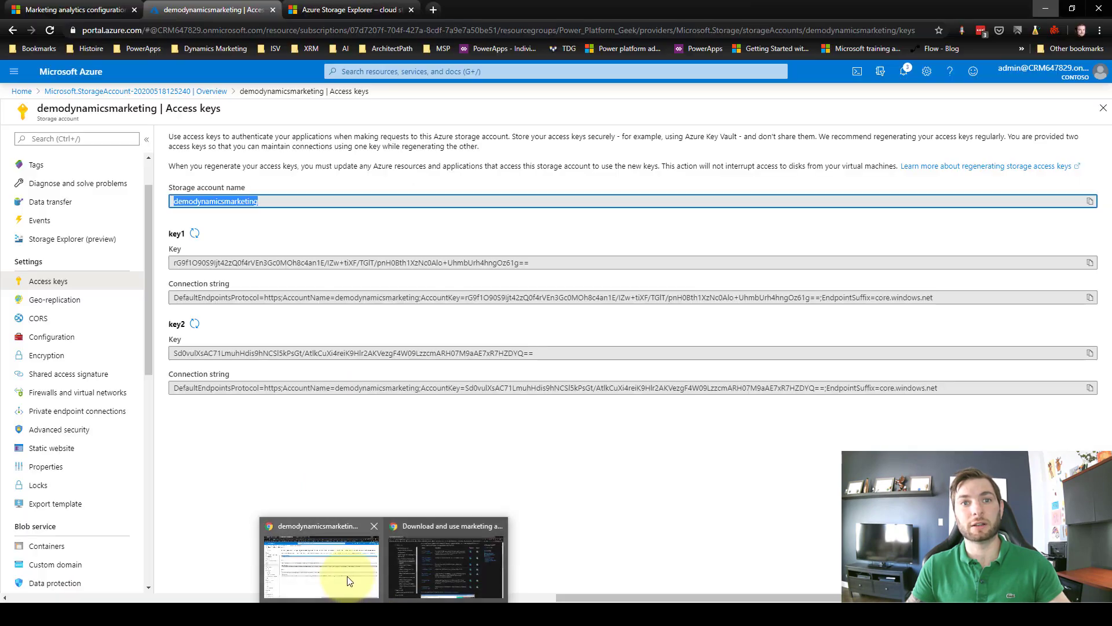
Step: Copy the appid GUID from the configuration record's URL and paste it over the old MarketingAppId value
click(81, 9)
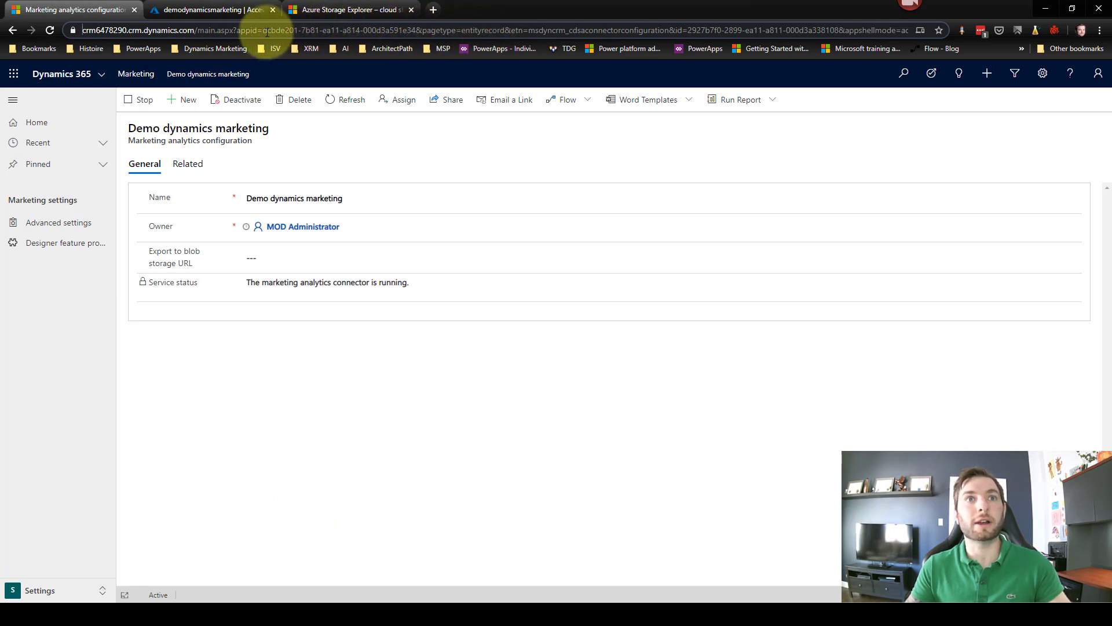
click(265, 30)
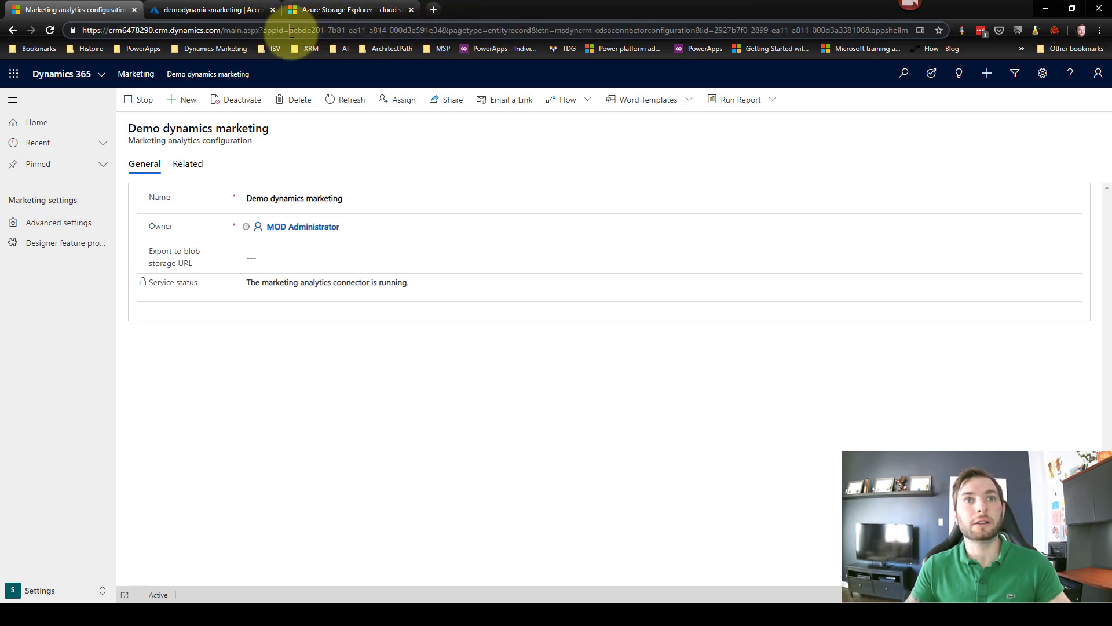
drag(292, 32, 430, 34)
key(ctrl+c)
click(422, 33)
click(291, 33)
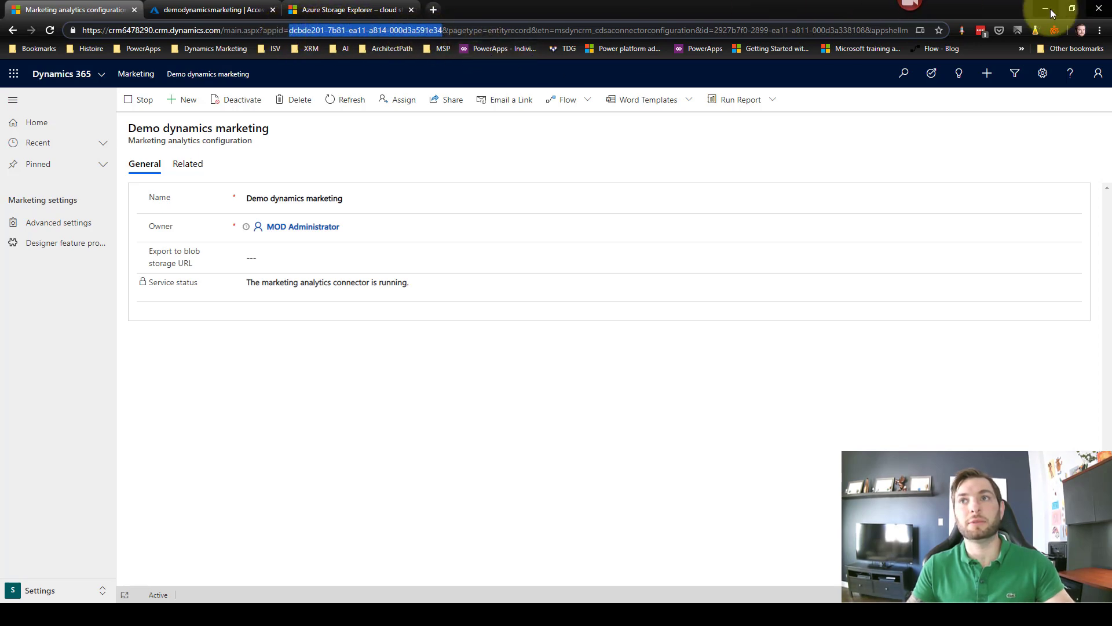
click(1072, 8)
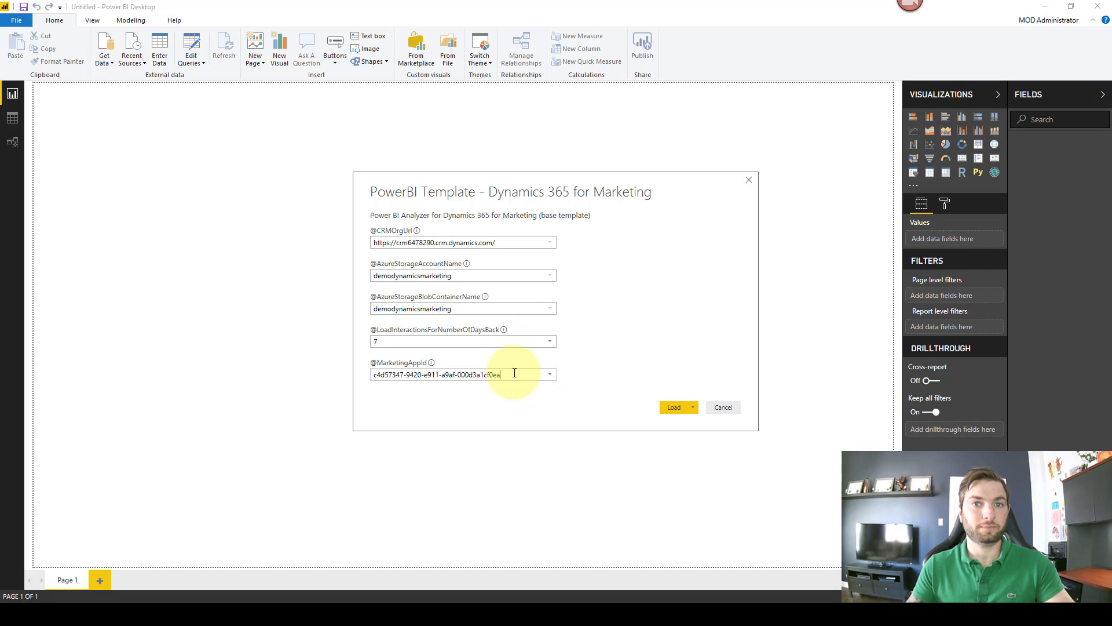
drag(514, 373, 354, 363)
key(ctrl+v)
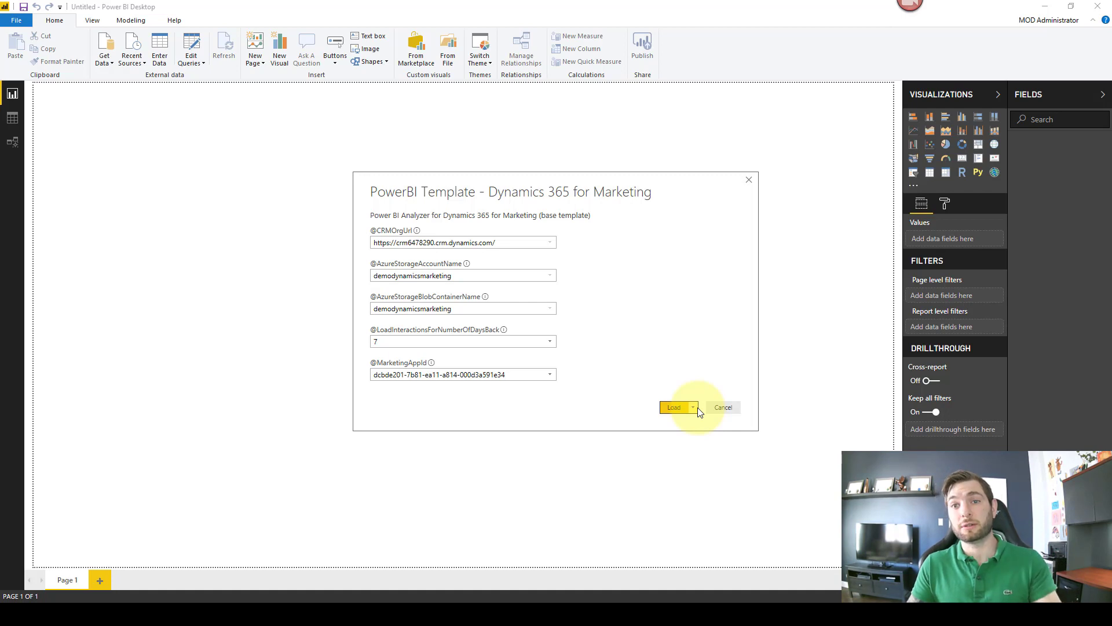
Step: Load the template with the Edit option so the report appears, then open the Edit Queries menu
click(695, 409)
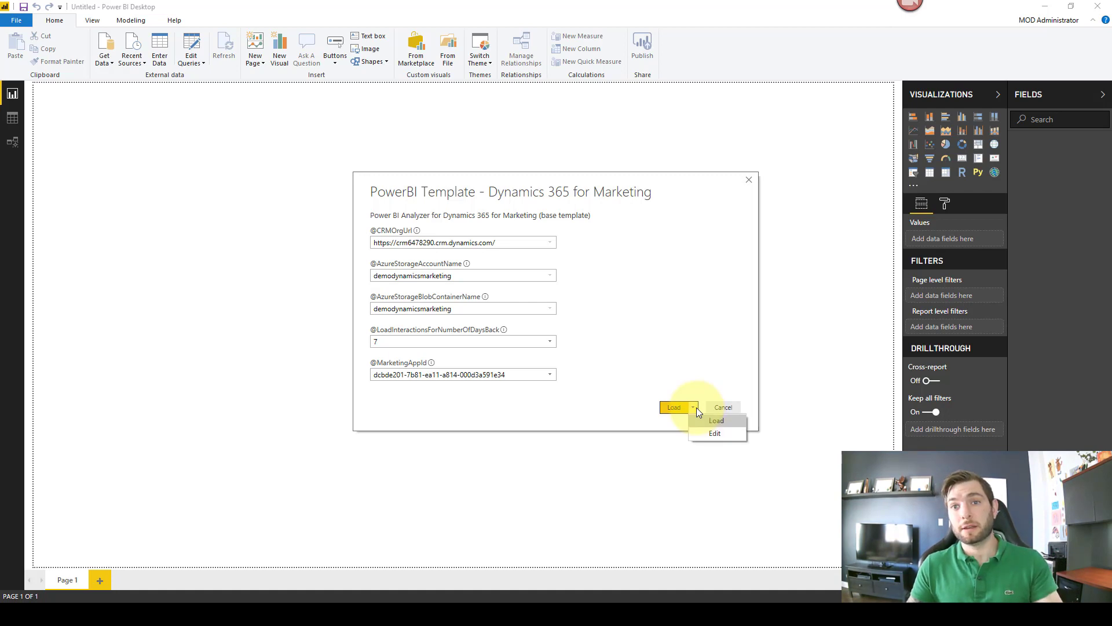
click(716, 434)
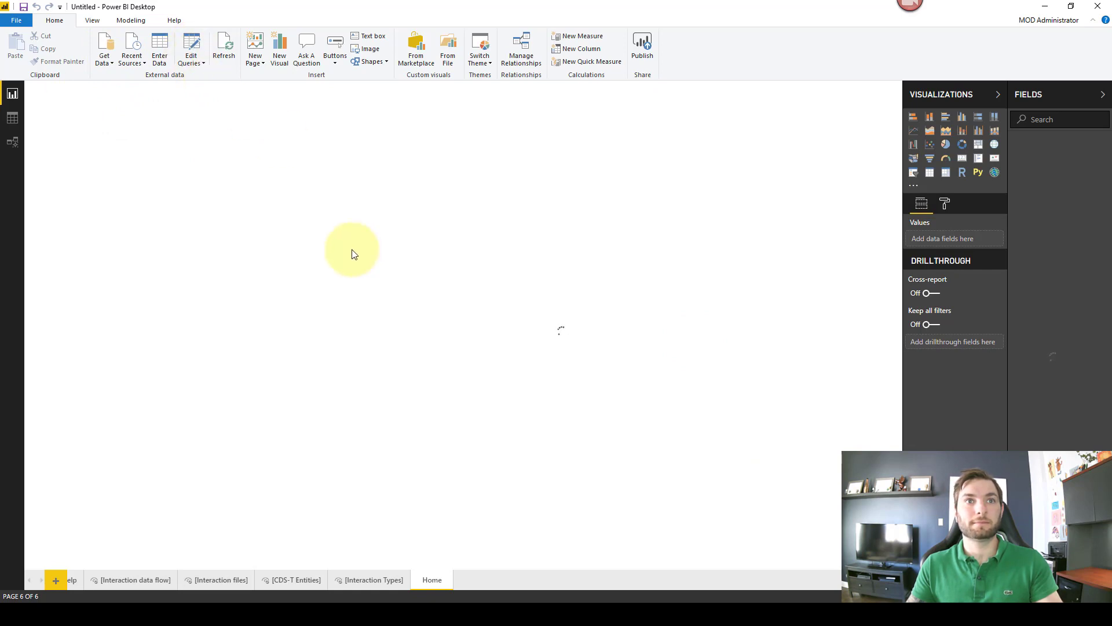
click(204, 64)
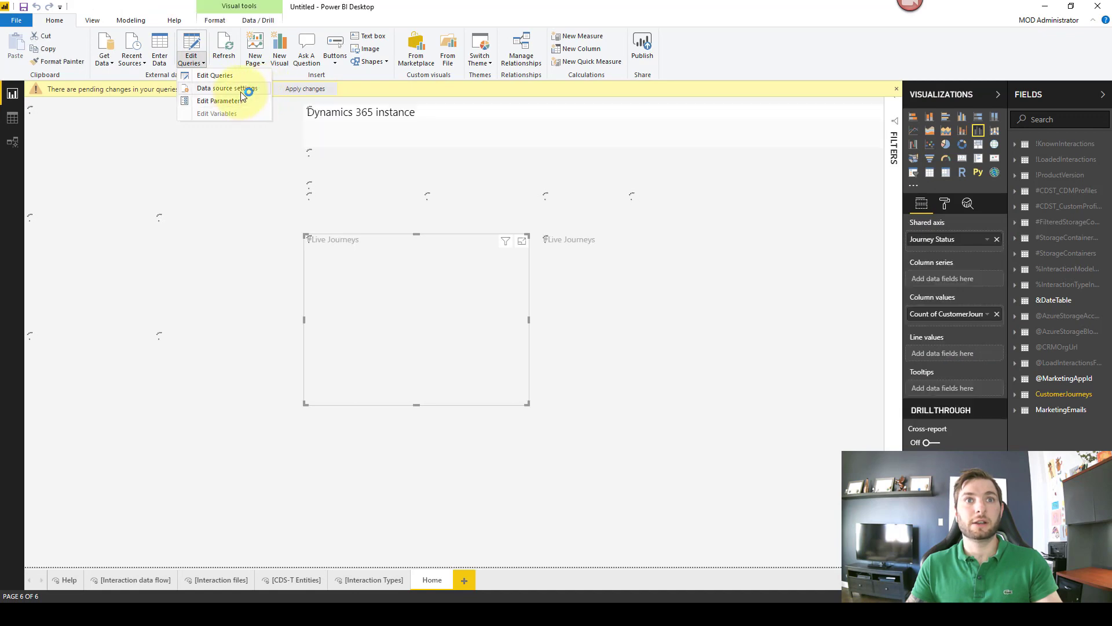
Step: Set the Azure Blob storage source's credentials to Account key with the pasted key and save them
click(241, 91)
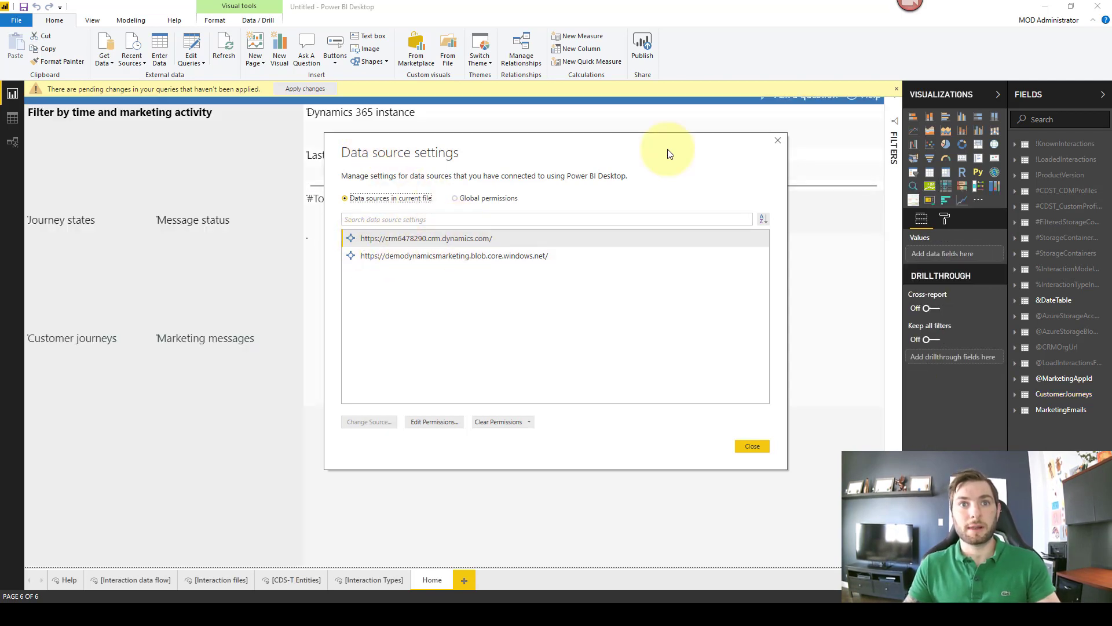
click(547, 256)
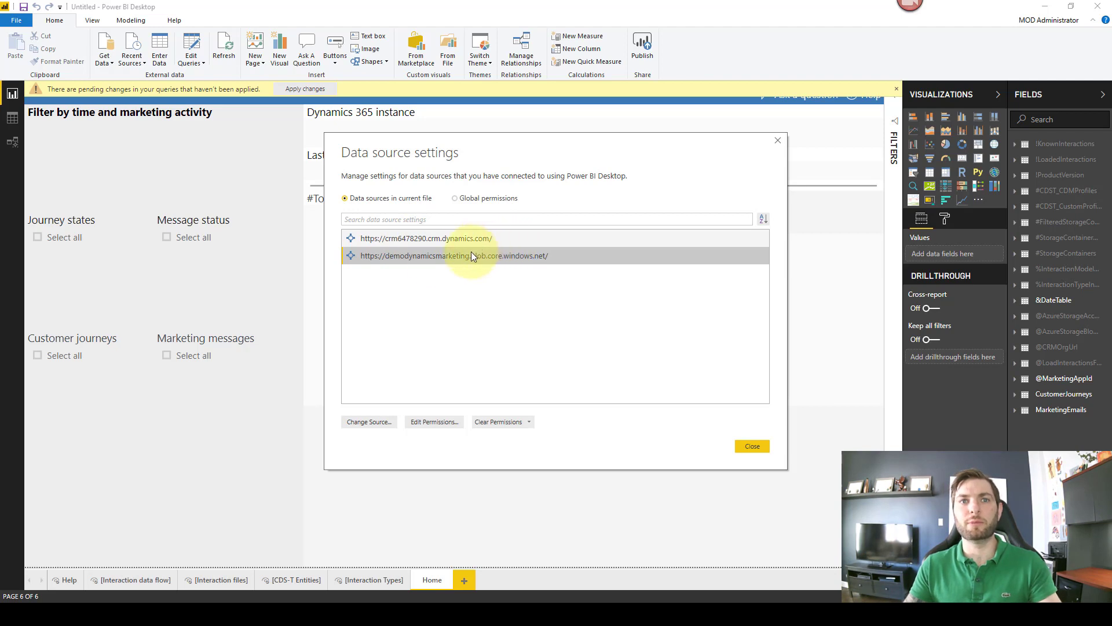
right_click(408, 256)
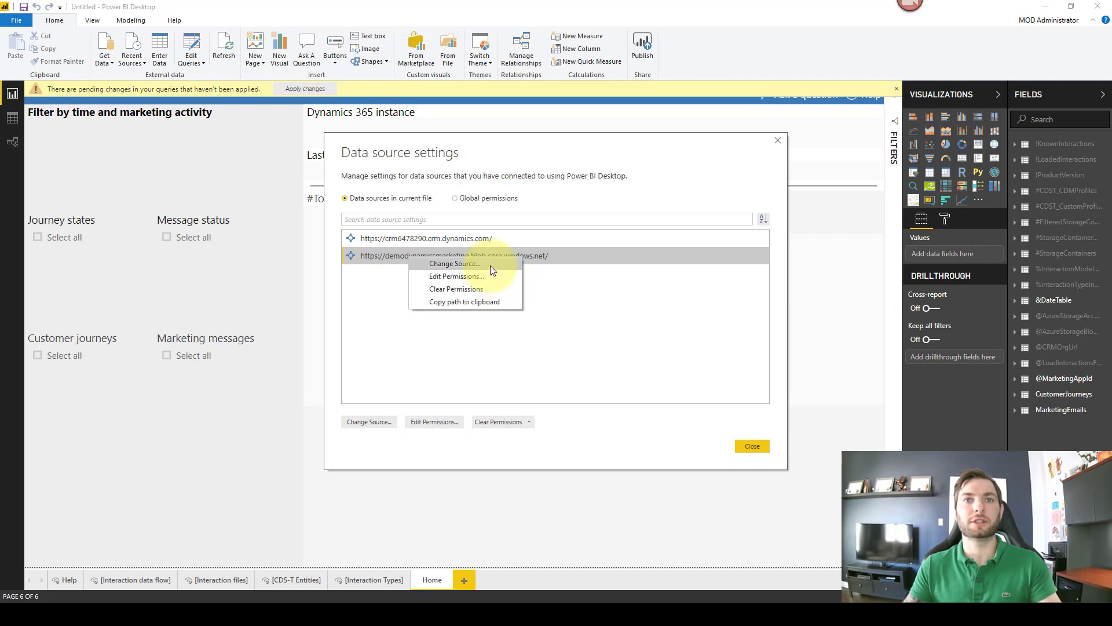
click(490, 266)
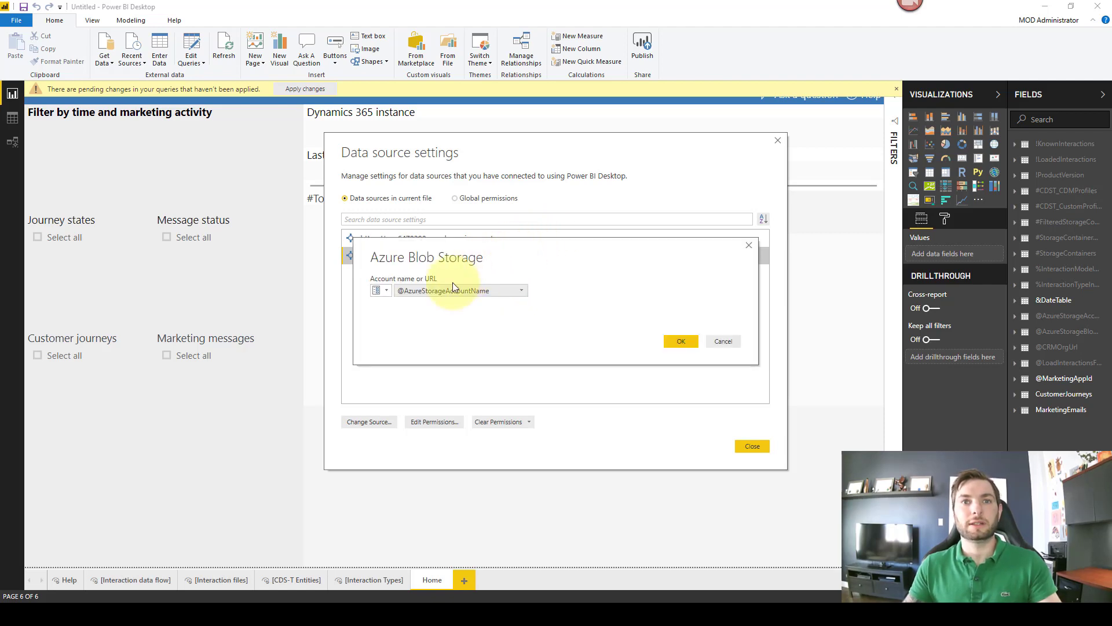
click(684, 342)
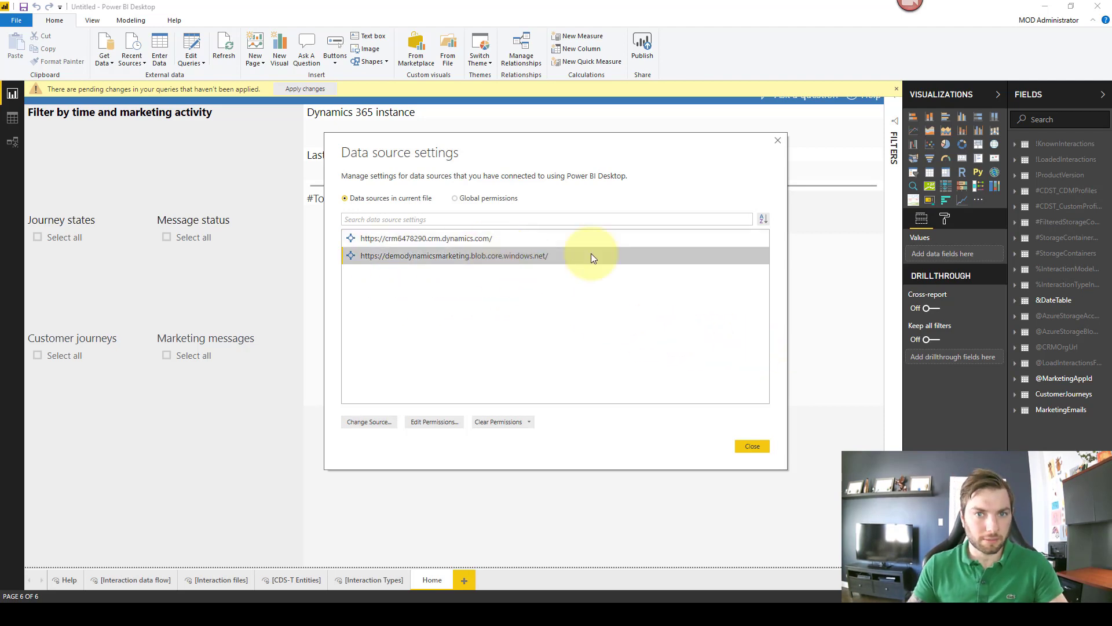
click(425, 421)
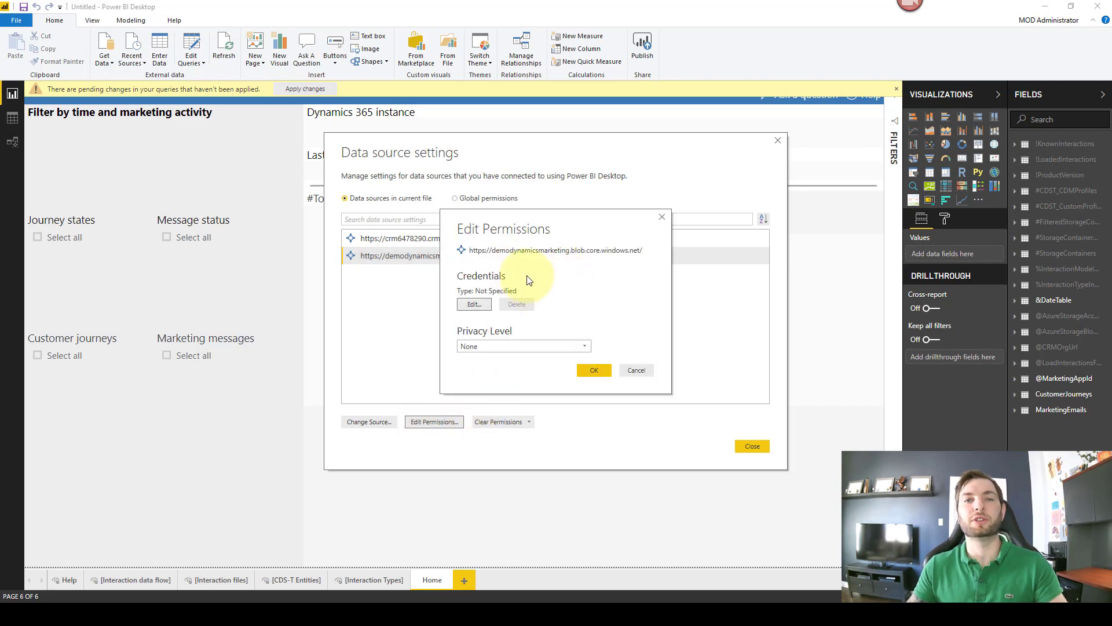
click(473, 304)
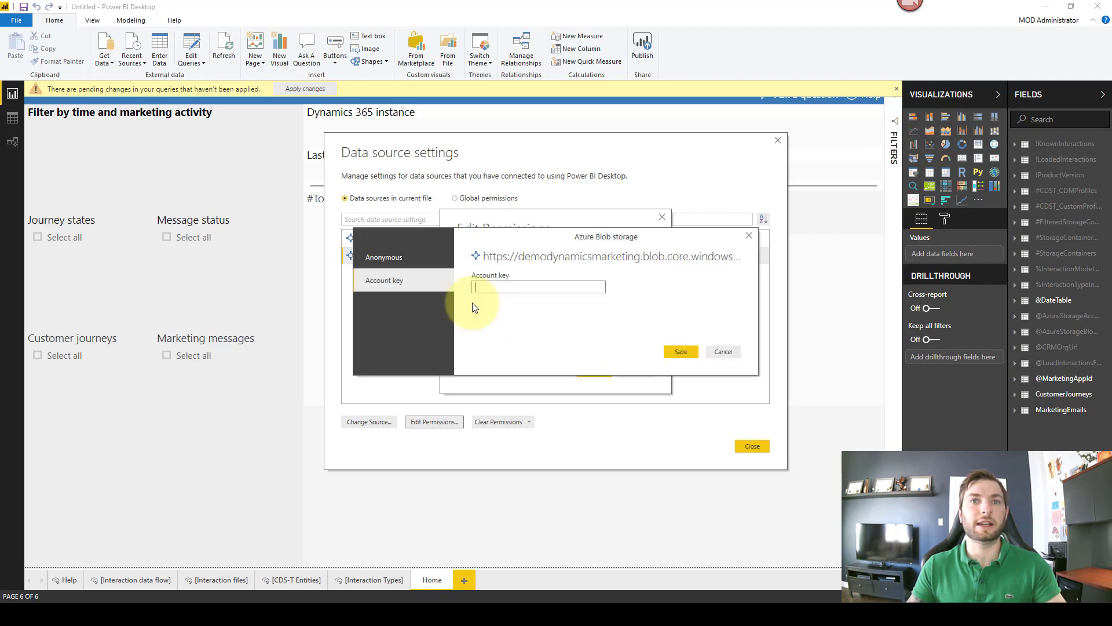
click(498, 288)
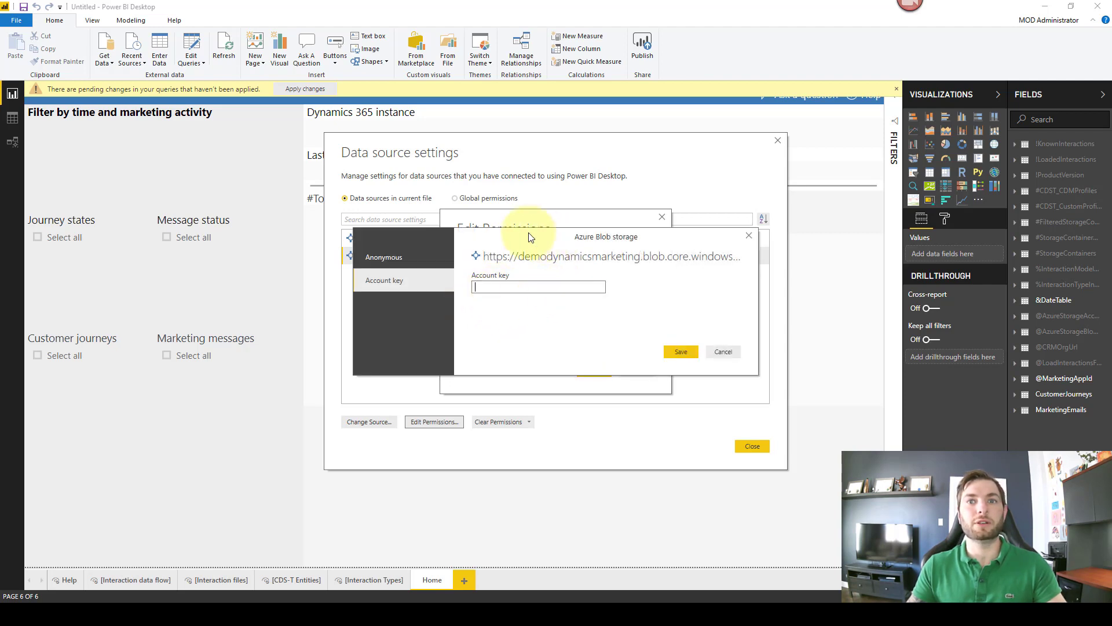
key(ctrl+v)
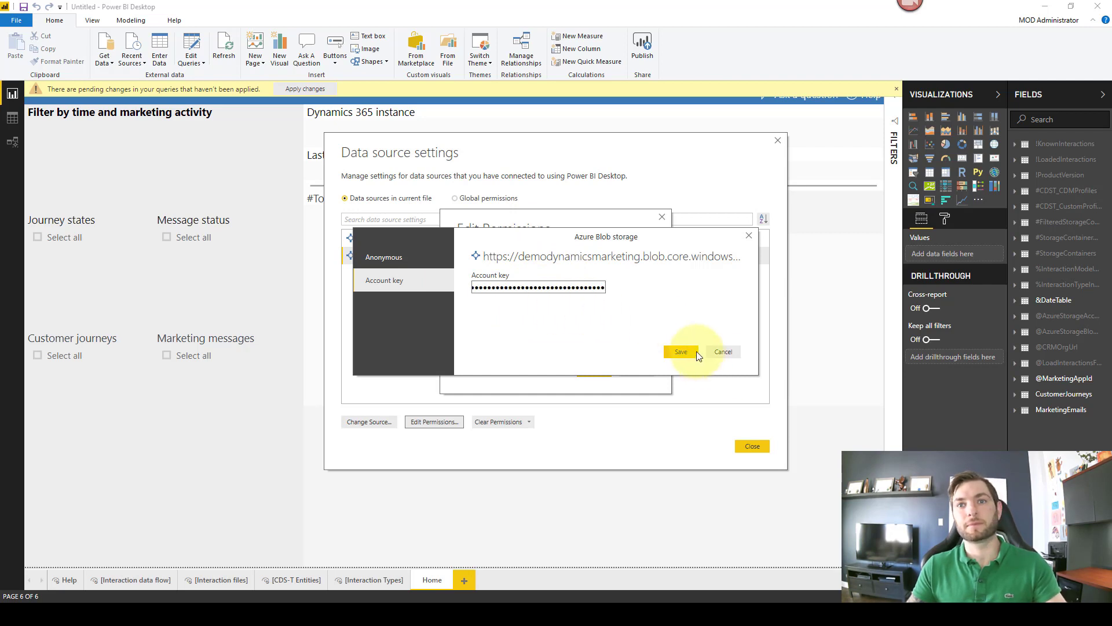
click(687, 351)
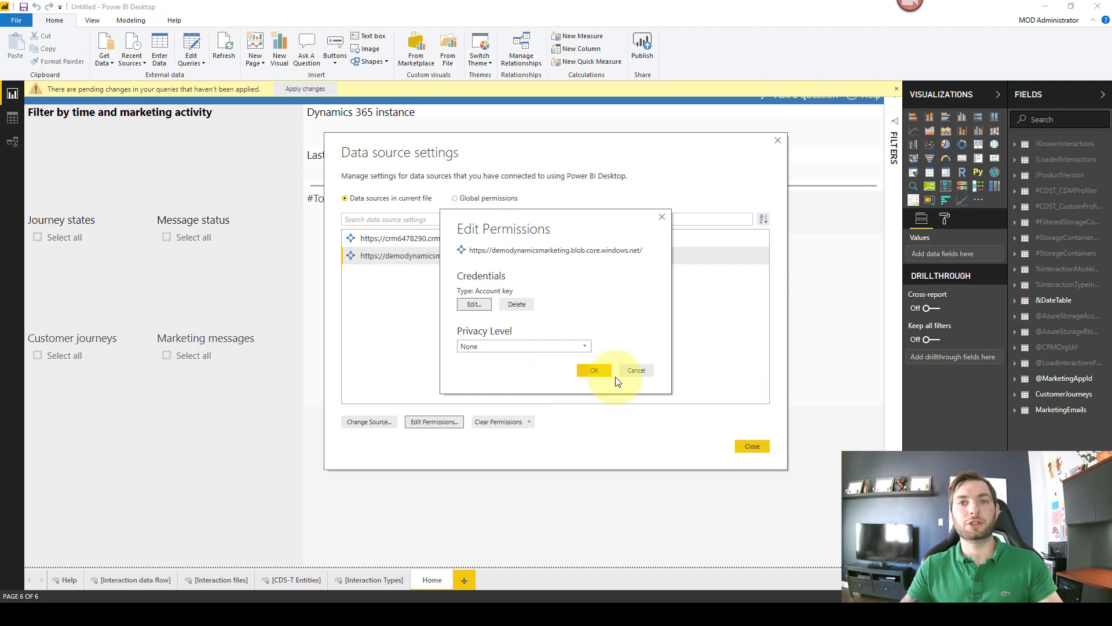
click(595, 372)
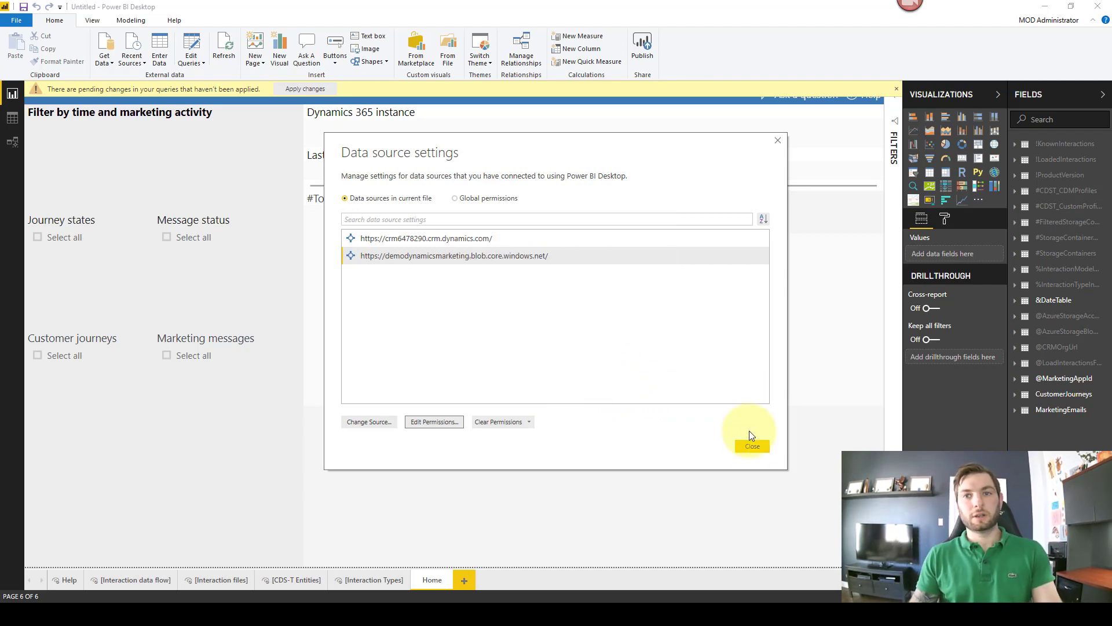
click(751, 446)
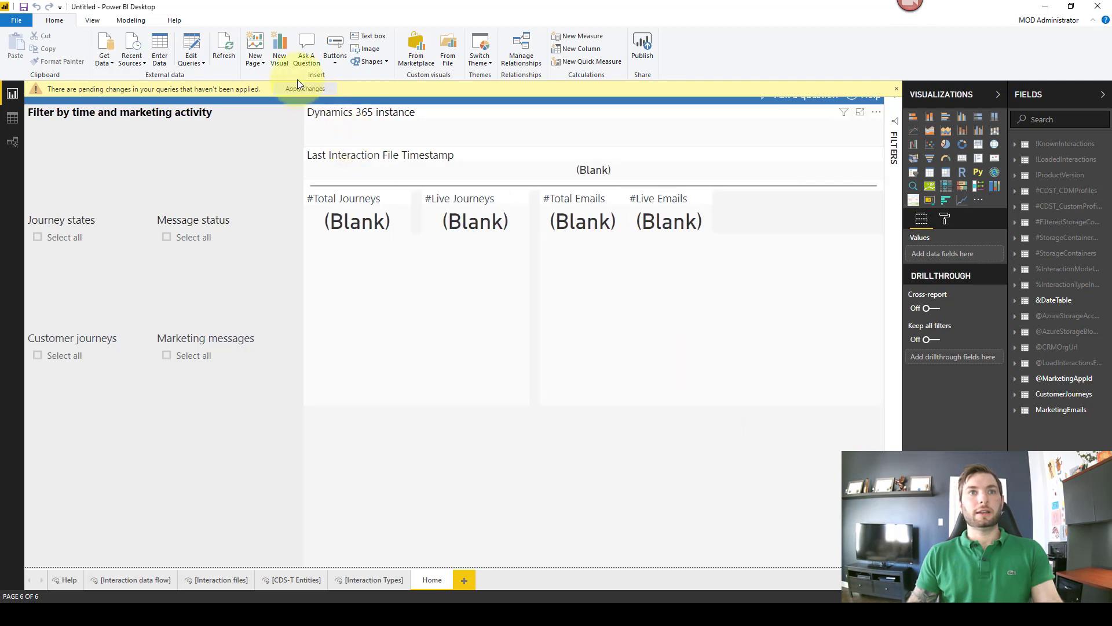
Step: Refresh the report so queries like CustomerJourneys begin loading
click(236, 44)
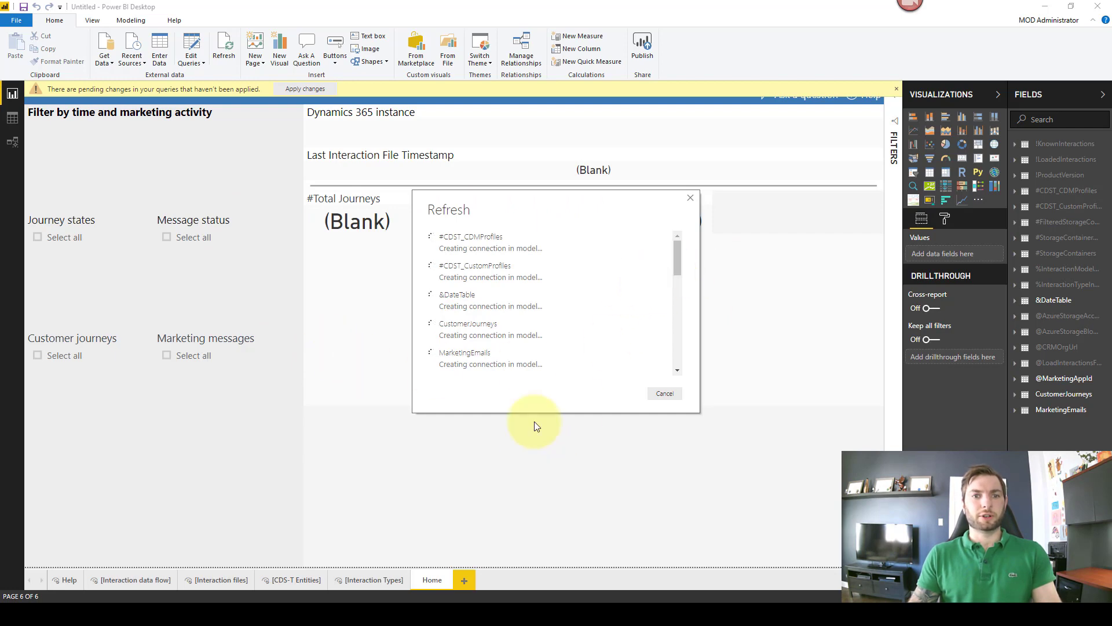
Step: Open MarketingAnalyzers - Segmentation.pbit from the PowerBiTemplates folder in Power BI Desktop
mouse_move(271, 615)
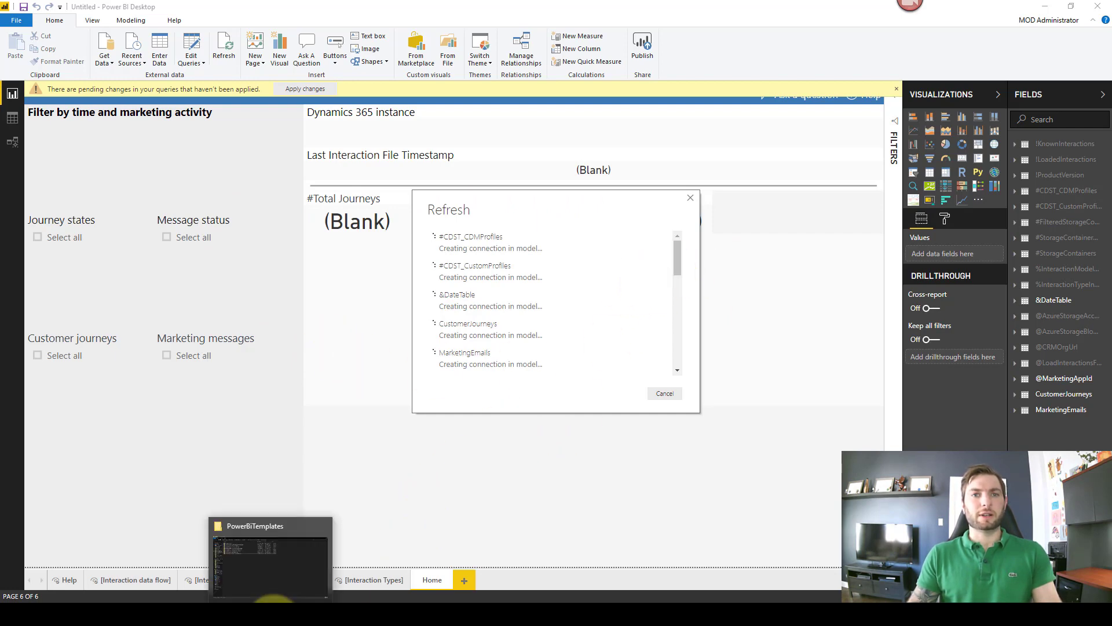
click(280, 568)
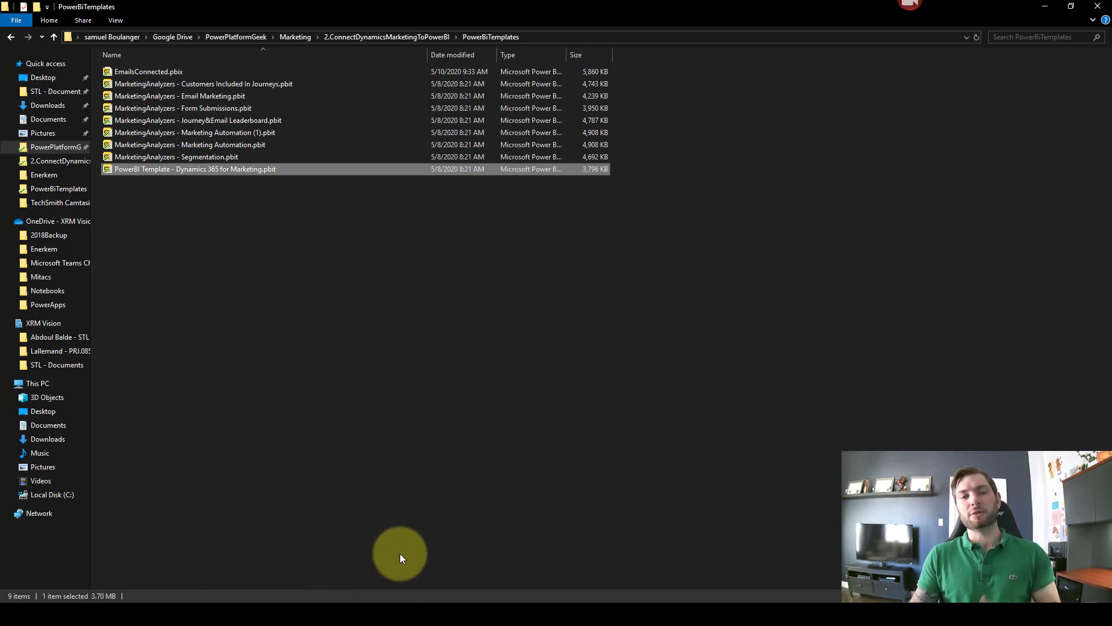
click(308, 158)
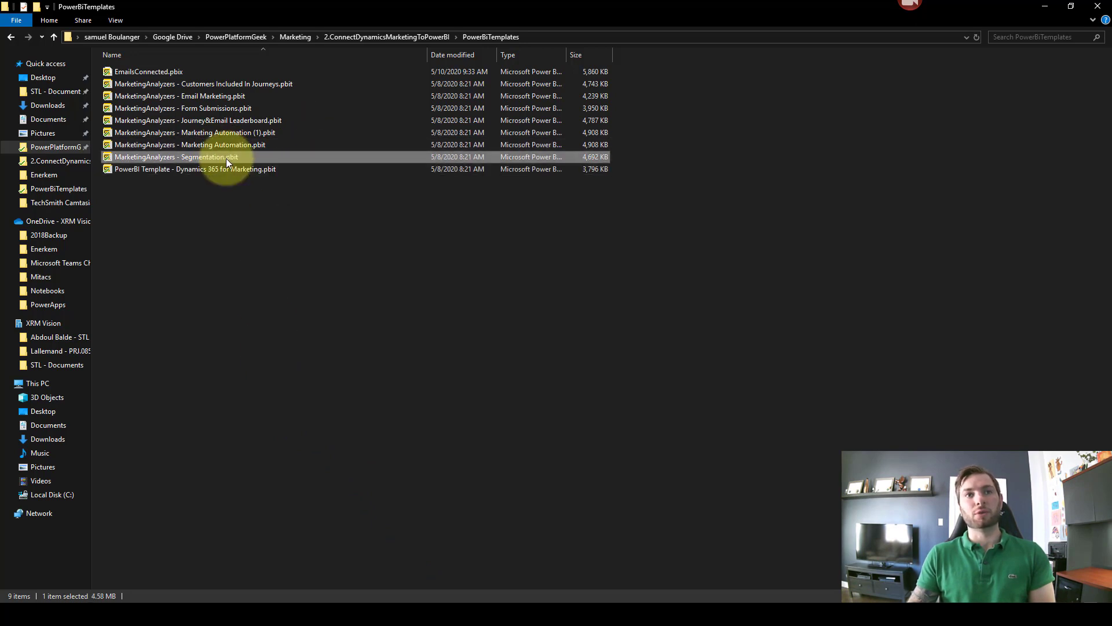
double_click(225, 158)
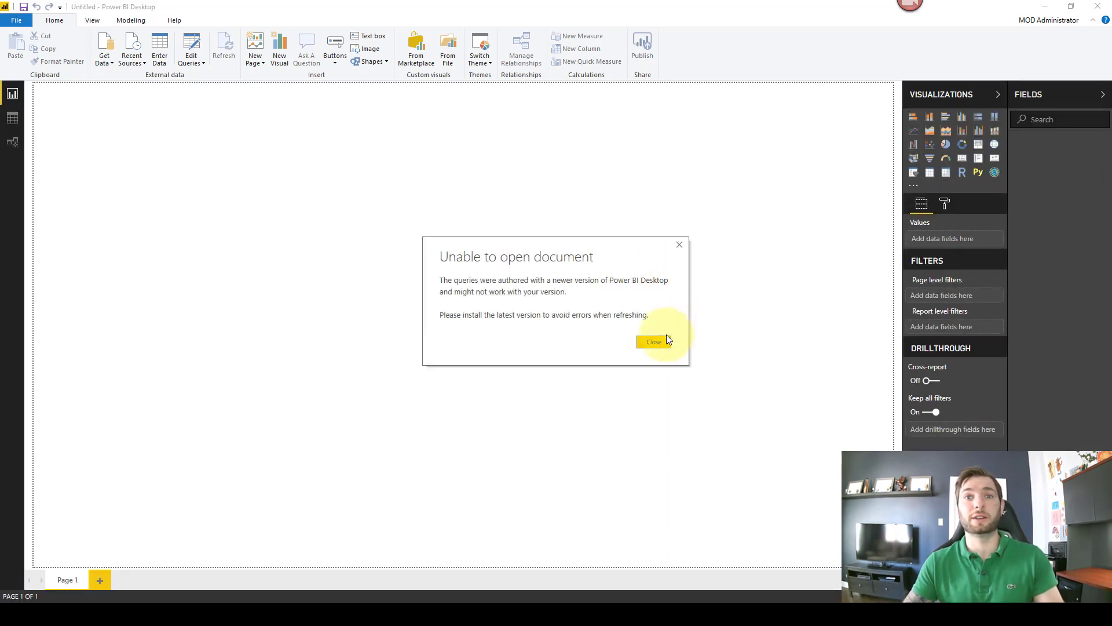
Step: Dismiss the newer-version and layout warnings and close the Segmentation parameter prompt without loading
click(663, 340)
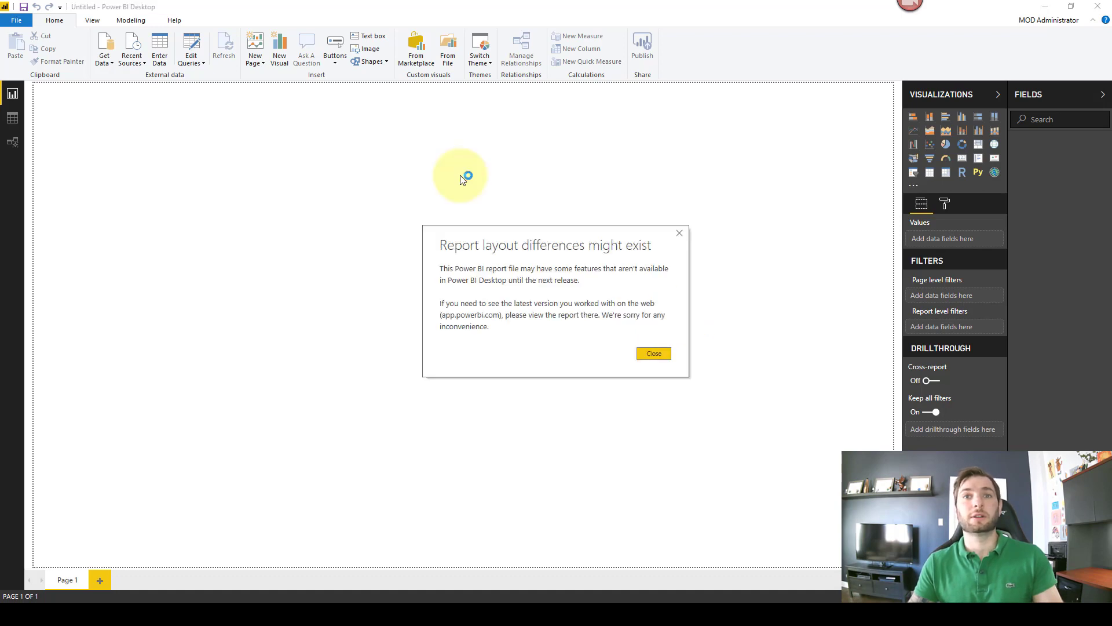
click(648, 353)
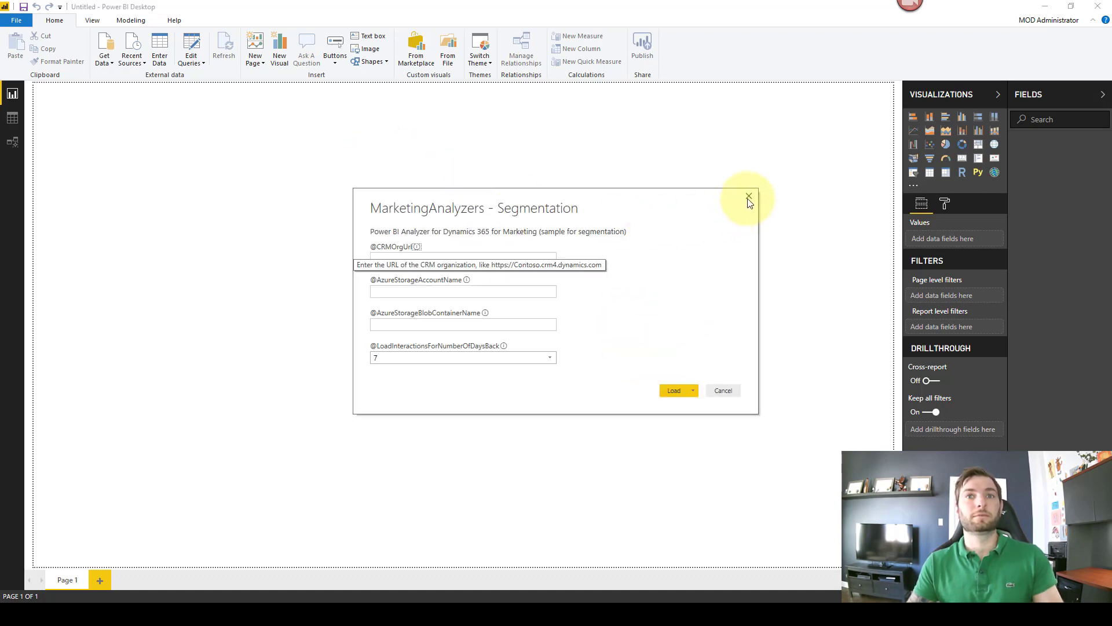
click(748, 197)
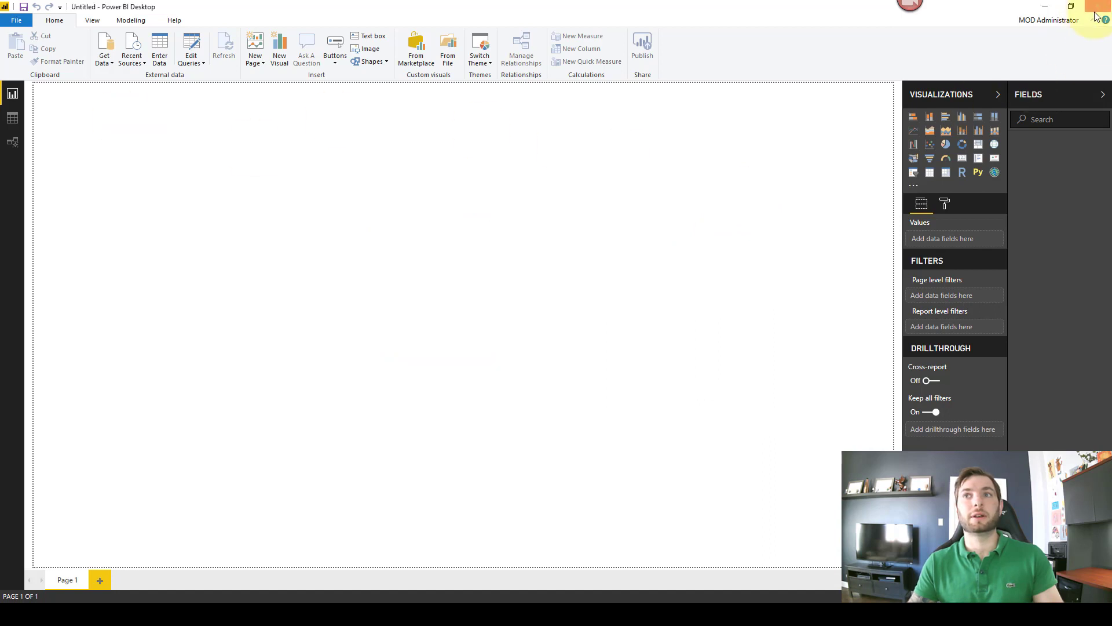
Step: Select the invalid key in the Azure Blob storage prompt and move the dialog aside to see progress
mouse_move(503, 614)
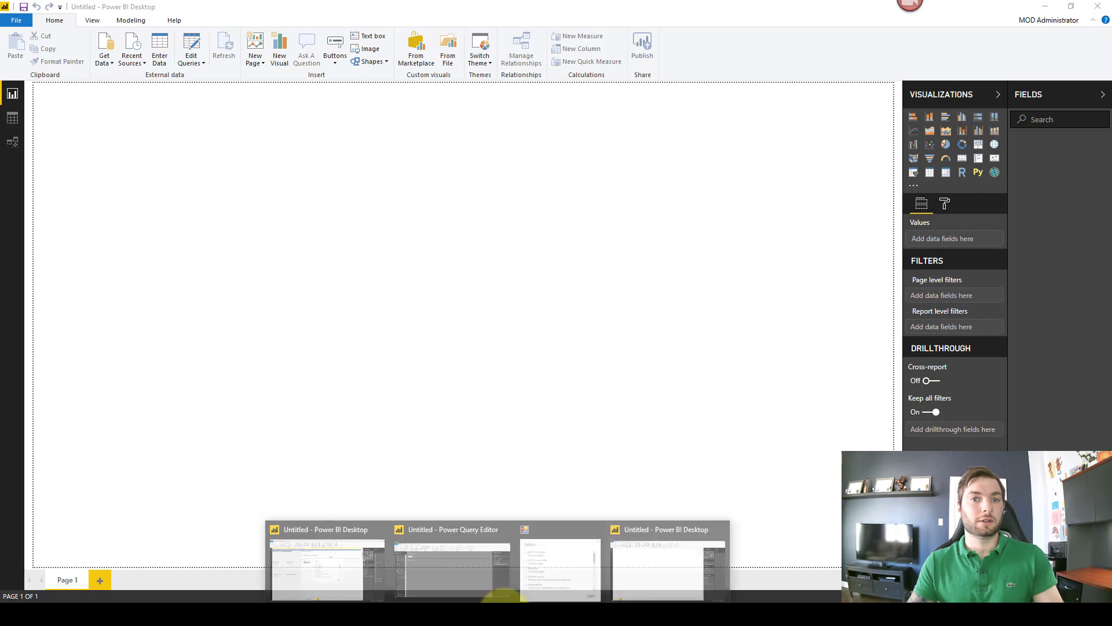
click(341, 563)
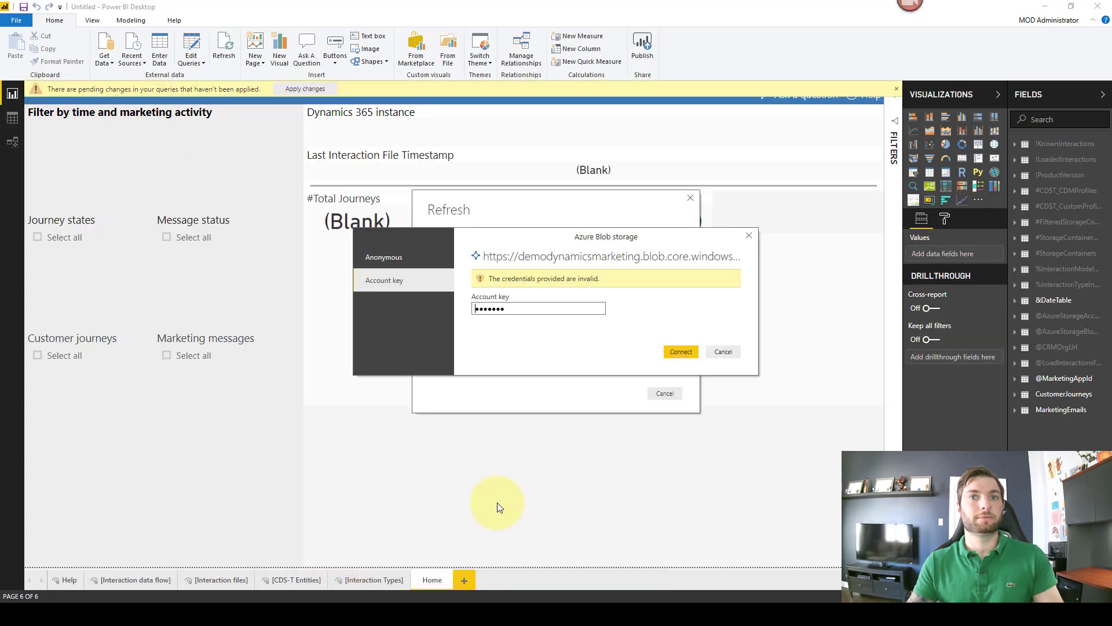
click(550, 308)
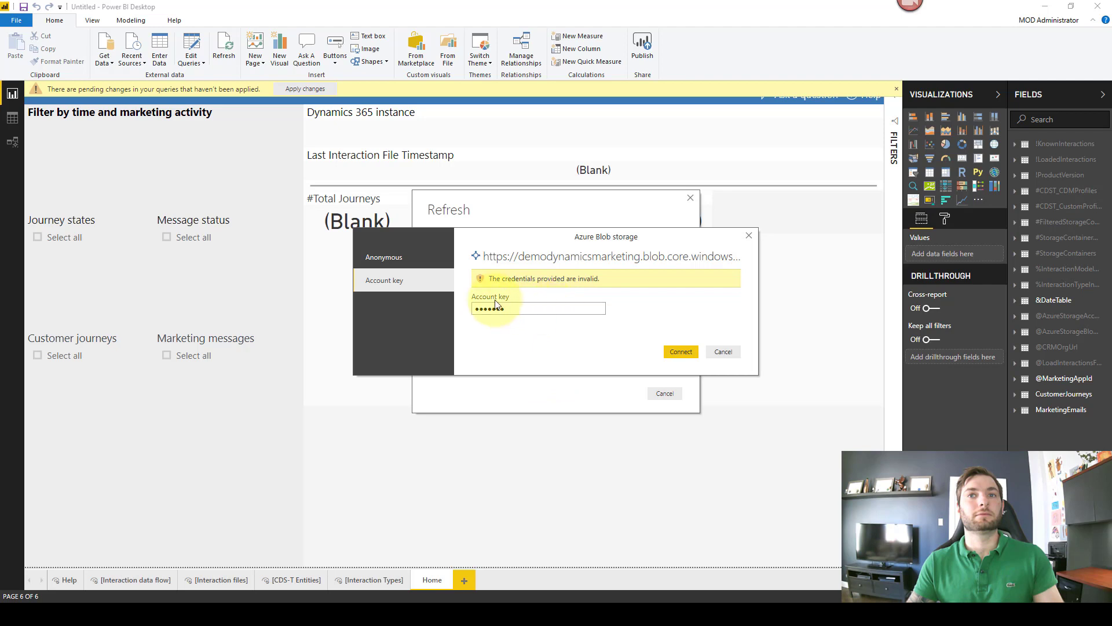
drag(509, 309, 422, 298)
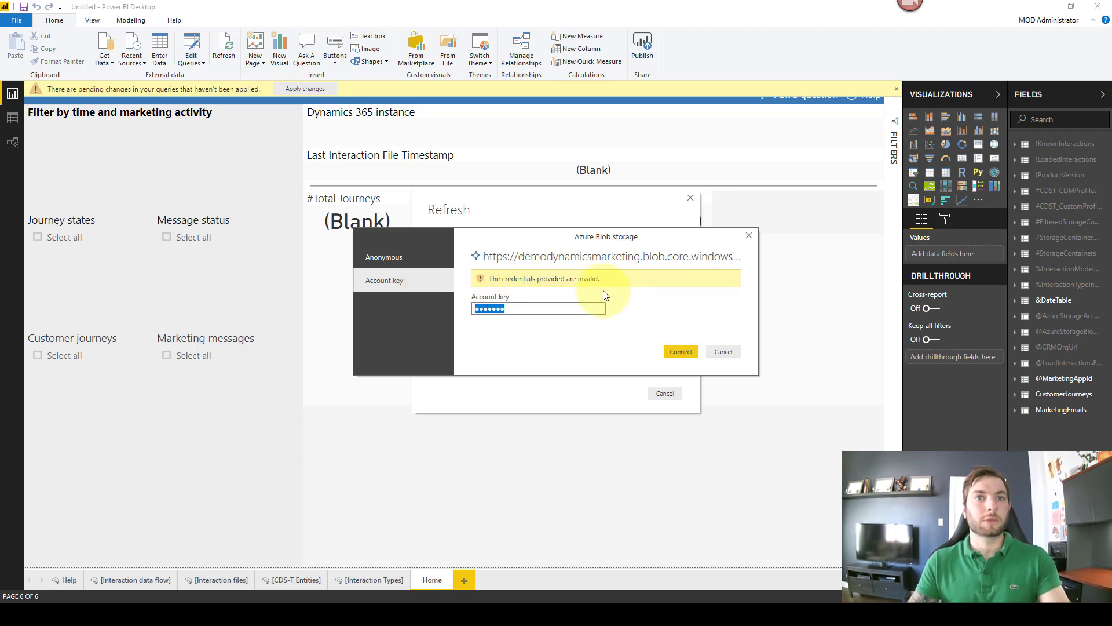
drag(487, 247, 387, 144)
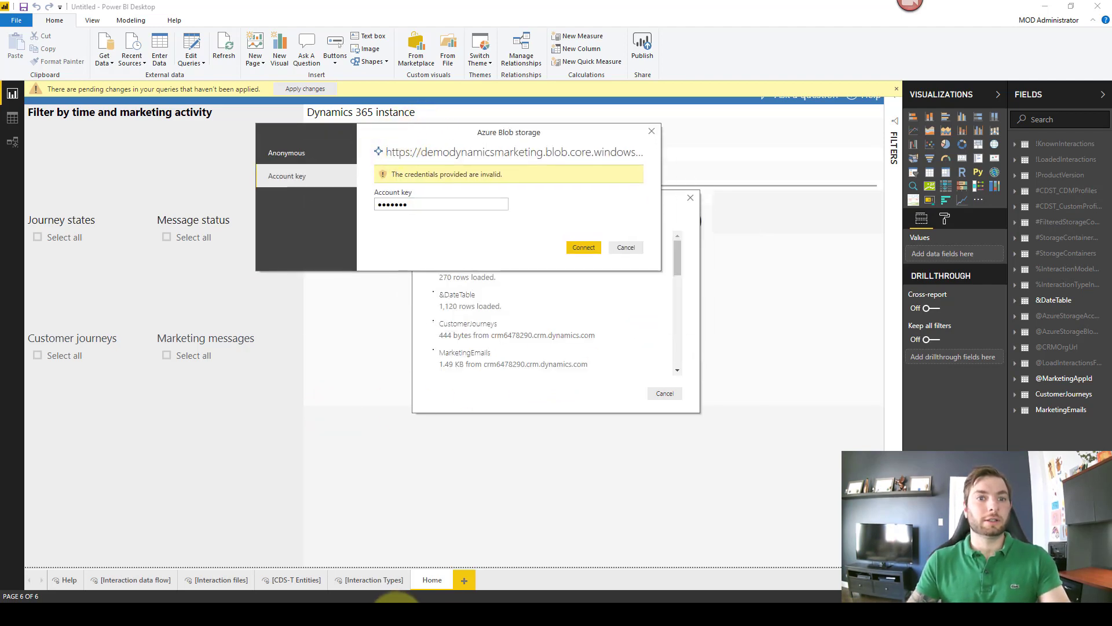
mouse_move(394, 605)
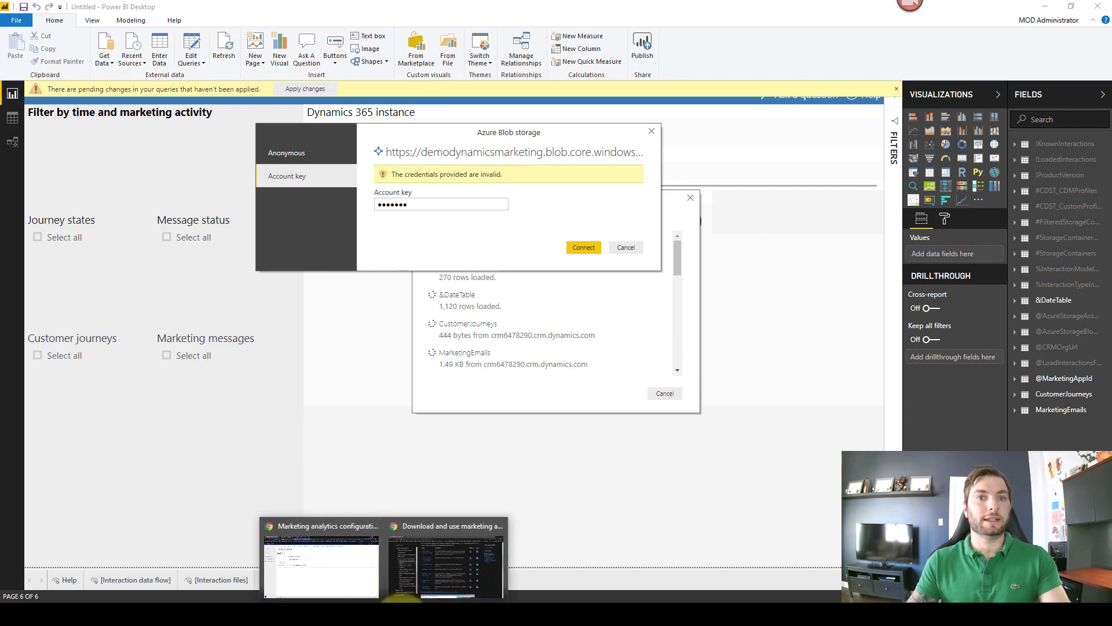
click(352, 579)
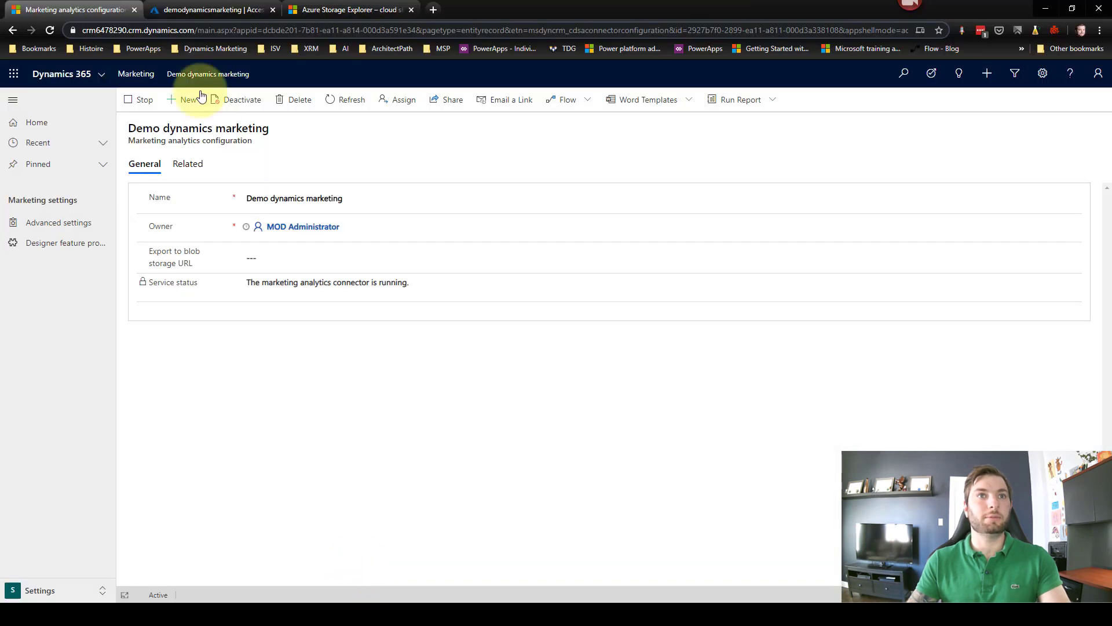
Step: Copy the demodynamicsmarketing storage account's key1 access key from the Azure portal Access keys page
click(355, 10)
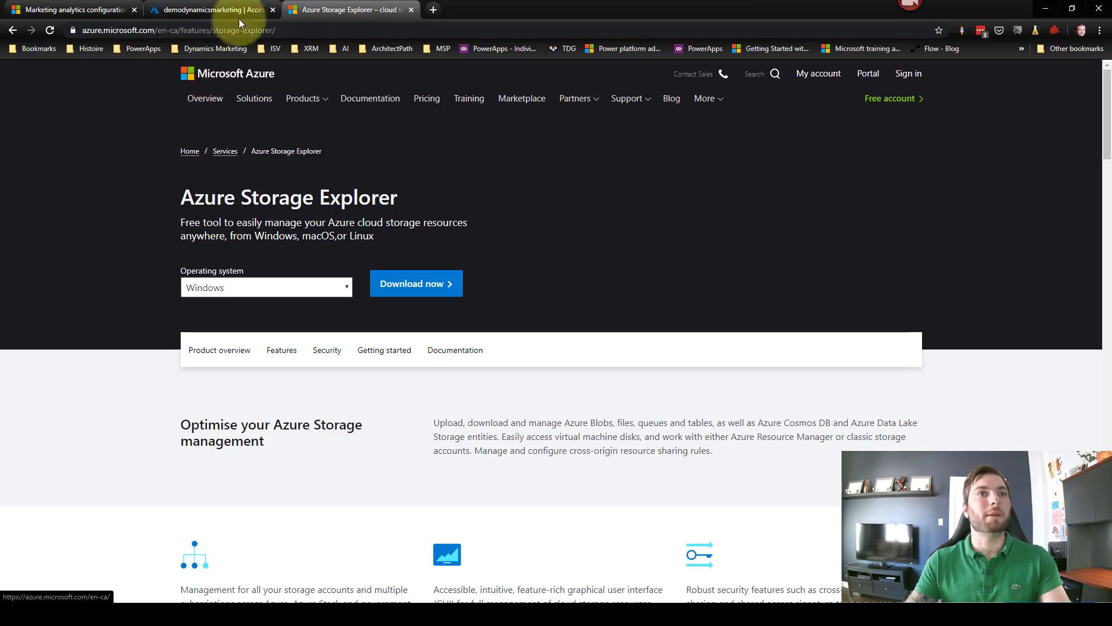
click(122, 9)
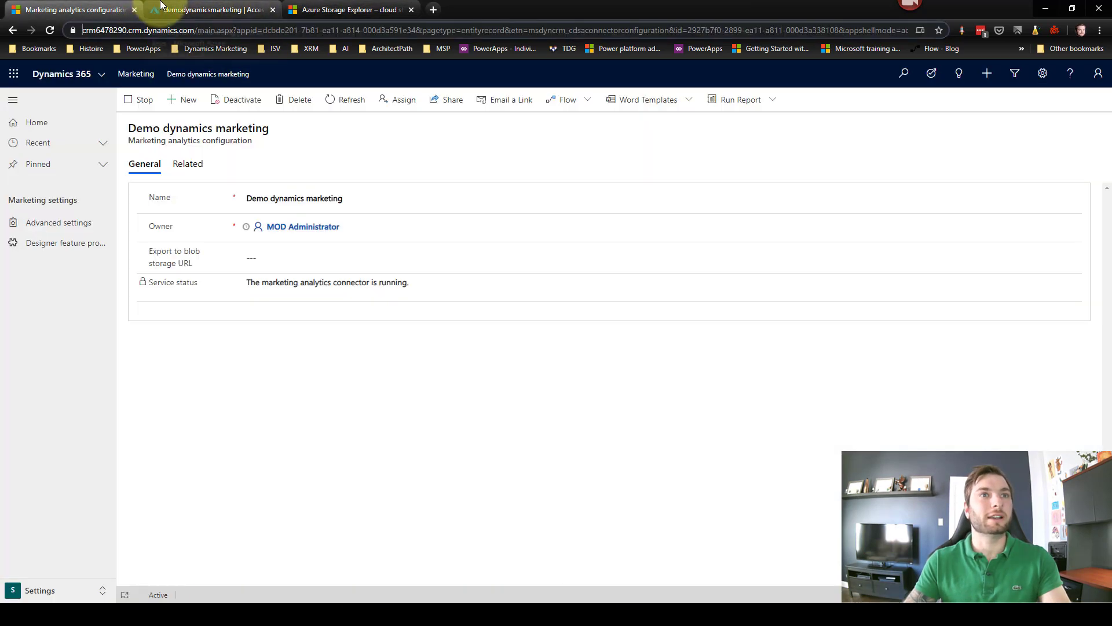
click(160, 8)
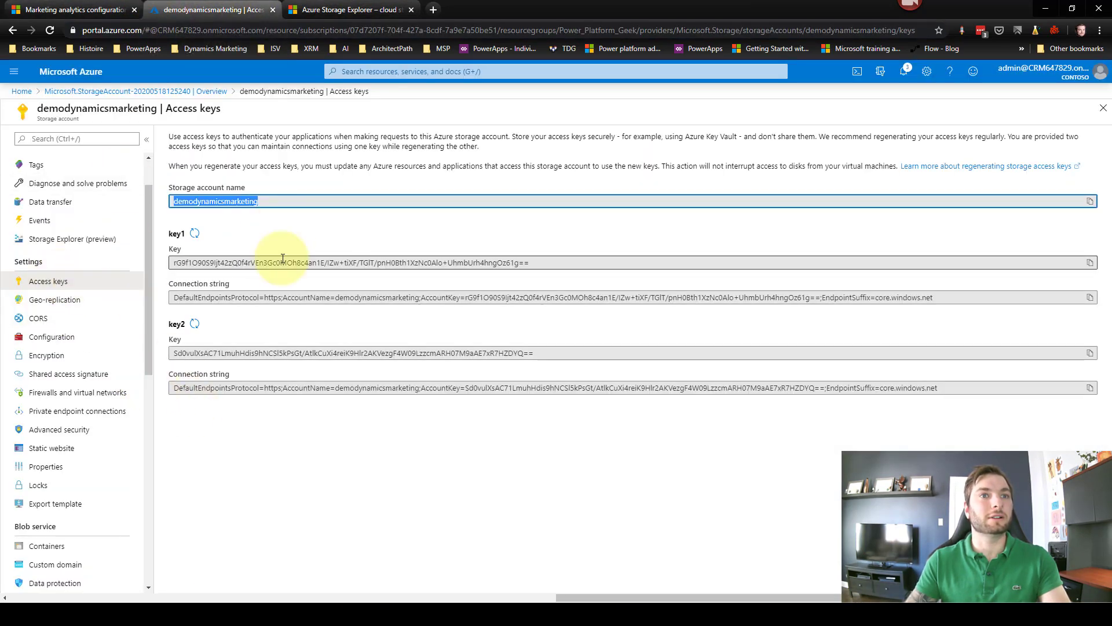
drag(546, 262, 174, 261)
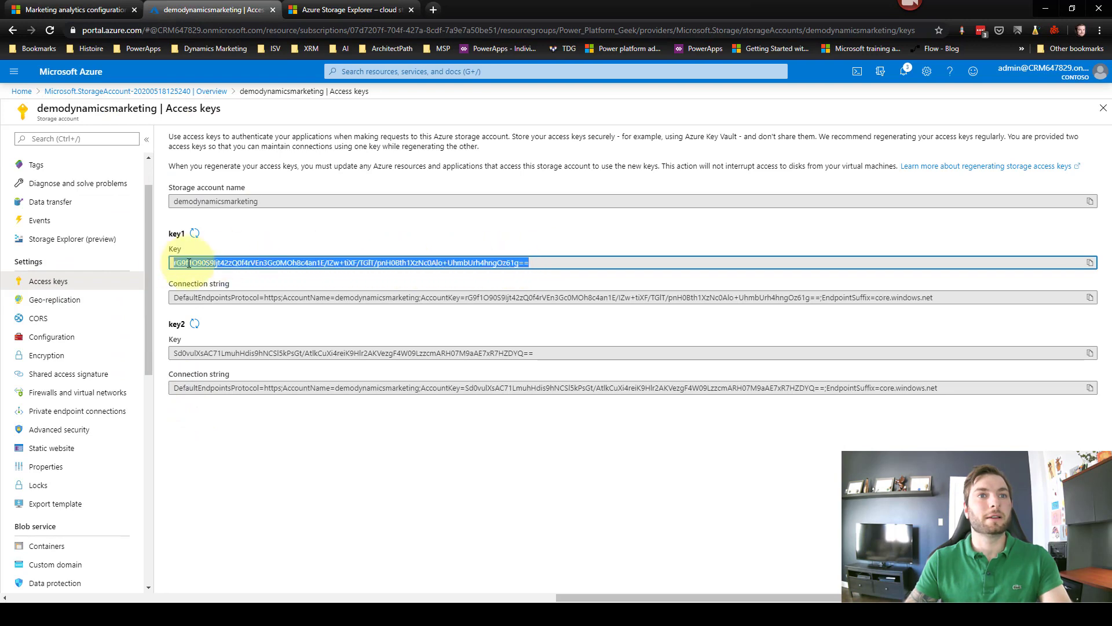
right_click(187, 261)
click(227, 269)
click(1038, 8)
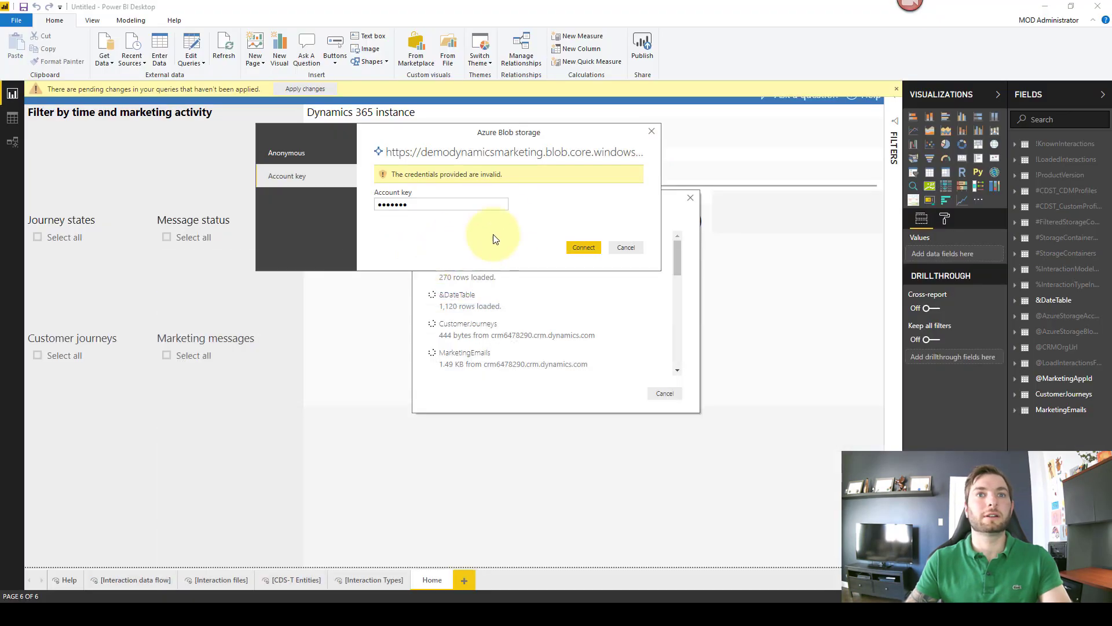
Step: Replace the invalid account key with the copied key1 value and connect to resume the refresh
drag(481, 204, 331, 200)
key(ctrl+v)
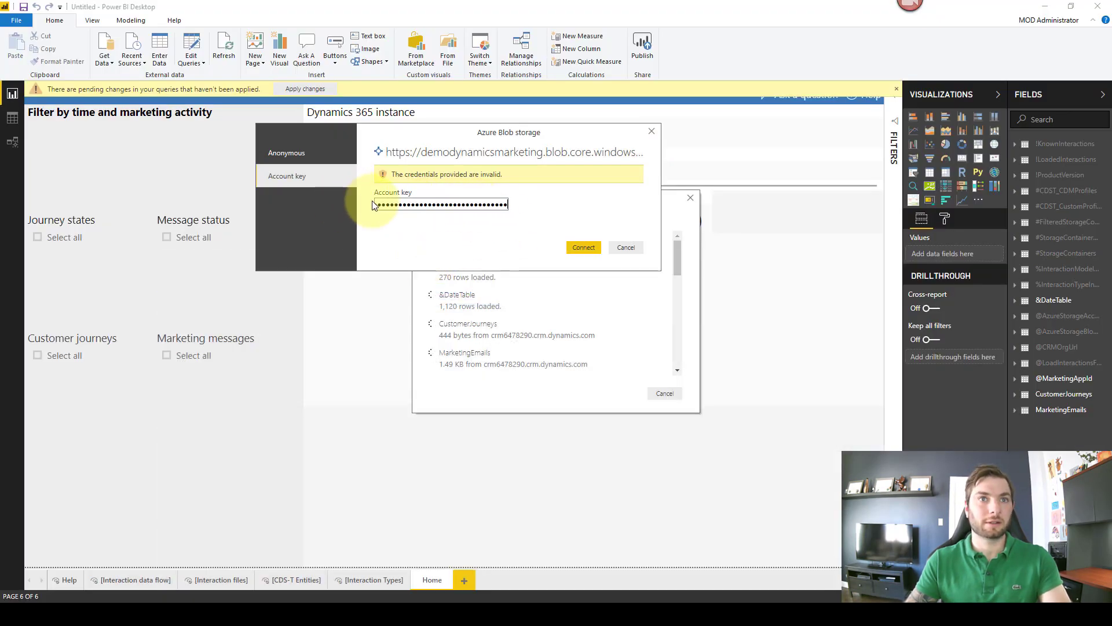
click(581, 246)
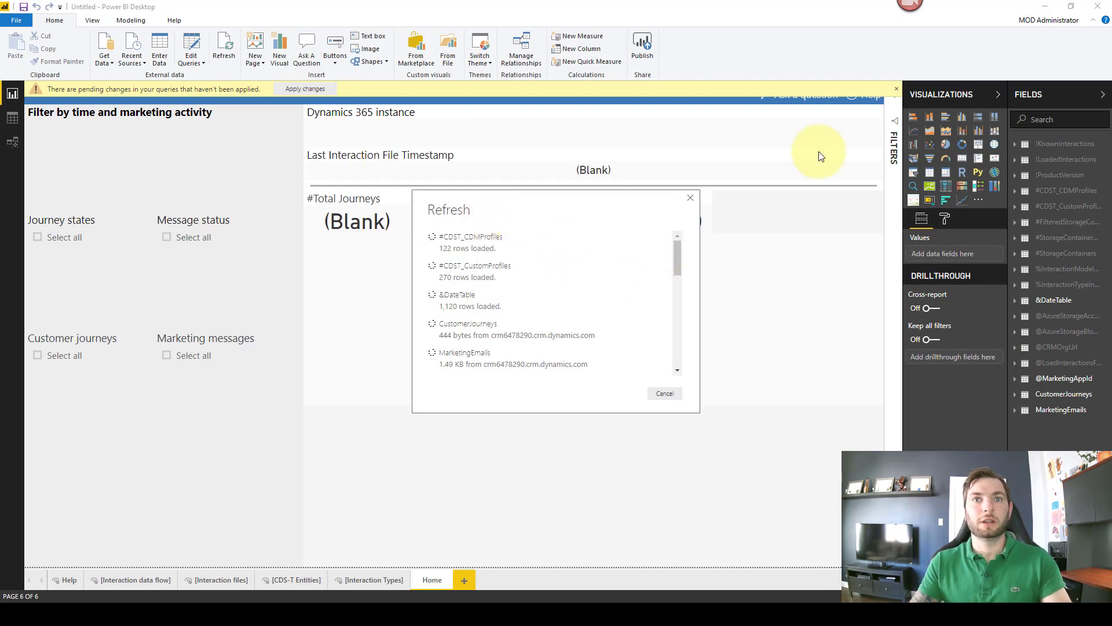
mouse_move(382, 602)
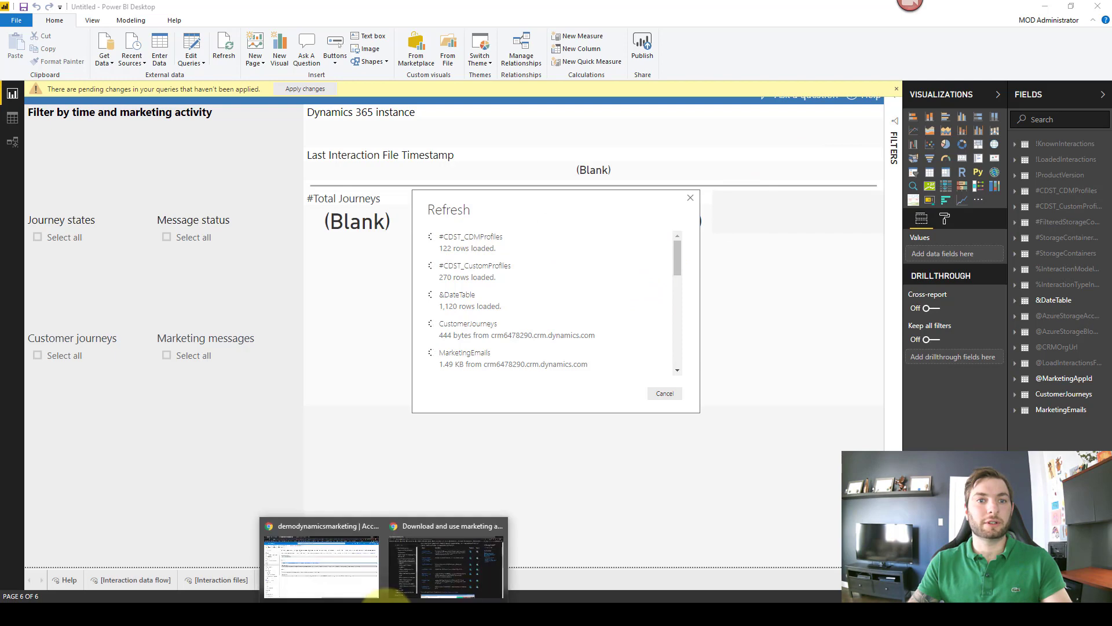
click(322, 559)
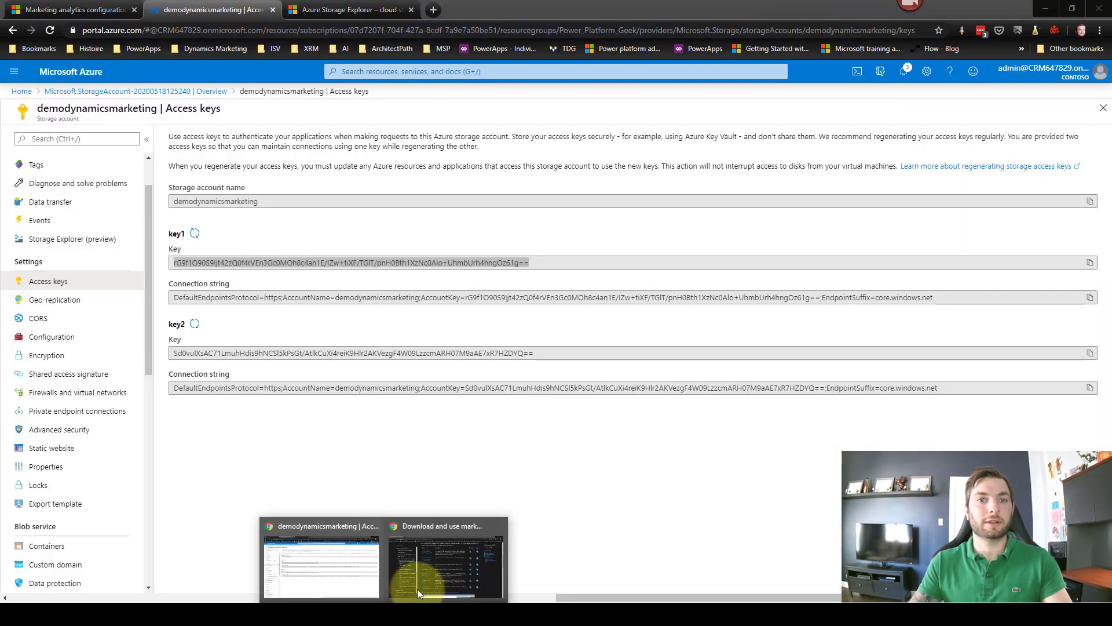
Step: Download the Email marketing report file from the Docs template gallery and go back to Power BI
click(429, 568)
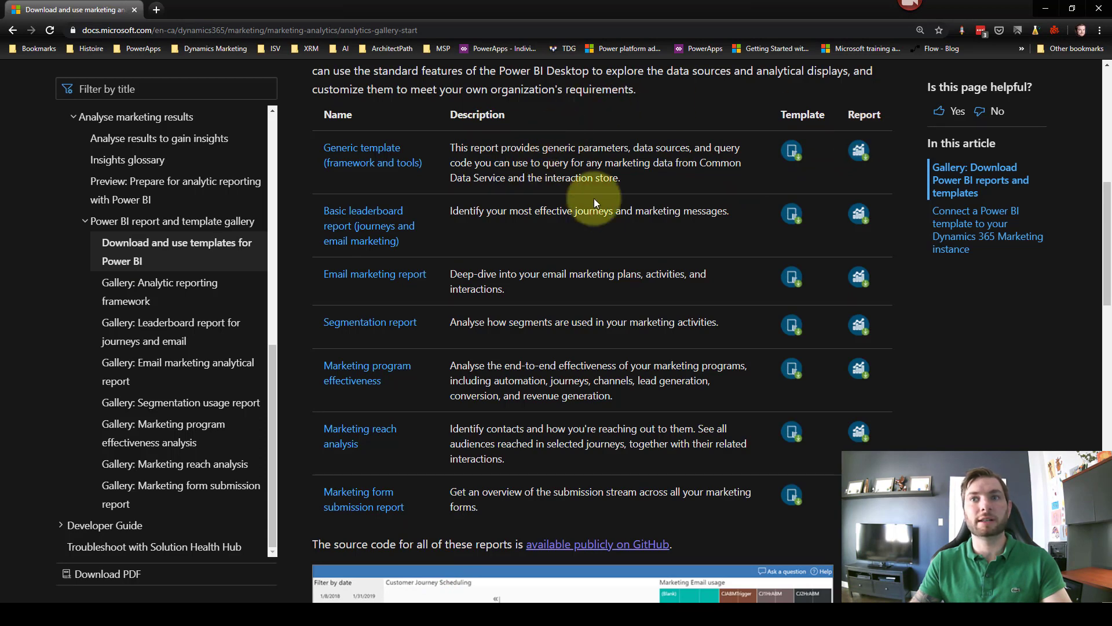
click(862, 279)
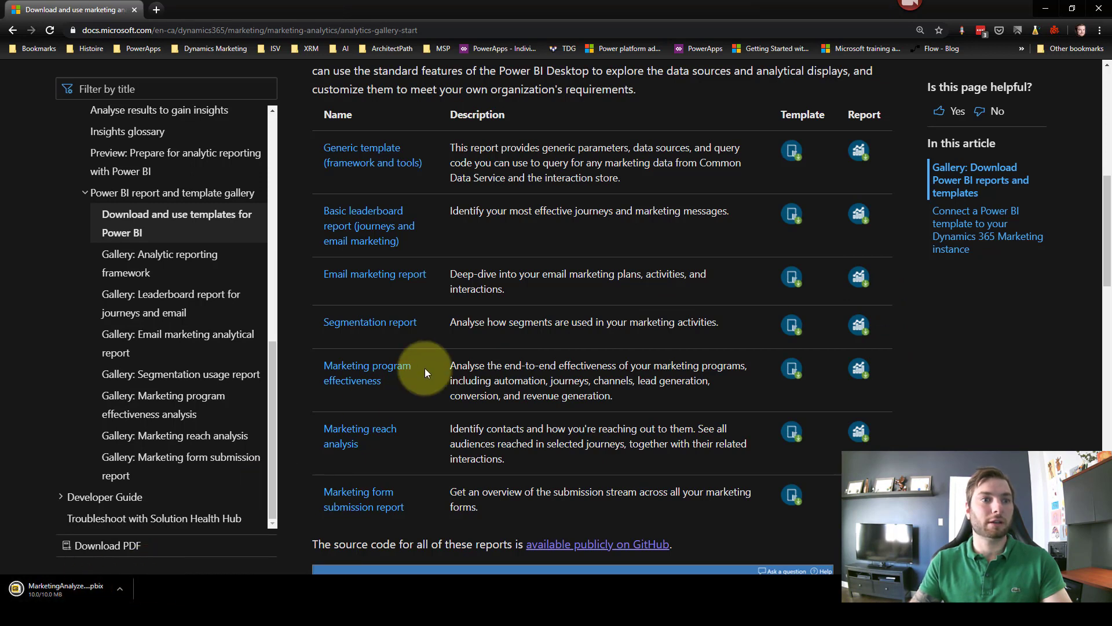
mouse_move(488, 599)
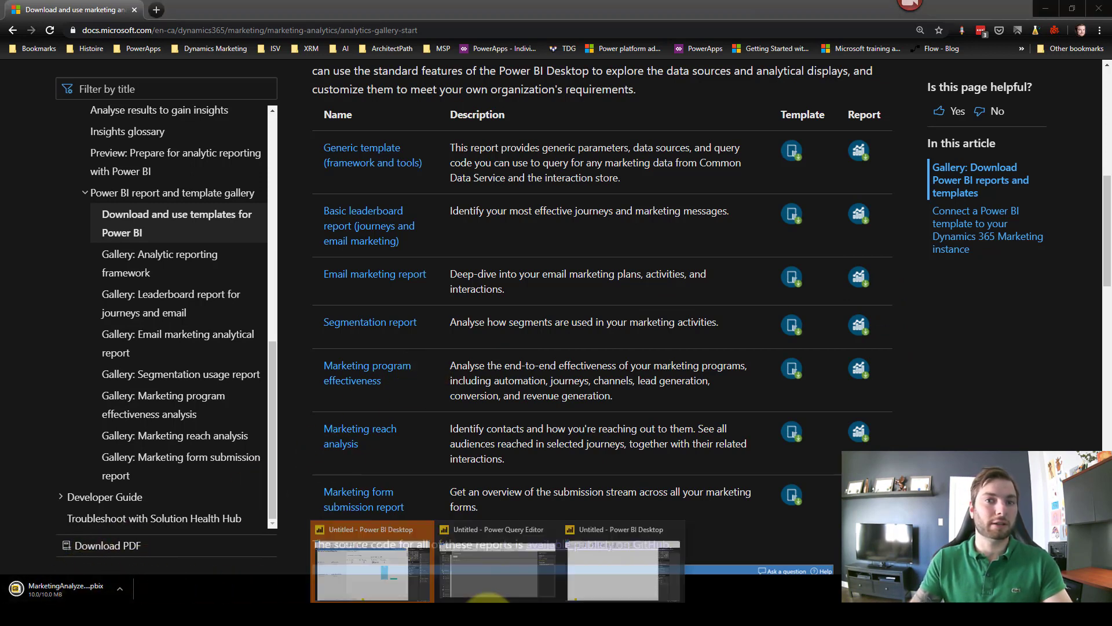
click(379, 570)
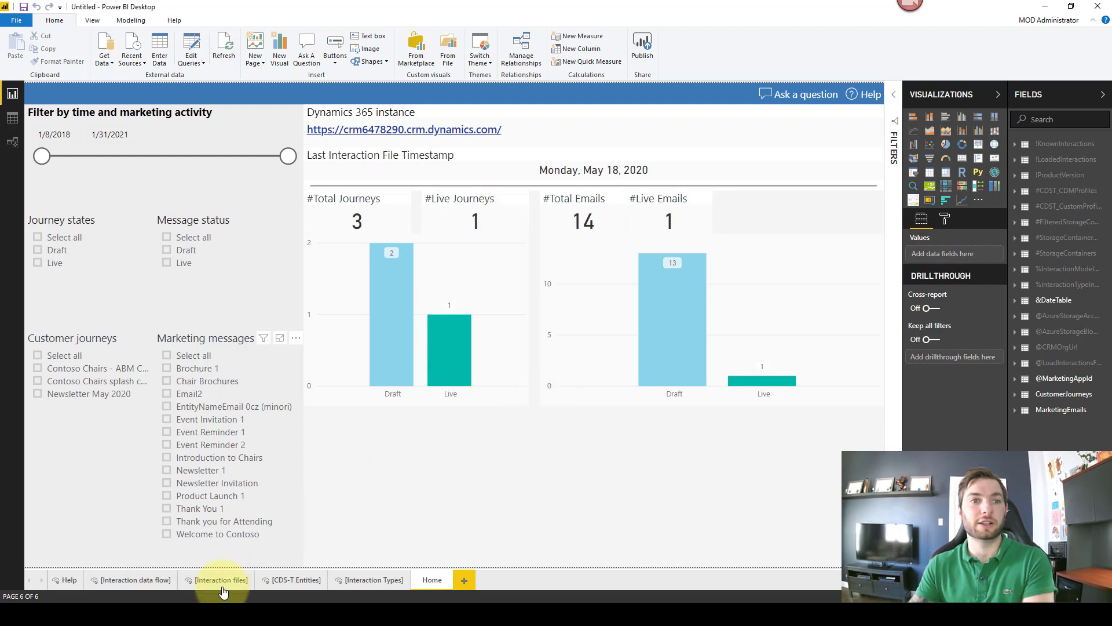
Step: Check the populated Interaction data flow and Interaction files pages, then minimise Power BI Desktop
click(127, 578)
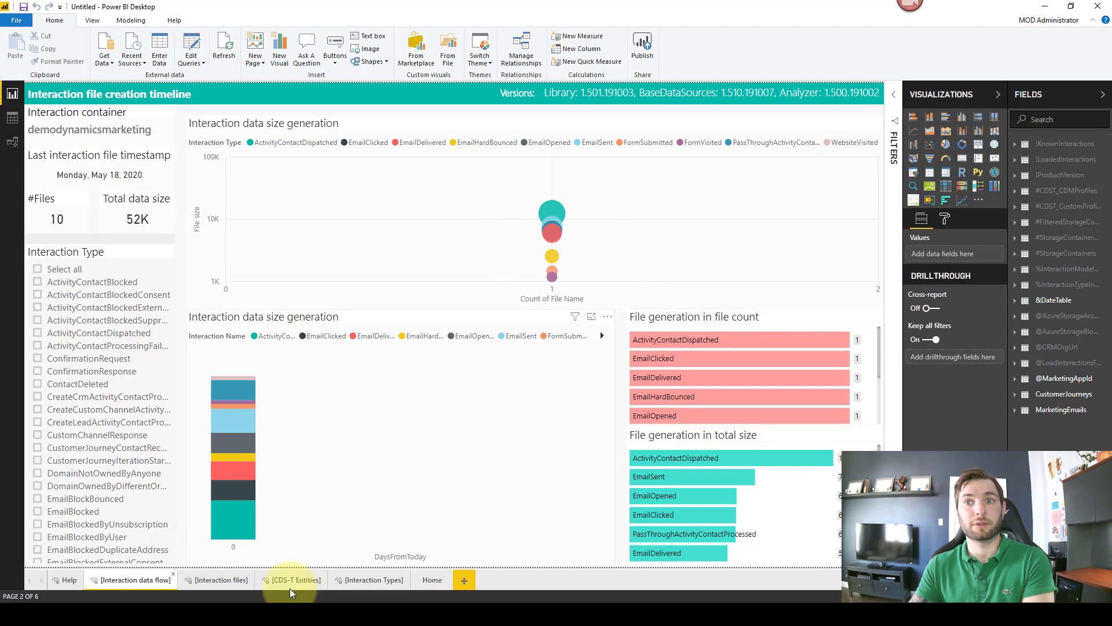
click(202, 573)
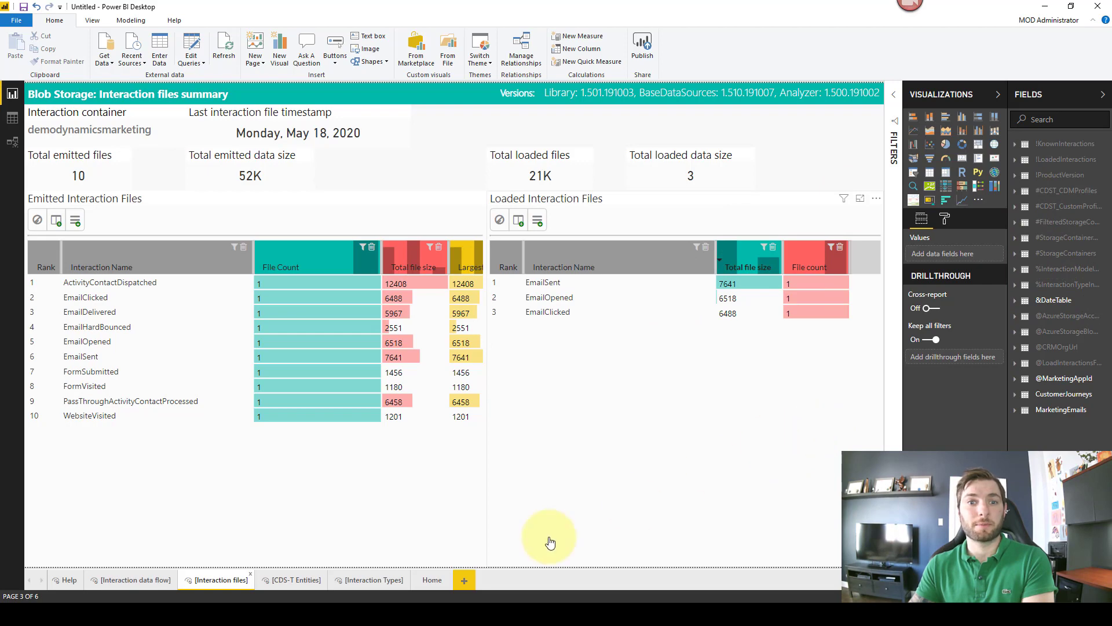
click(1042, 5)
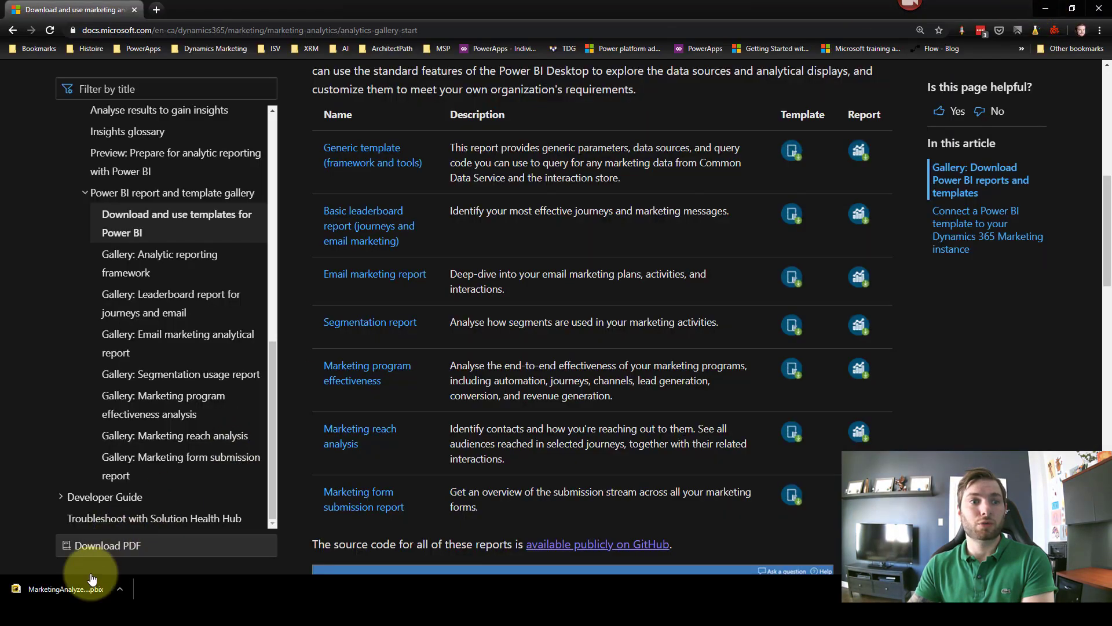
Step: Open the downloaded Email marketing .pbix from Chrome's download bar and close the Report layout differences warning
click(59, 586)
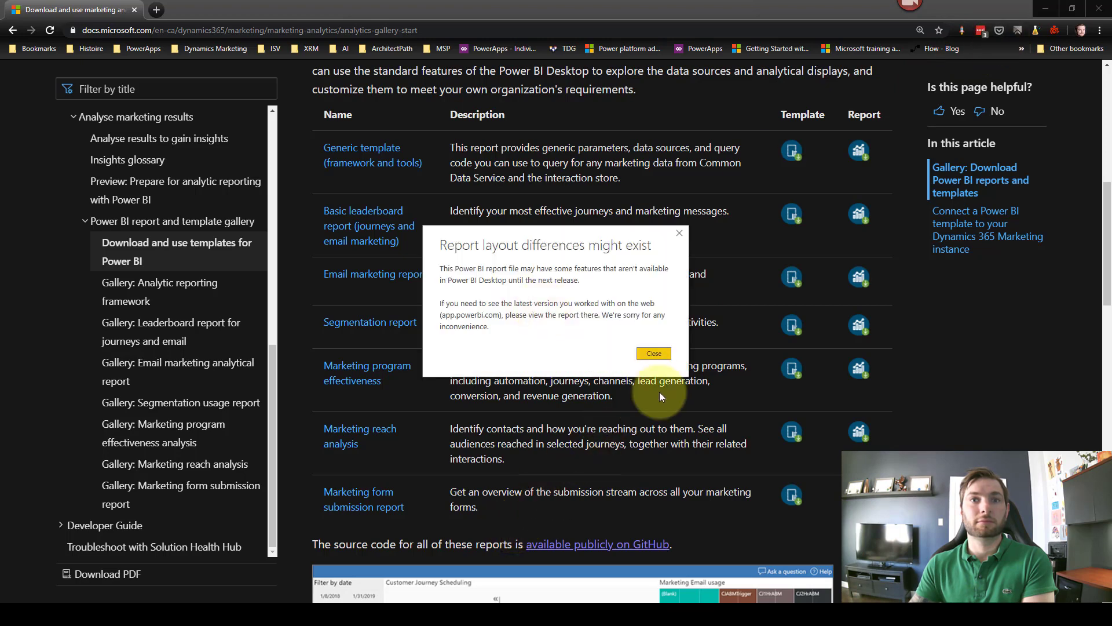
click(658, 353)
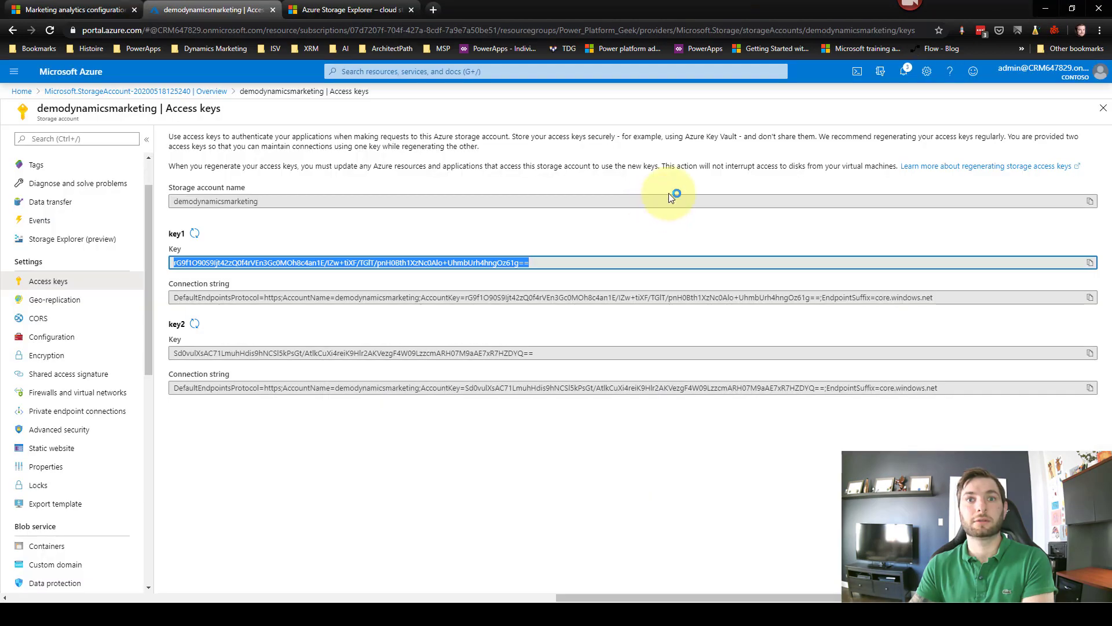
Step: Check the open Power BI window previews from the taskbar, then minimise the Azure portal browser
click(503, 613)
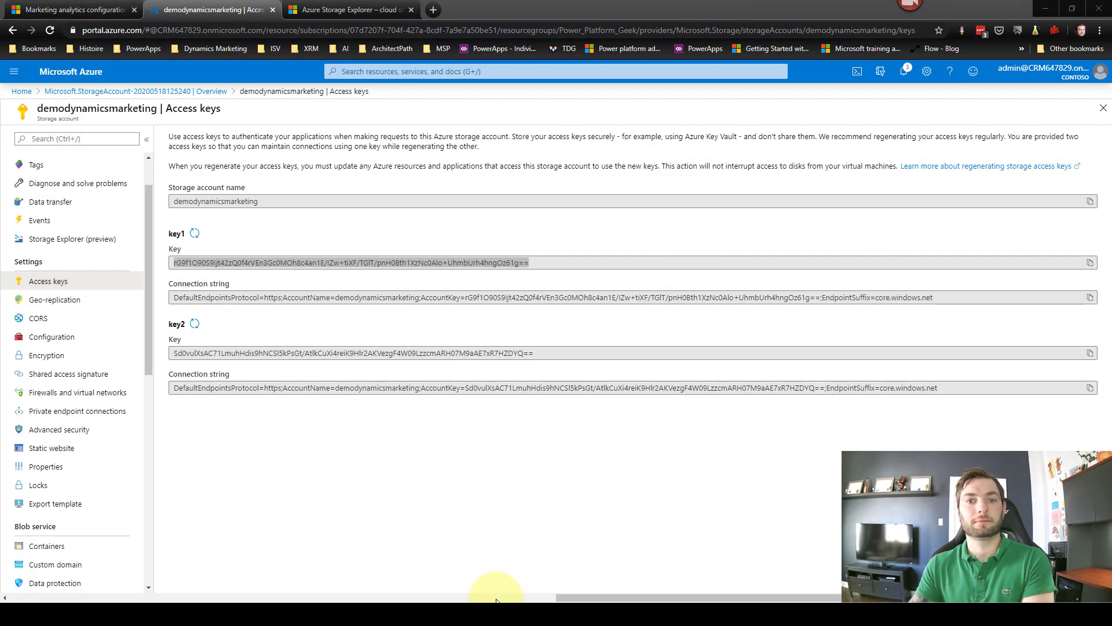
mouse_move(492, 613)
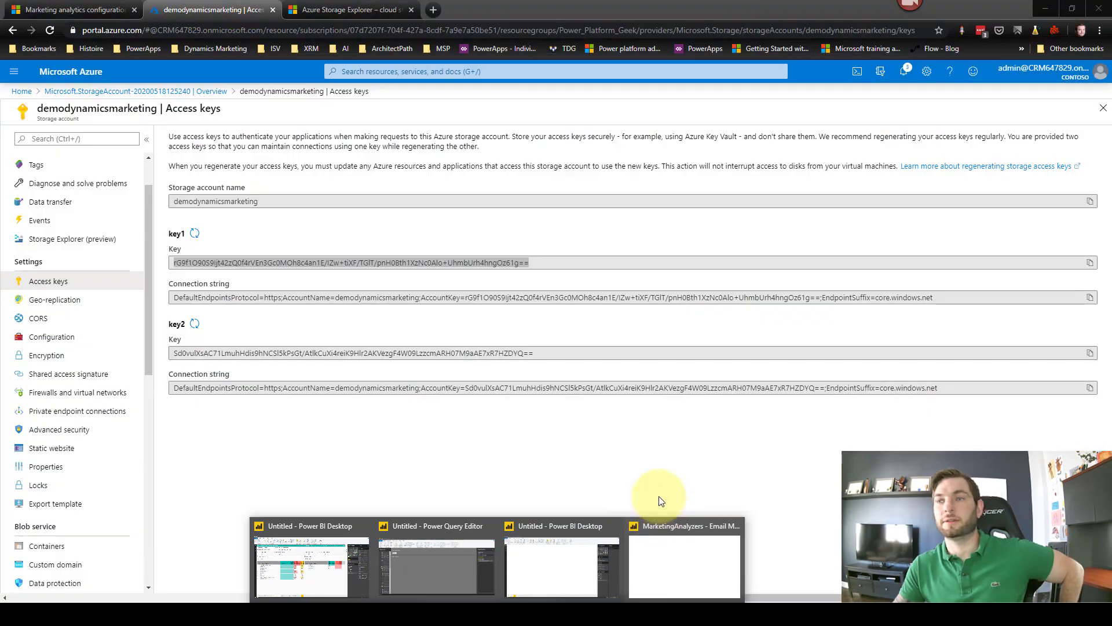
click(1044, 8)
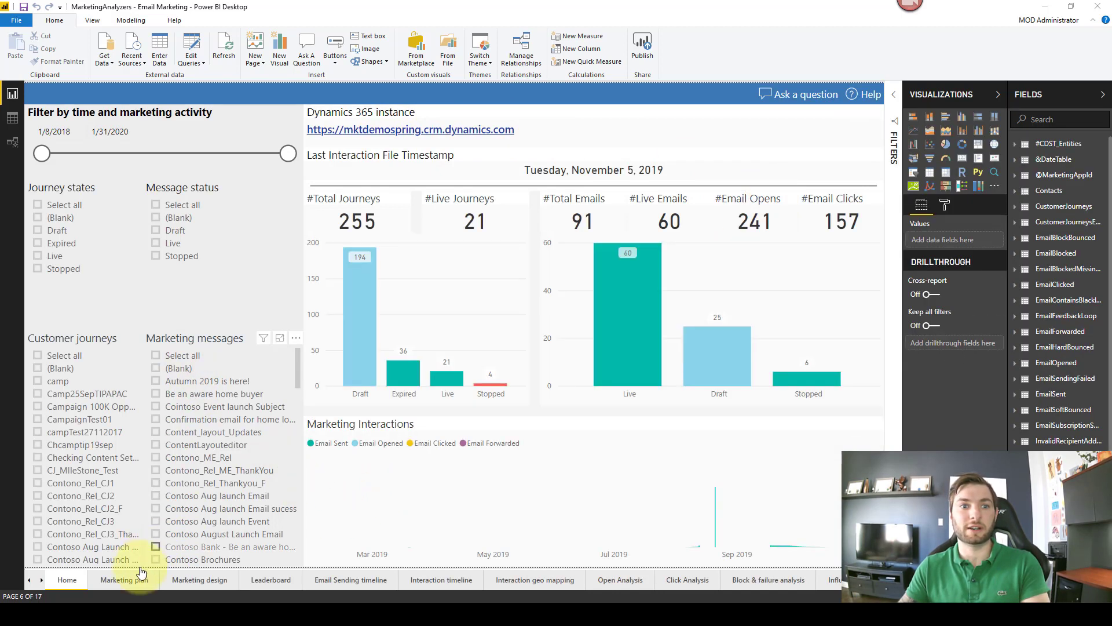
Step: Go to the Marketing plan page of the MarketingAnalyzers - Email Marketing report
click(117, 578)
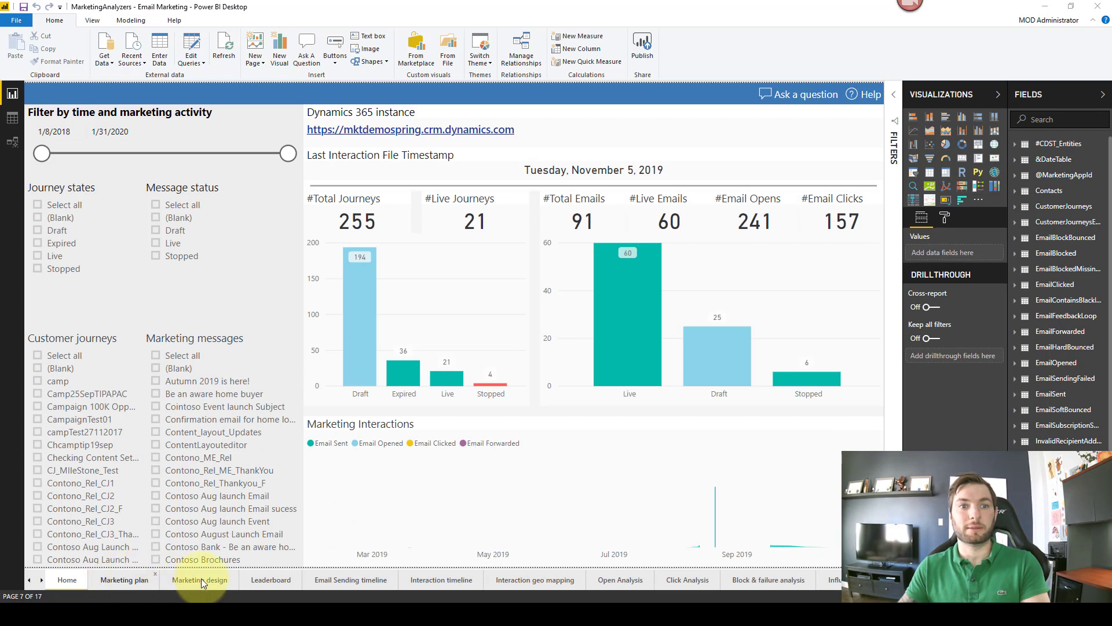